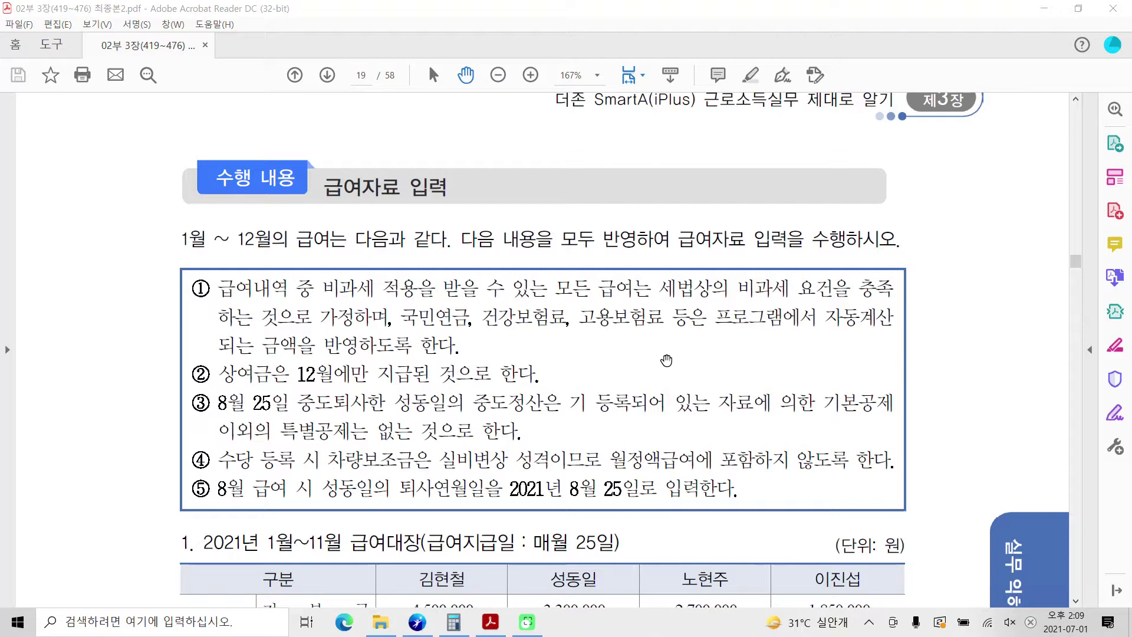
# Mark in red the 급여자료 입력 instruction, the conditions box and the 비과세 phrases in condition ①, and clear the marks
pyautogui.scroll(5, 667, 363)
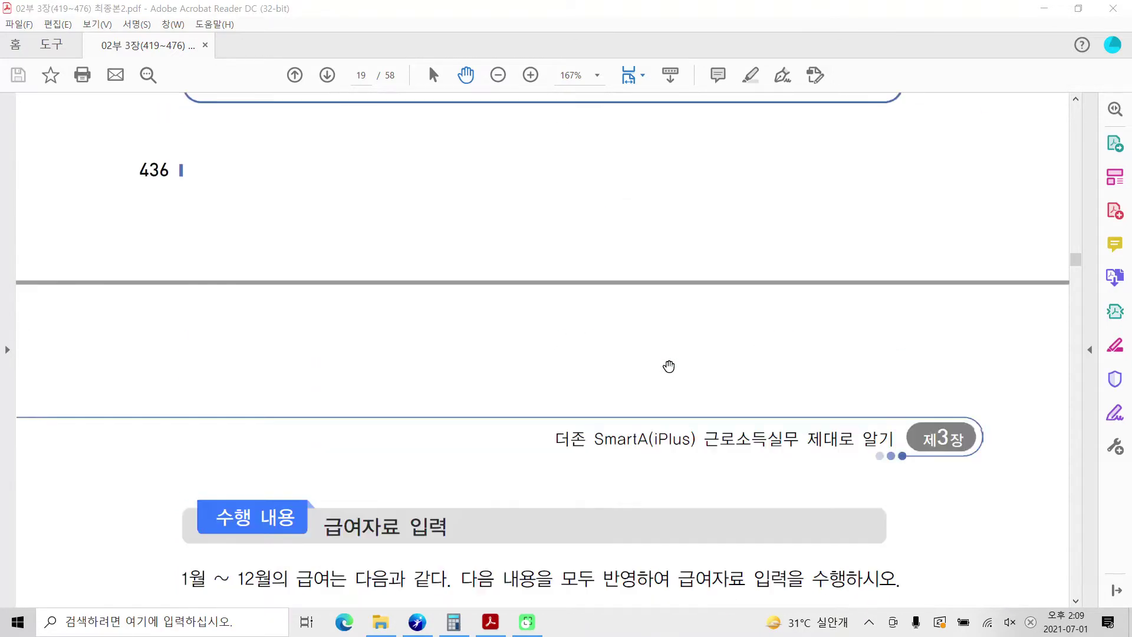
pyautogui.scroll(-6, 669, 366)
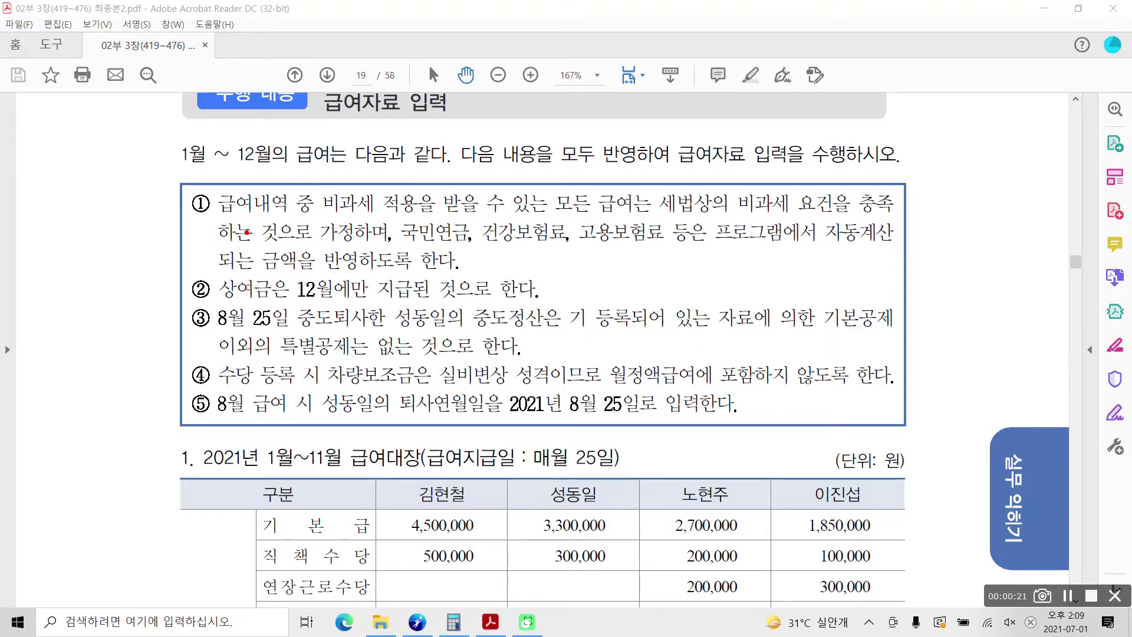
pyautogui.moveTo(677, 185); pyautogui.dragTo(671, 166)
pyautogui.moveTo(176, 173)
pyautogui.mouseDown()
pyautogui.moveTo(140, 399)
pyautogui.moveTo(183, 454)
pyautogui.mouseUp()
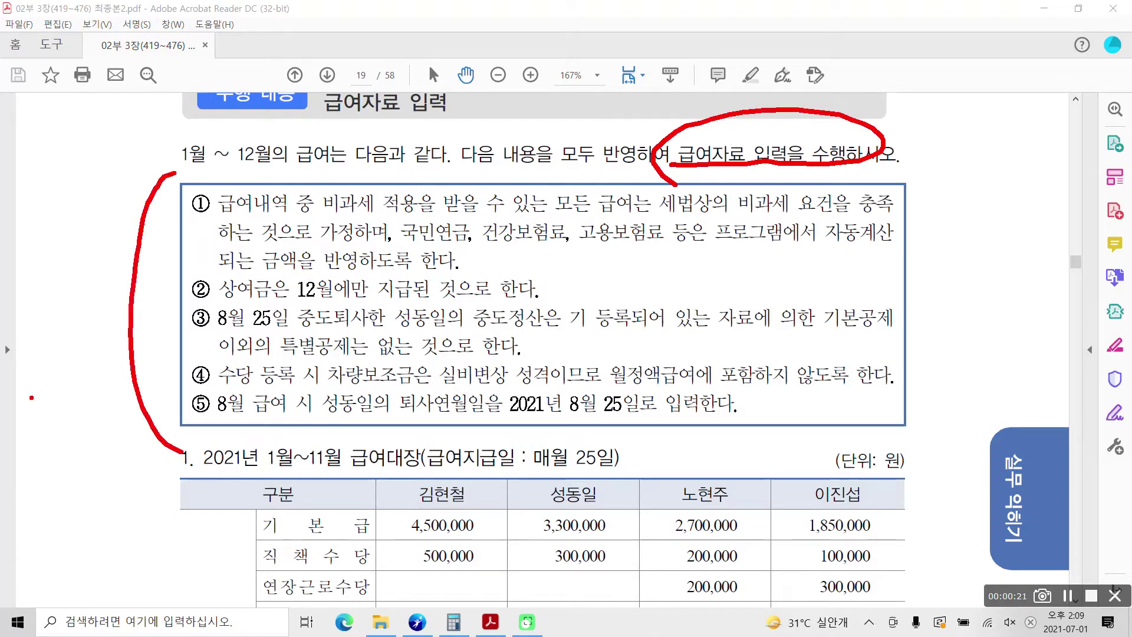
pyautogui.moveTo(318, 187)
pyautogui.mouseDown()
pyautogui.moveTo(323, 224)
pyautogui.moveTo(415, 219)
pyautogui.mouseUp()
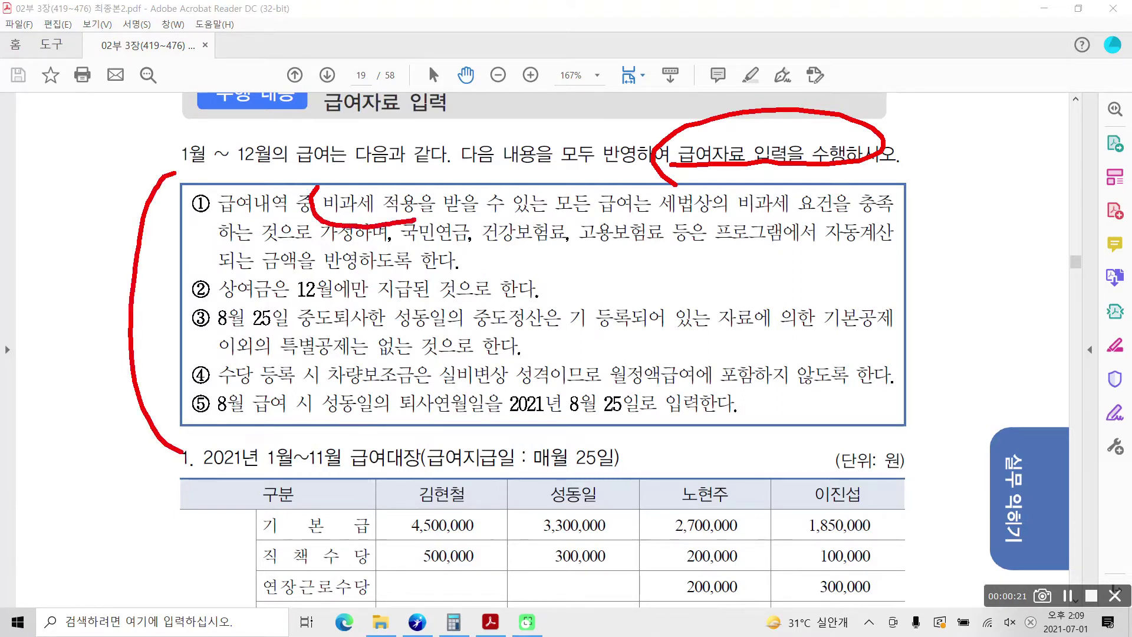
pyautogui.moveTo(550, 189); pyautogui.dragTo(648, 222)
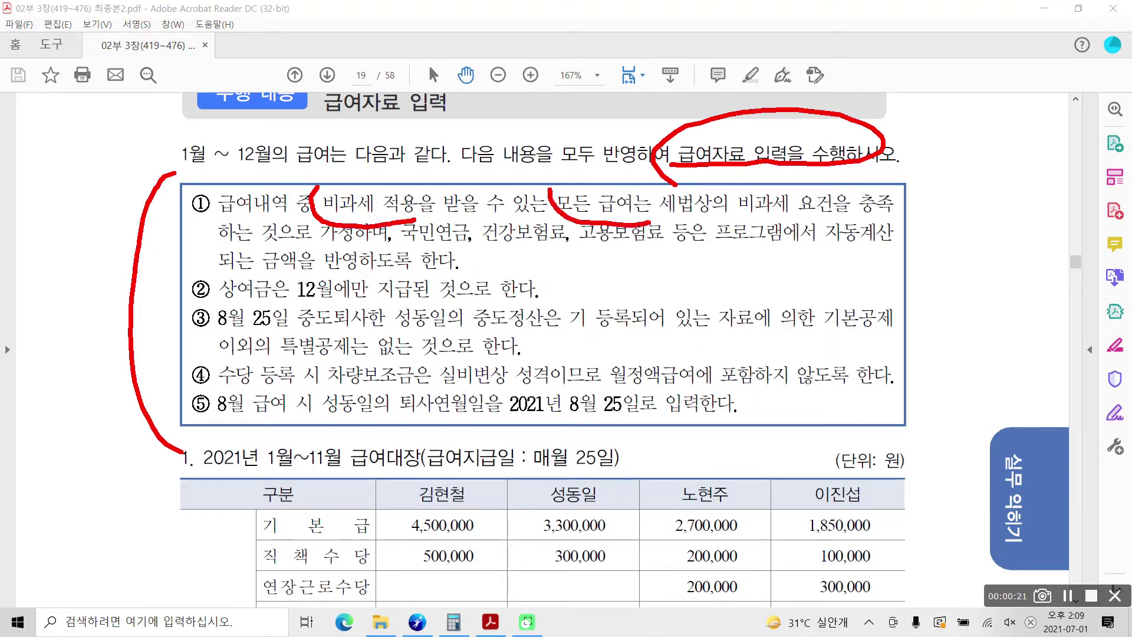
pyautogui.moveTo(735, 216); pyautogui.dragTo(881, 220)
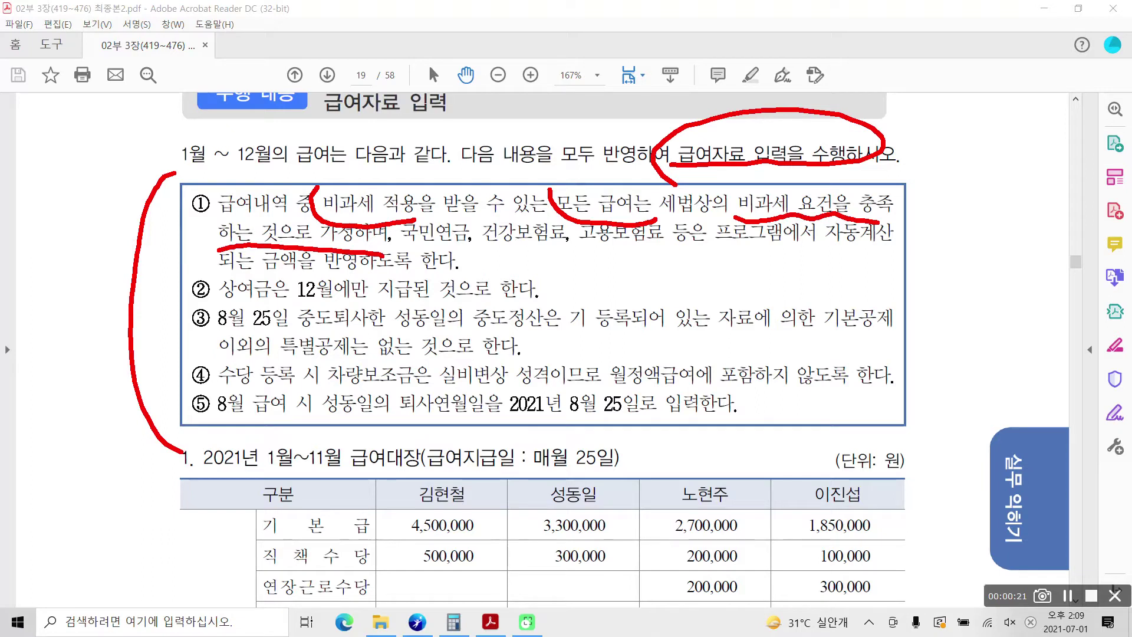
pyautogui.press('Escape')
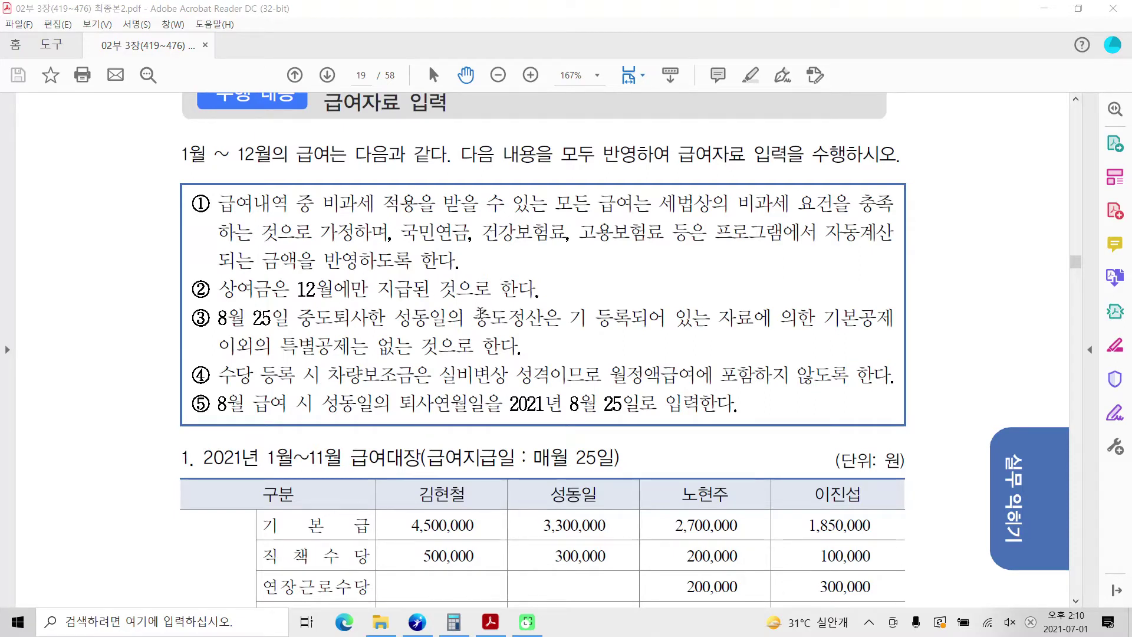
# Tick in red the 직책수당, 연장근로수당, 차량보조금, 식대 and 보육수당 rows of the January–November payroll table
pyautogui.scroll(-2, 481, 323)
pyautogui.scroll(-1, 481, 314)
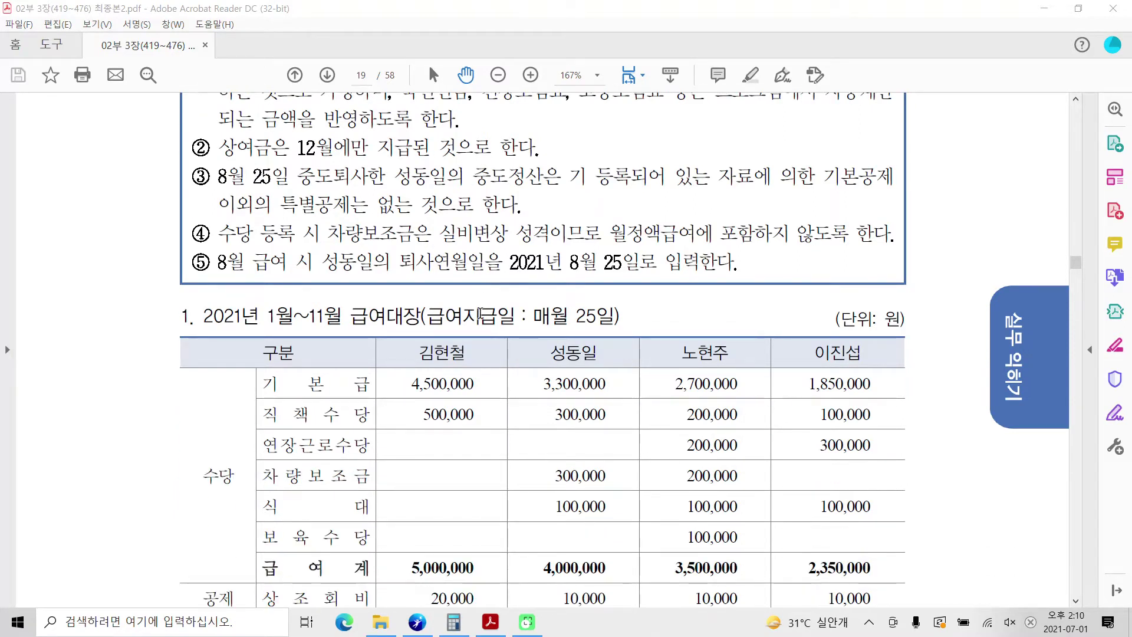
pyautogui.moveTo(245, 405)
pyautogui.mouseDown()
pyautogui.moveTo(257, 407)
pyautogui.moveTo(246, 446)
pyautogui.mouseUp()
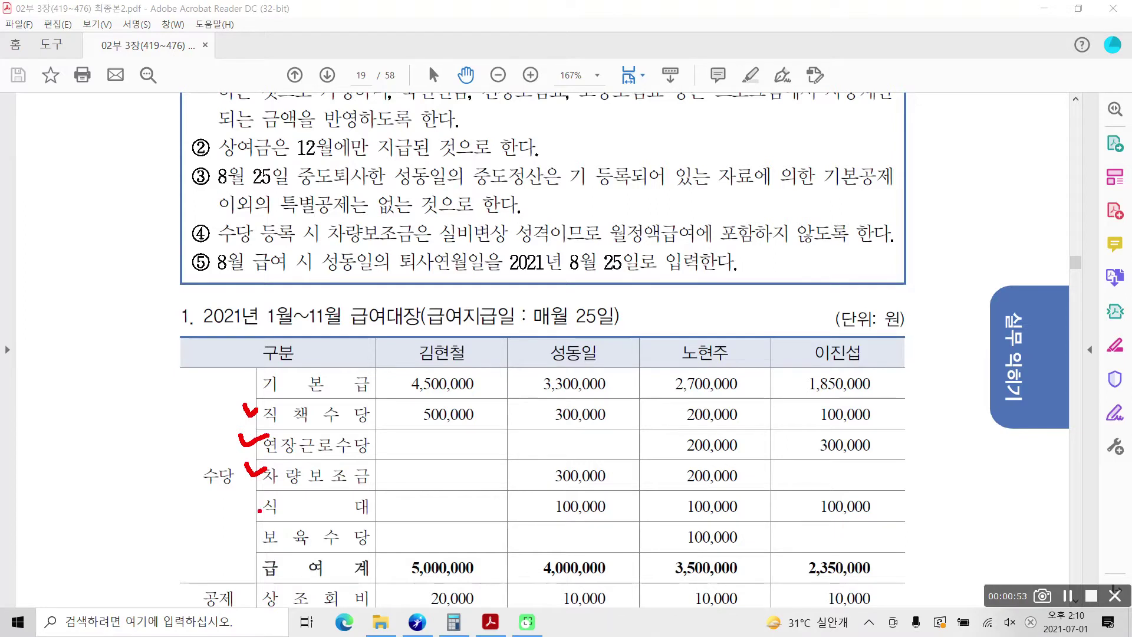
pyautogui.moveTo(250, 506)
pyautogui.mouseDown()
pyautogui.moveTo(258, 500)
pyautogui.moveTo(249, 538)
pyautogui.mouseUp()
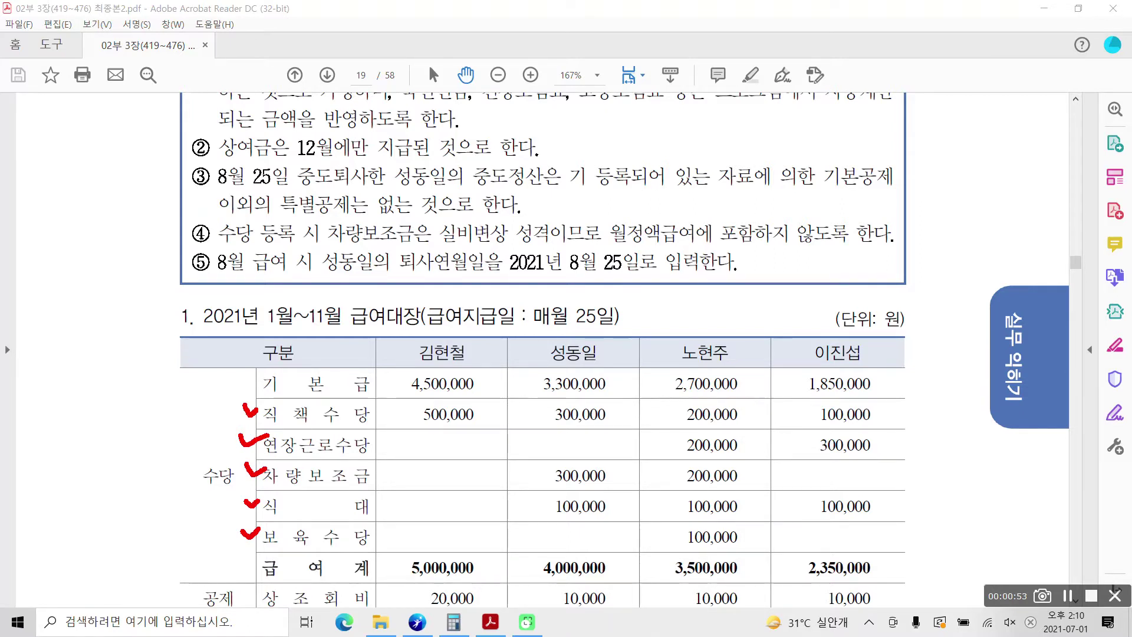
# Write 비 in red beside the 연장근로수당, 차량보조금, 식대 and 보육수당 rows, and clear all the marks
pyautogui.moveTo(389, 422); pyautogui.dragTo(390, 455)
pyautogui.moveTo(415, 431)
pyautogui.mouseDown()
pyautogui.moveTo(416, 461)
pyautogui.moveTo(431, 475)
pyautogui.mouseUp()
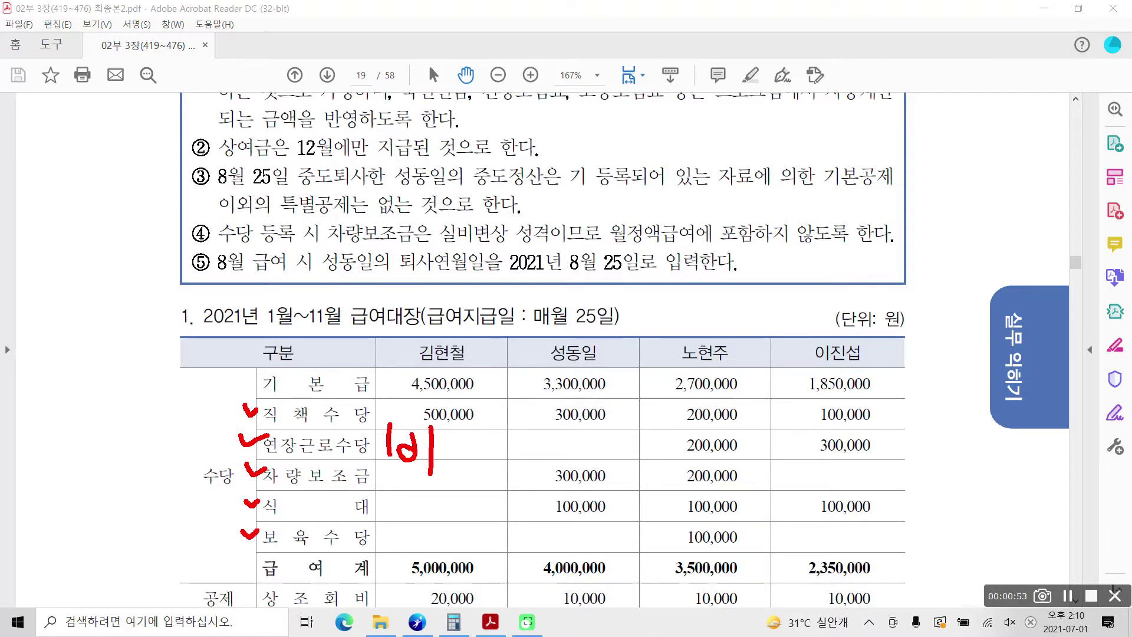
pyautogui.moveTo(390, 463); pyautogui.dragTo(390, 491)
pyautogui.moveTo(410, 466); pyautogui.dragTo(445, 510)
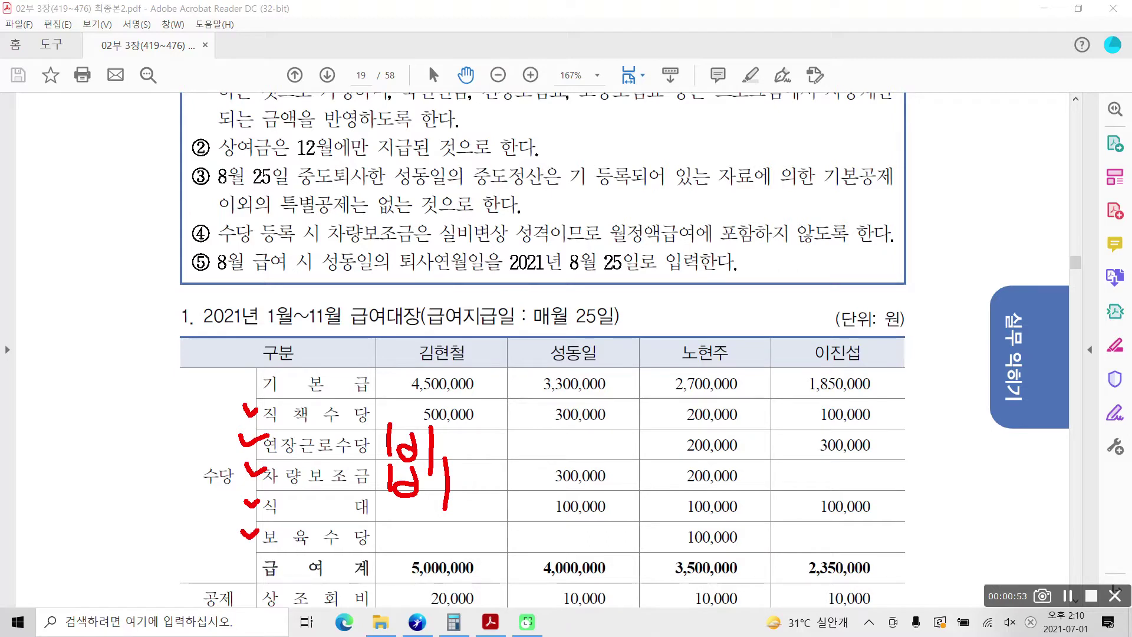
pyautogui.moveTo(402, 524)
pyautogui.mouseDown()
pyautogui.moveTo(424, 495)
pyautogui.moveTo(418, 525)
pyautogui.moveTo(455, 553)
pyautogui.moveTo(403, 562)
pyautogui.moveTo(418, 548)
pyautogui.mouseUp()
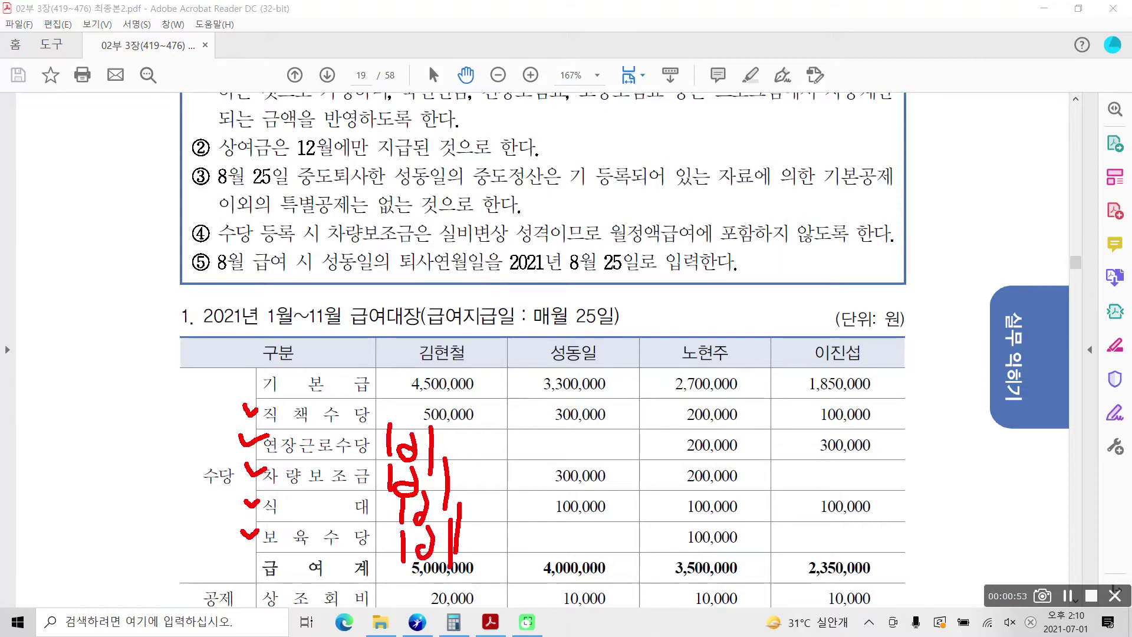
pyautogui.moveTo(453, 506); pyautogui.dragTo(451, 569)
pyautogui.press('Escape')
# Underline in red the phrase 세법상의 비과세 요건을 충족하는 것으로 in condition ①, and clear the marks
pyautogui.scroll(3, 489, 315)
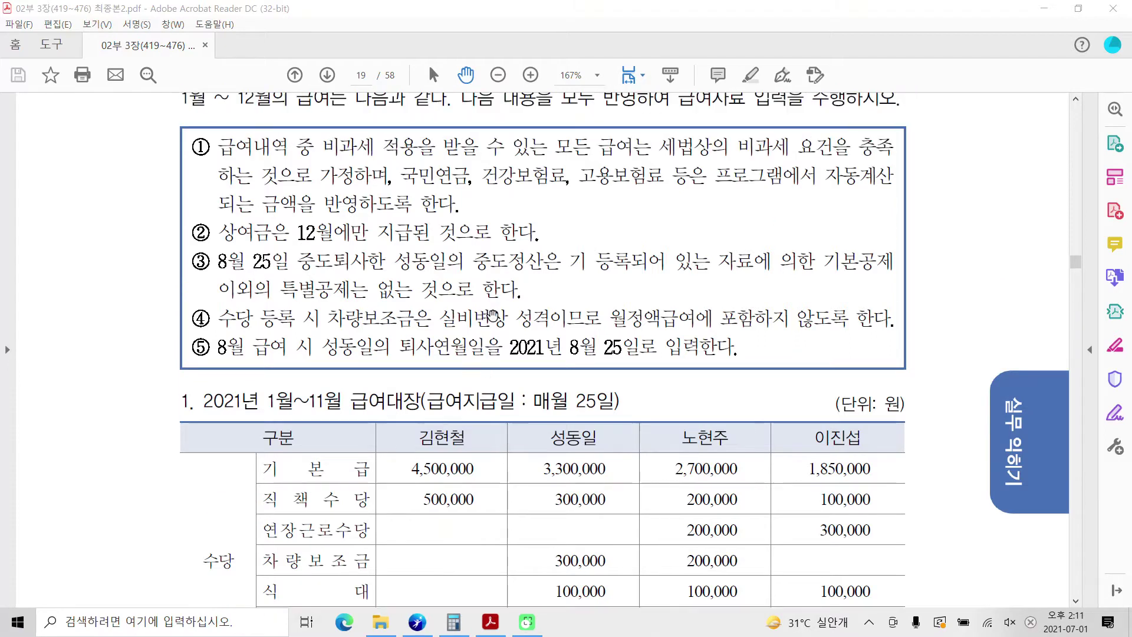
pyautogui.hotkey('ctrl', 'shift', 'd')
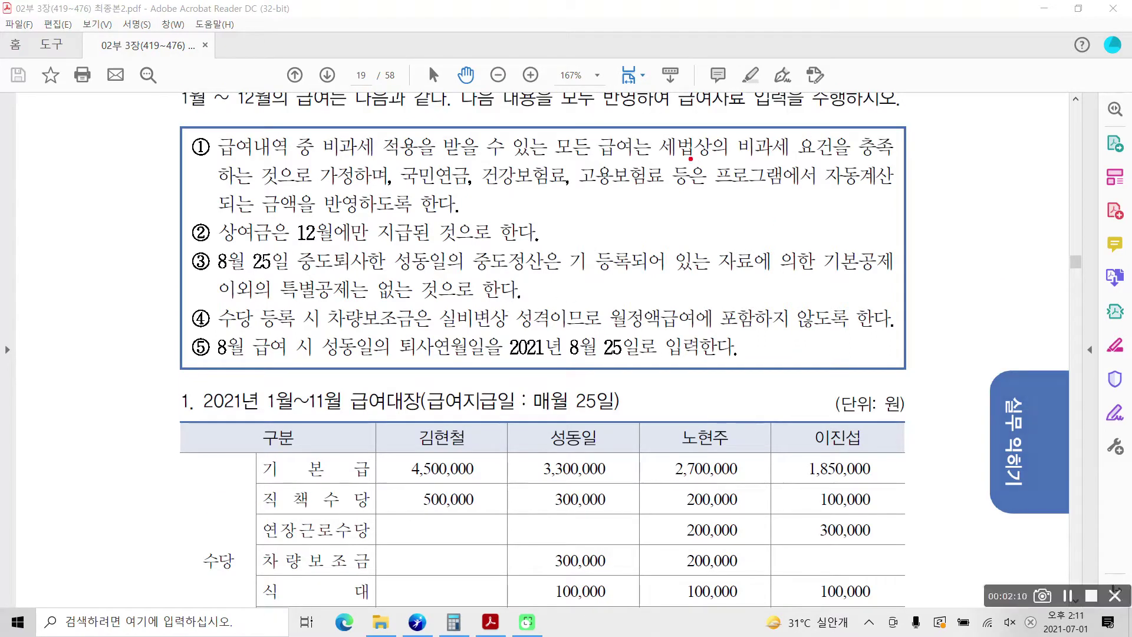
pyautogui.moveTo(660, 160); pyautogui.dragTo(865, 159)
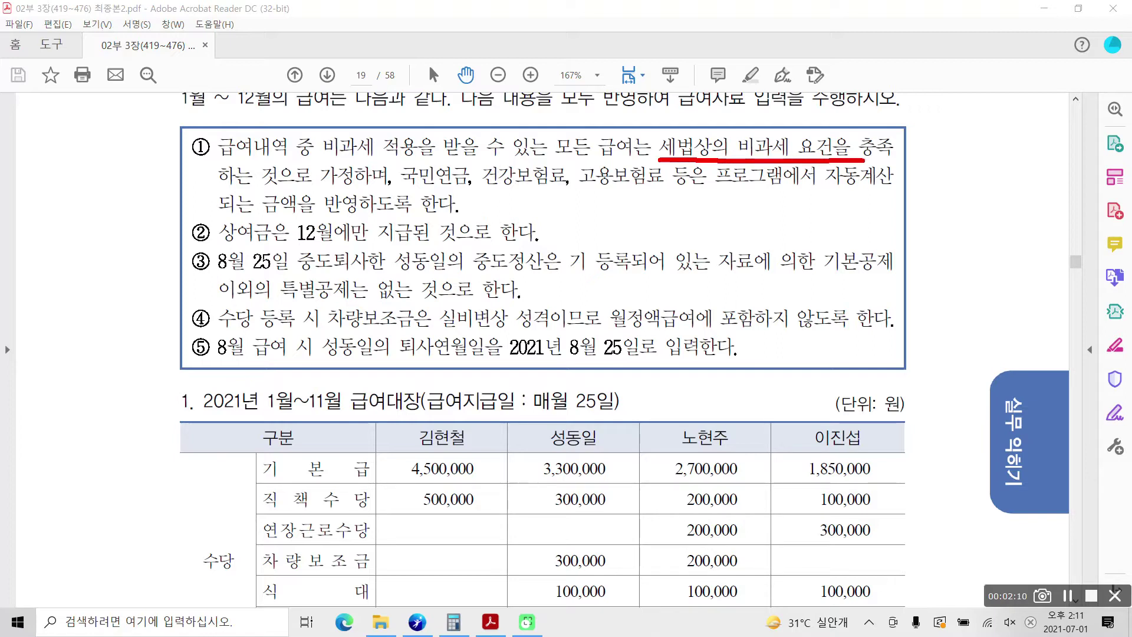
pyautogui.moveTo(218, 186); pyautogui.dragTo(326, 187)
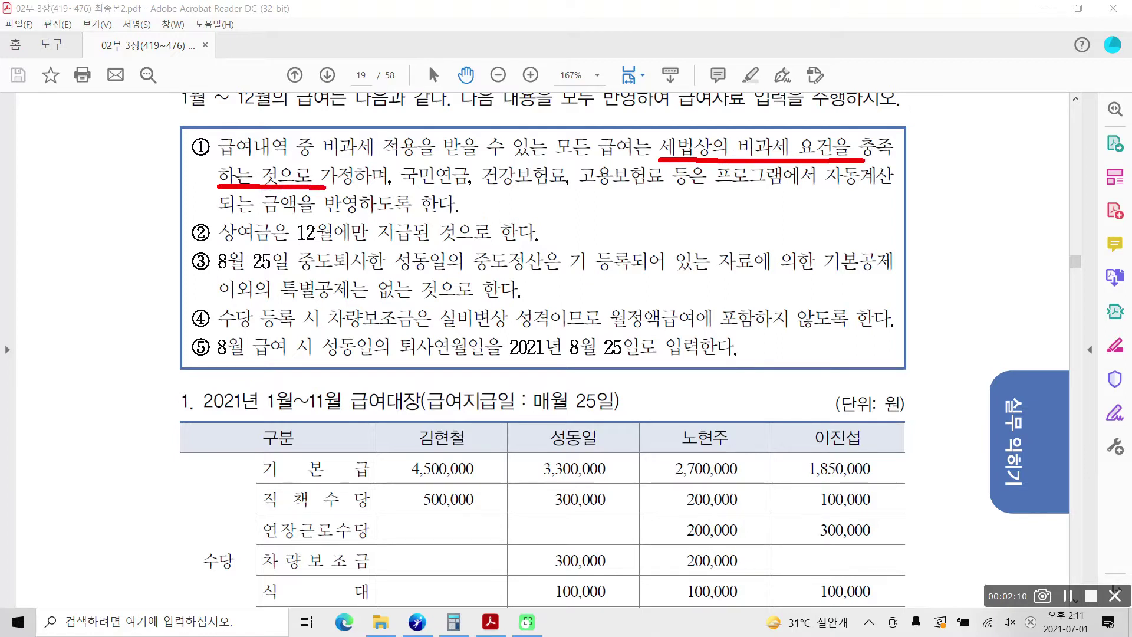
pyautogui.moveTo(319, 126)
pyautogui.mouseDown()
pyautogui.moveTo(501, 168)
pyautogui.moveTo(635, 164)
pyautogui.mouseUp()
pyautogui.moveTo(488, 104); pyautogui.dragTo(515, 105)
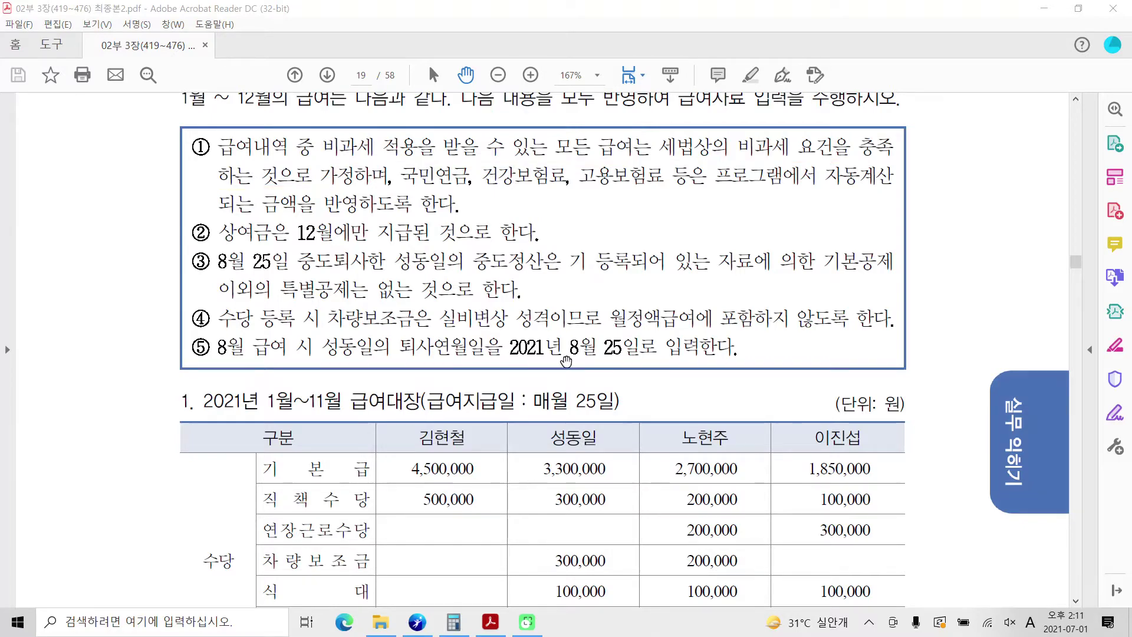
# Examine condition ② on bonuses alongside the January–November payroll table and the 상여금 row of the December payroll table
pyautogui.scroll(-3, 443, 484)
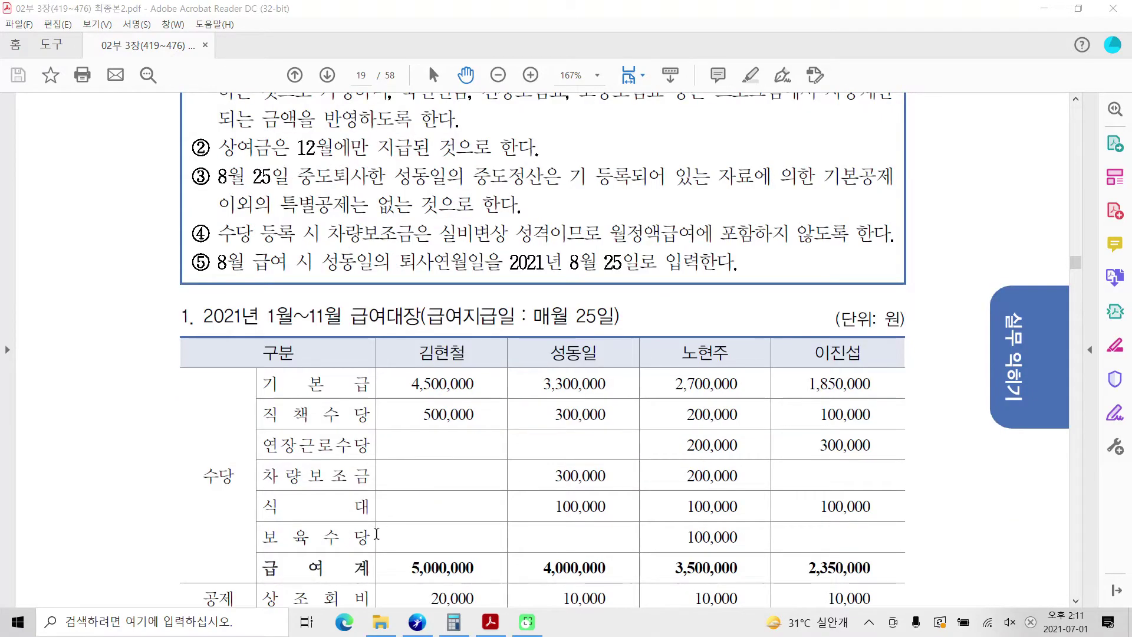
pyautogui.scroll(2, 387, 519)
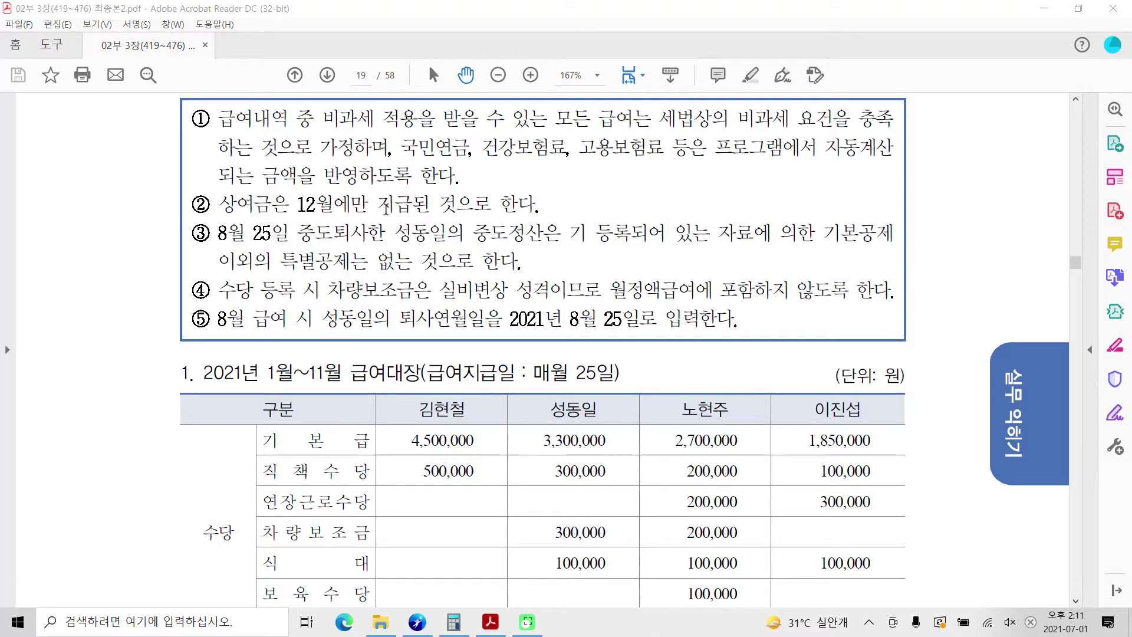
pyautogui.scroll(-8, 357, 413)
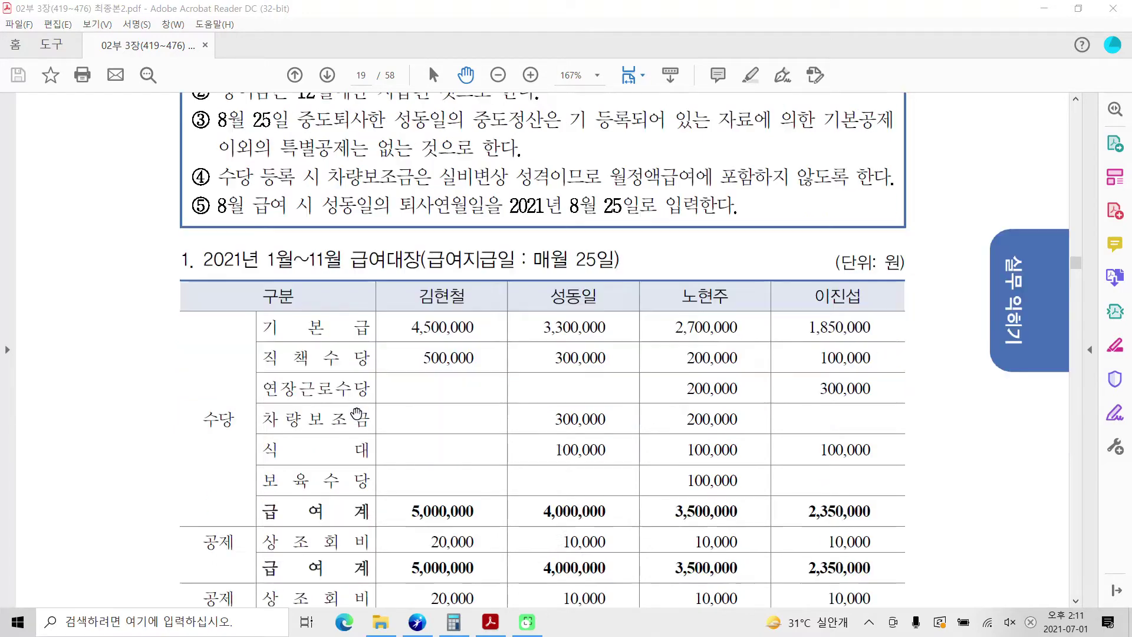
pyautogui.scroll(-7, 358, 411)
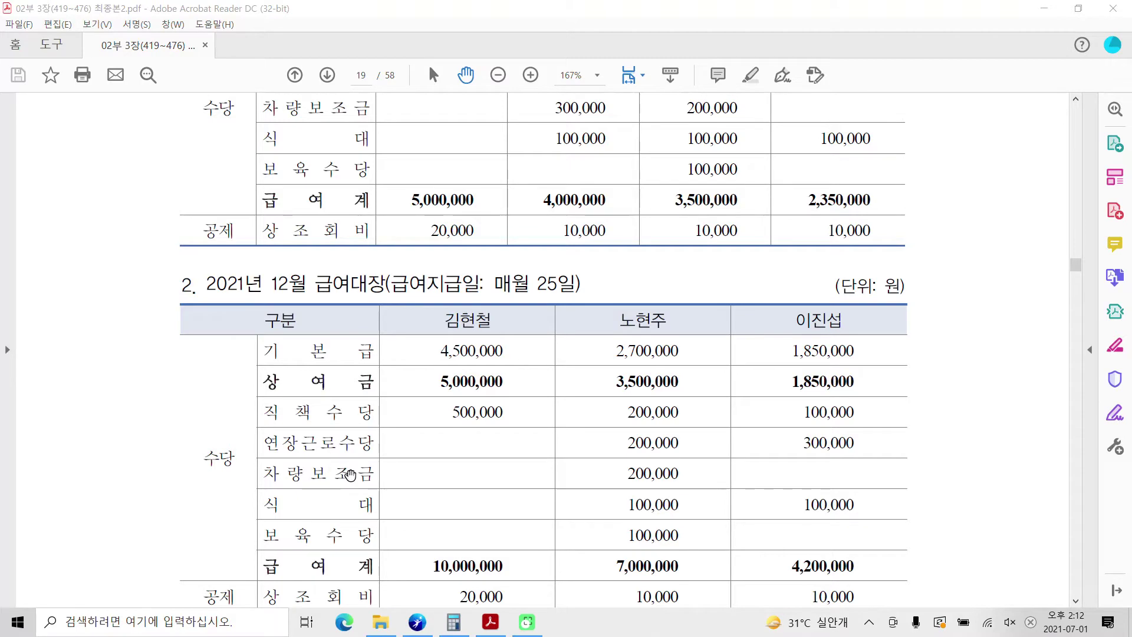
pyautogui.scroll(-3, 353, 476)
# Highlight the mid-year resignation phrase 8월 25일 중도퇴사한 in condition ③
pyautogui.scroll(18, 353, 475)
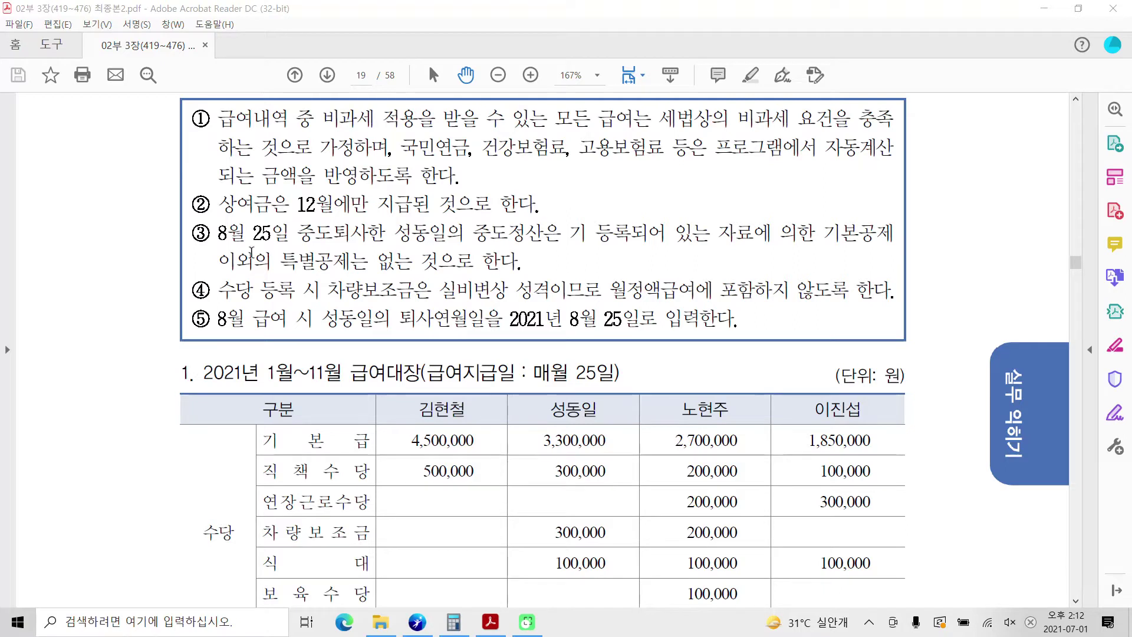
pyautogui.moveTo(224, 234); pyautogui.dragTo(319, 232)
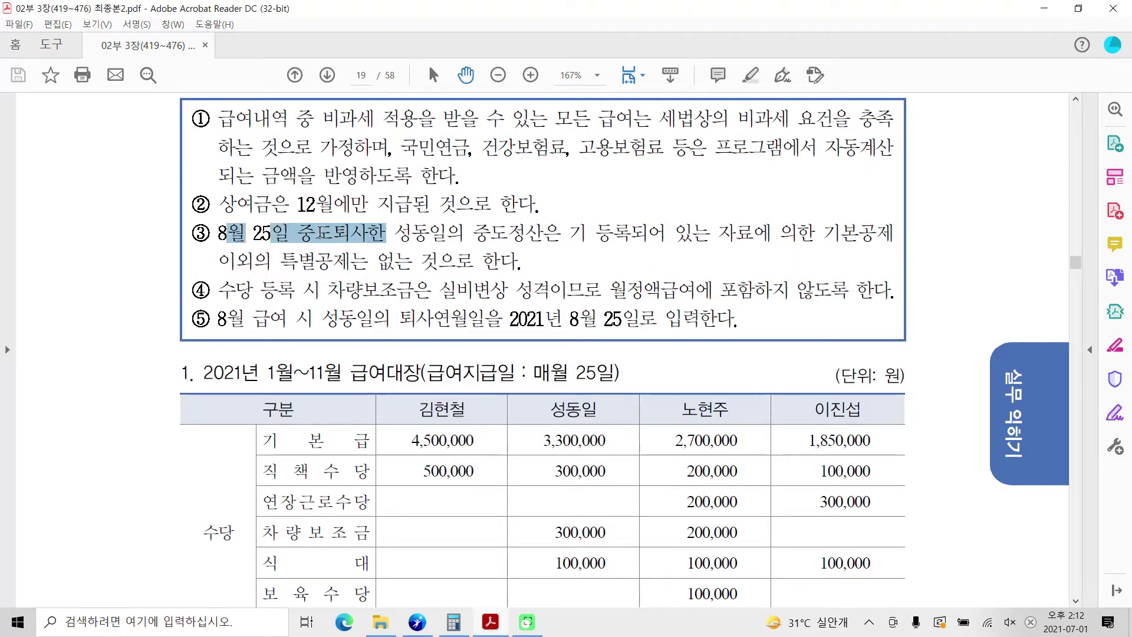
pyautogui.rightClick(365, 246)
pyautogui.click(374, 273)
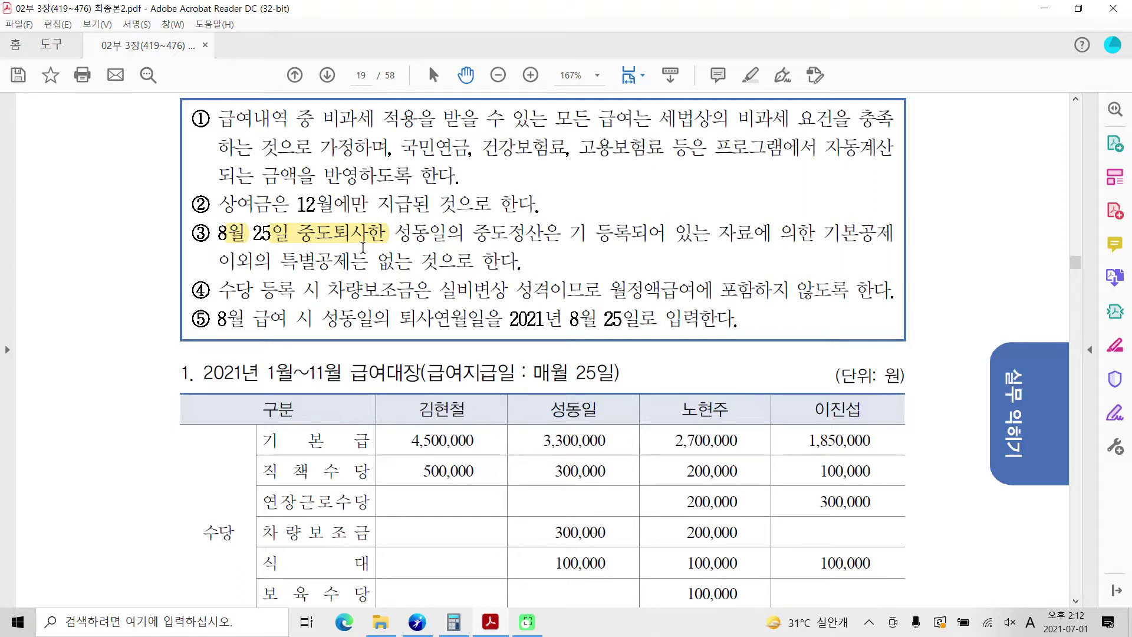
# Highlight the phrase 월정액급여에 포함하지 않도록 in condition ④
pyautogui.scroll(-1, 276, 312)
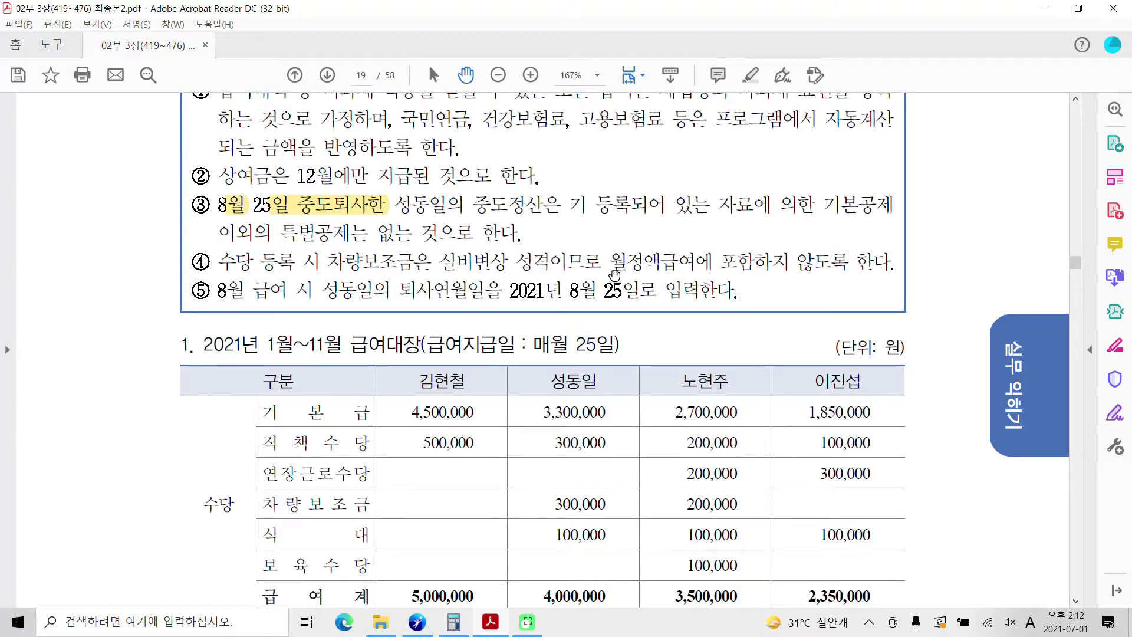
pyautogui.moveTo(610, 262); pyautogui.dragTo(694, 261)
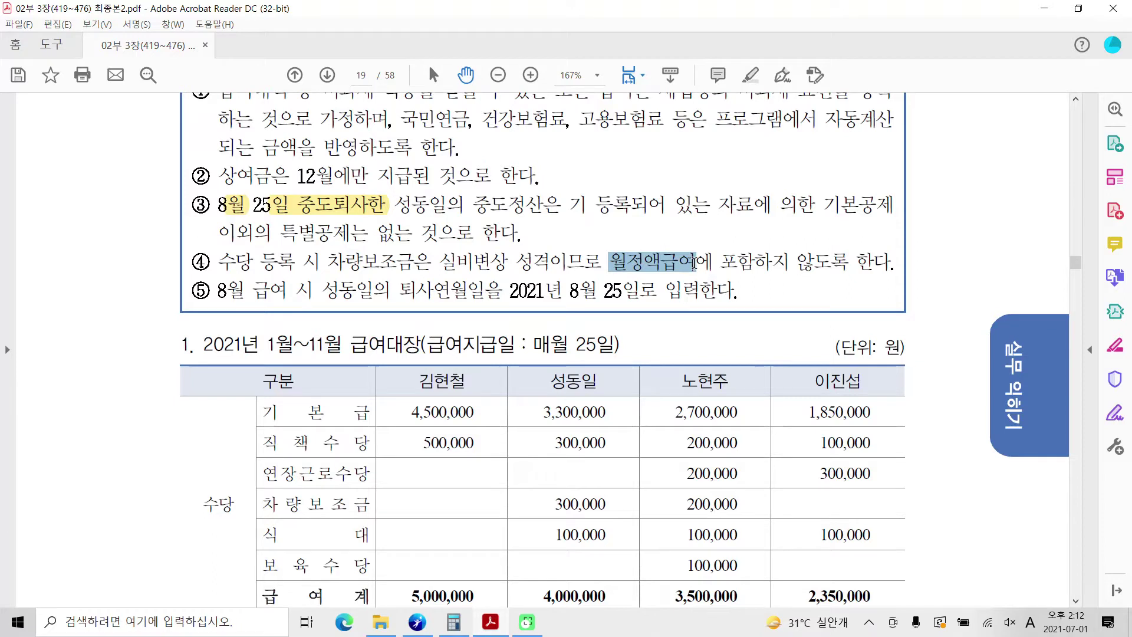
pyautogui.moveTo(694, 261); pyautogui.dragTo(849, 262)
pyautogui.rightClick(814, 267)
pyautogui.click(841, 314)
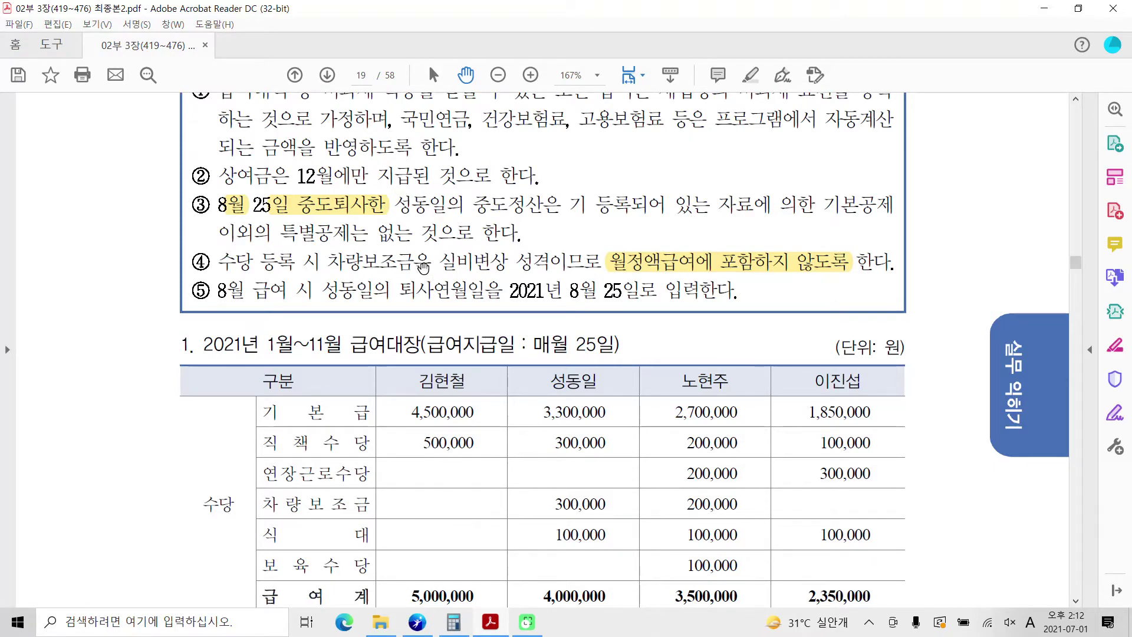
# Underline in red the 300,000 and 200,000 amounts in the 차량보조금 row of the January–November payroll table
pyautogui.scroll(-2, 475, 331)
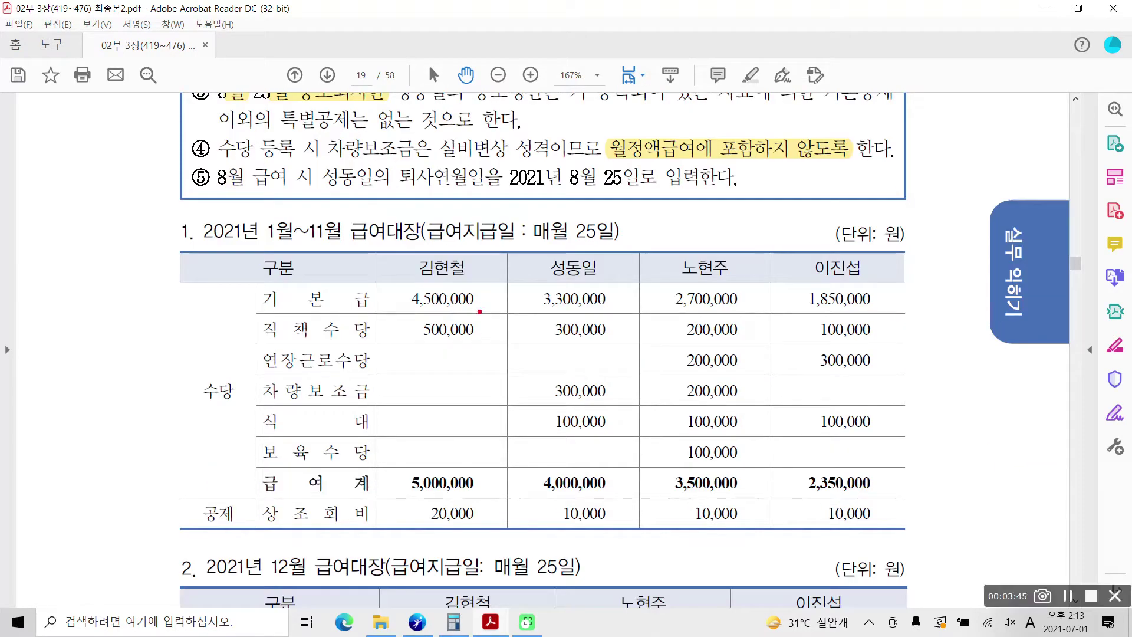
pyautogui.moveTo(551, 405); pyautogui.dragTo(598, 405)
pyautogui.moveTo(678, 402); pyautogui.dragTo(747, 403)
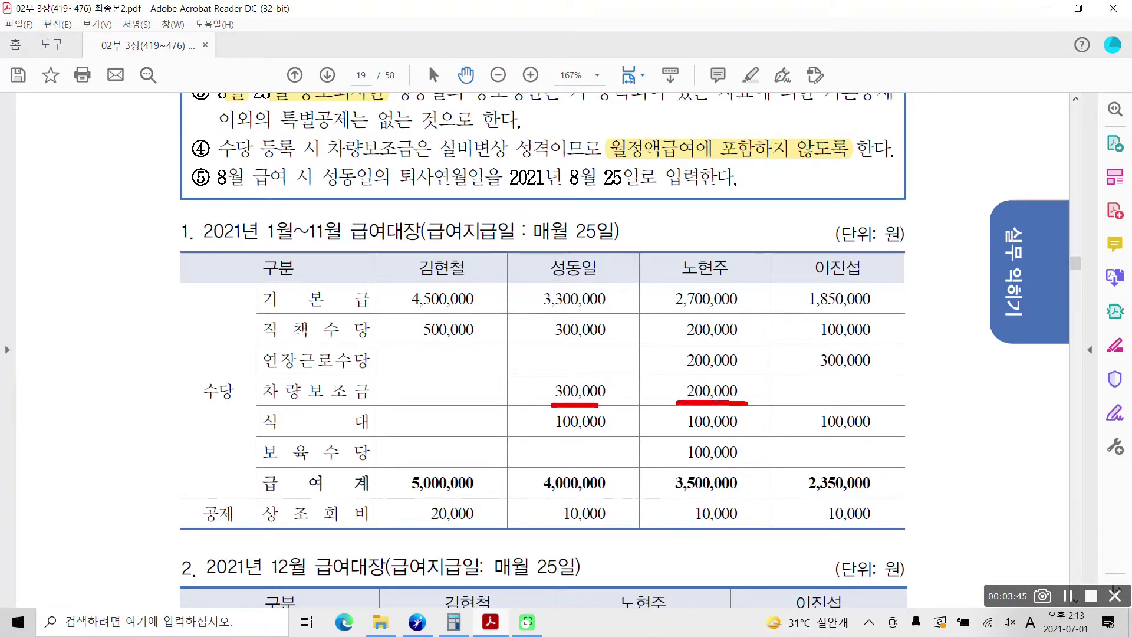
# Highlight the resignation date phrase 퇴사연월일을 2021년 8월 25일로 in condition ⑤
pyautogui.scroll(3, 590, 366)
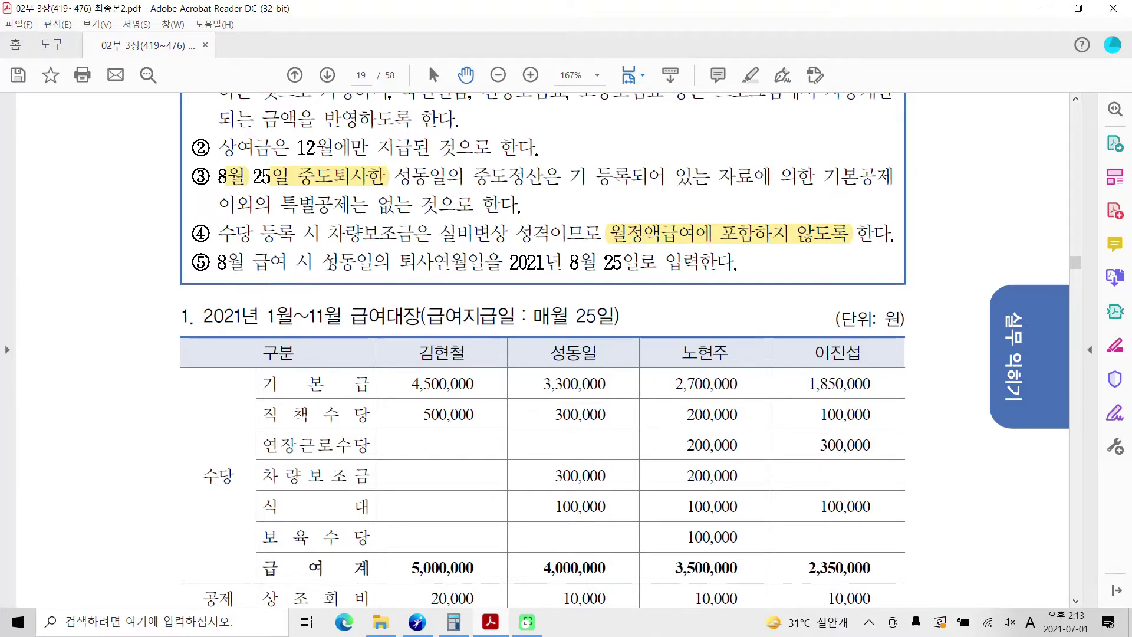
pyautogui.moveTo(396, 262); pyautogui.dragTo(621, 268)
pyautogui.rightClick(637, 266)
pyautogui.click(664, 310)
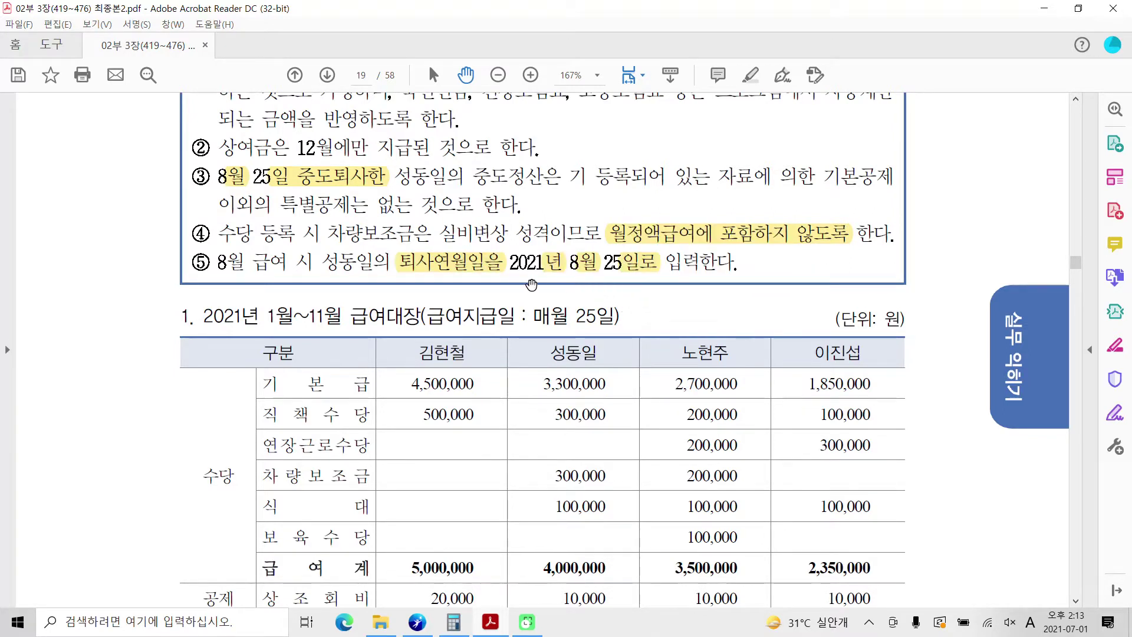
# Mark in red the resignation date in condition ⑤ and the 중도퇴사 and 중도정산 wording in condition ③, and clear the marks
pyautogui.moveTo(421, 276); pyautogui.dragTo(628, 280)
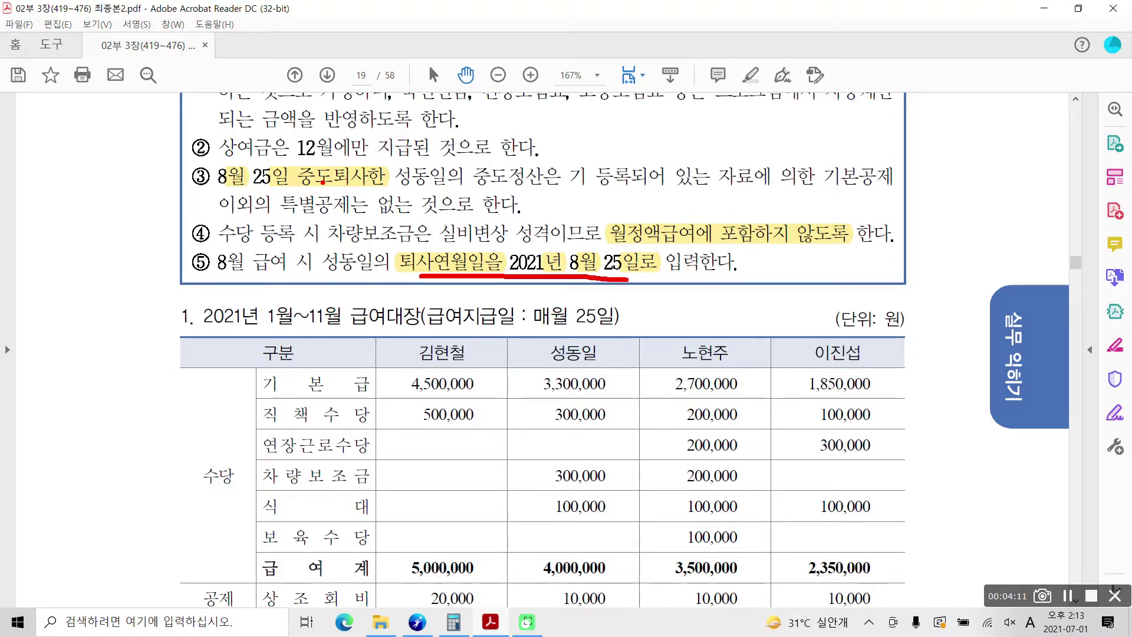
pyautogui.moveTo(288, 187)
pyautogui.mouseDown()
pyautogui.moveTo(613, 190)
pyautogui.moveTo(499, 155)
pyautogui.moveTo(481, 194)
pyautogui.mouseUp()
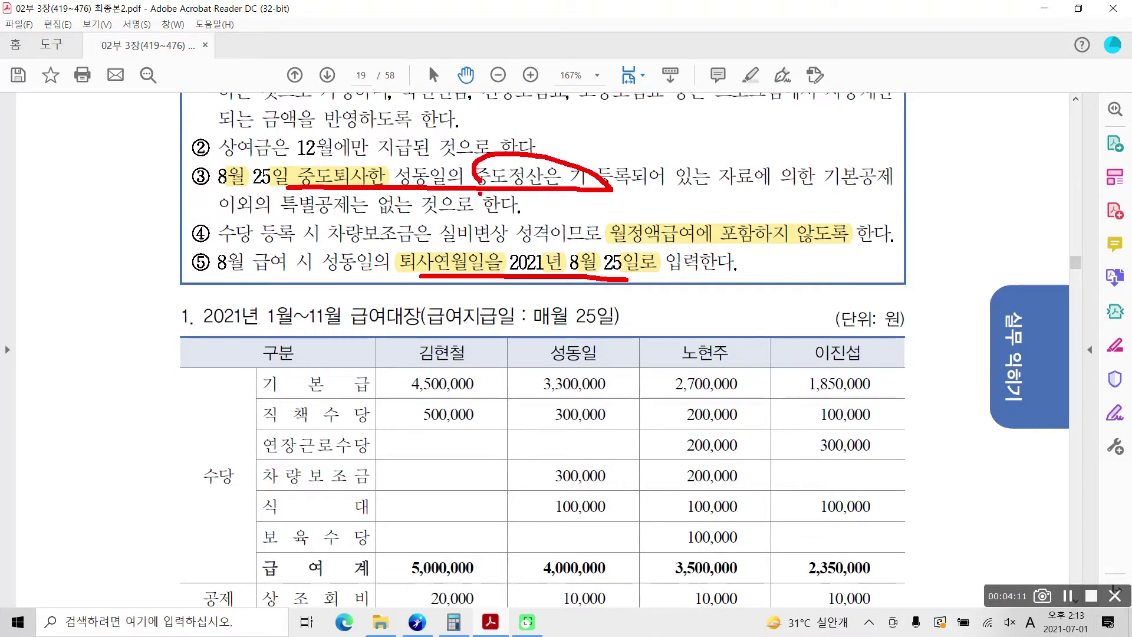
pyautogui.press('Escape')
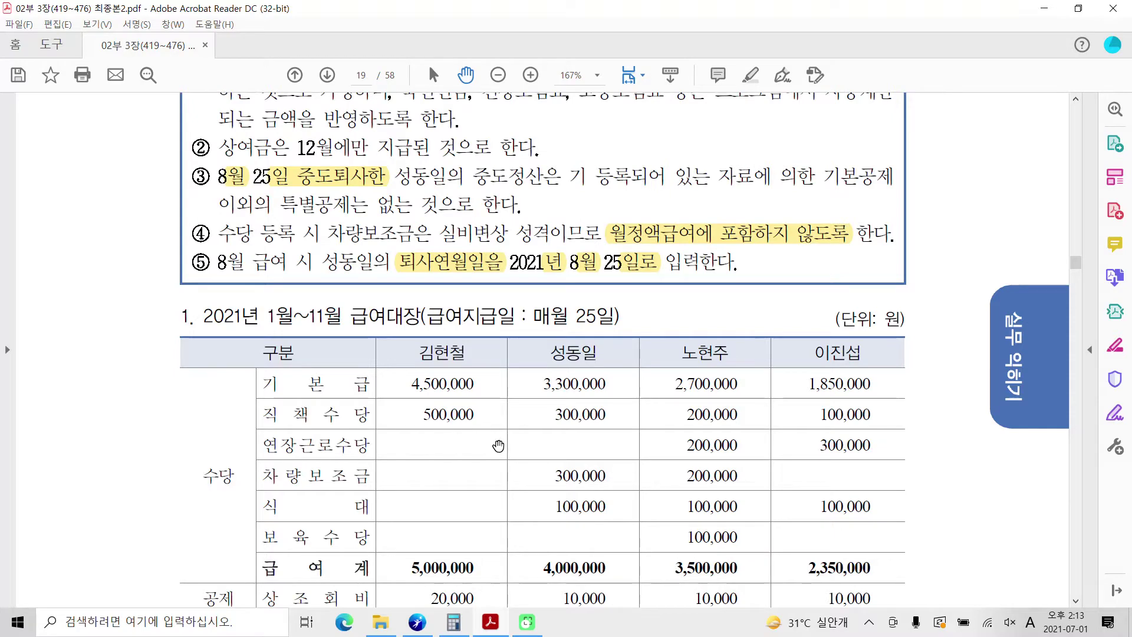
# Switch to 더존 Smart A, choose the TAT 2급 level and log in to company 2100 (주)삼일전자
pyautogui.scroll(-3, 507, 448)
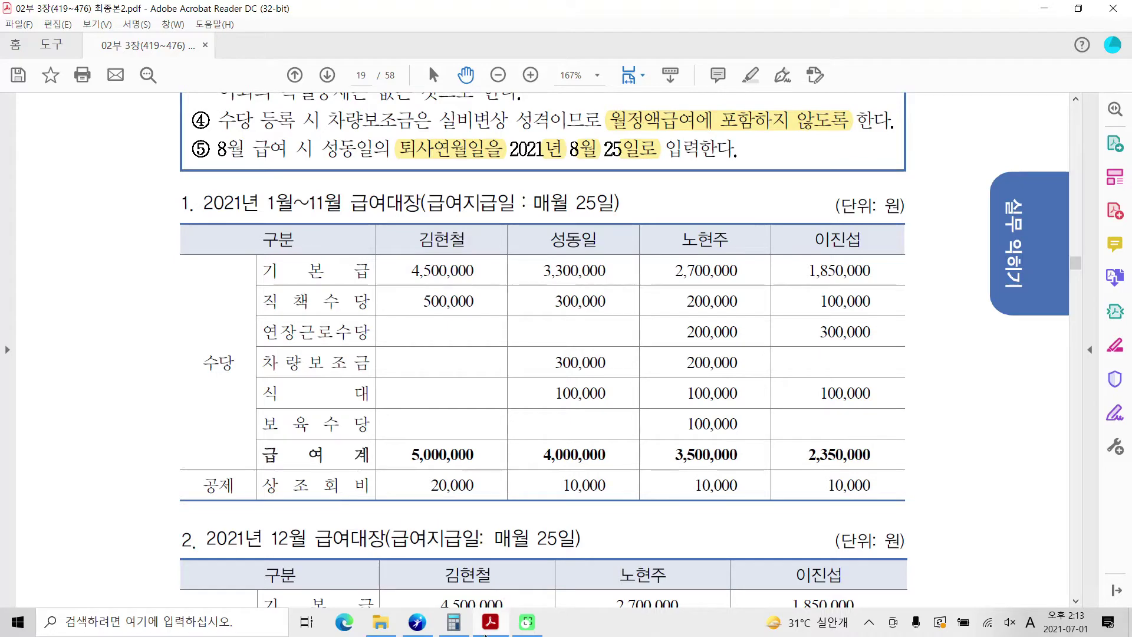
pyautogui.press('super')
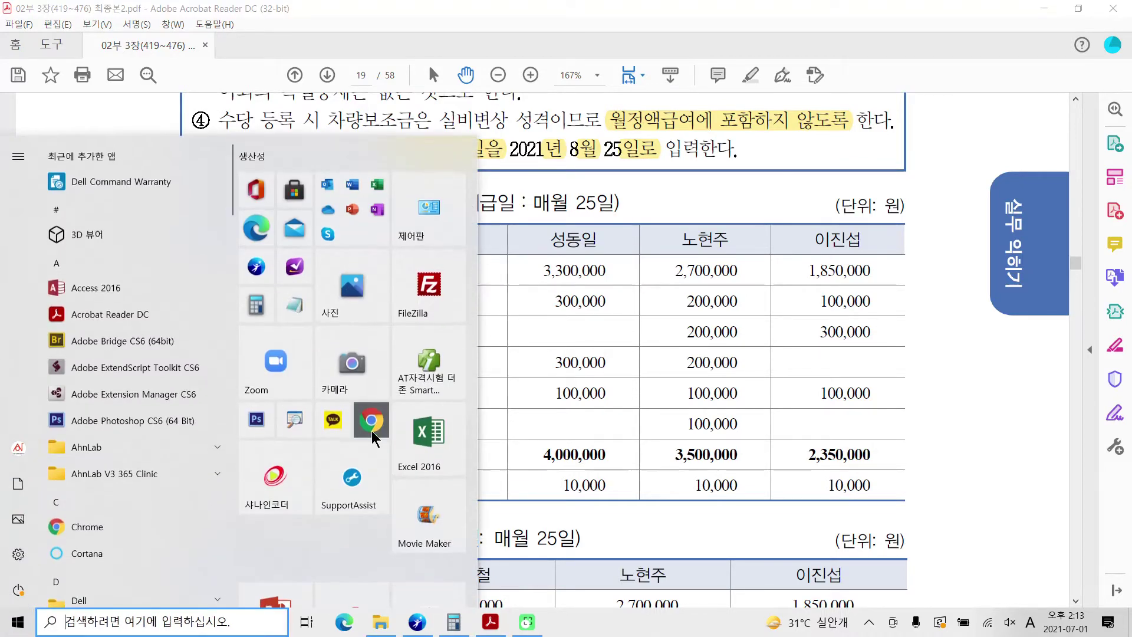
pyautogui.press('Escape')
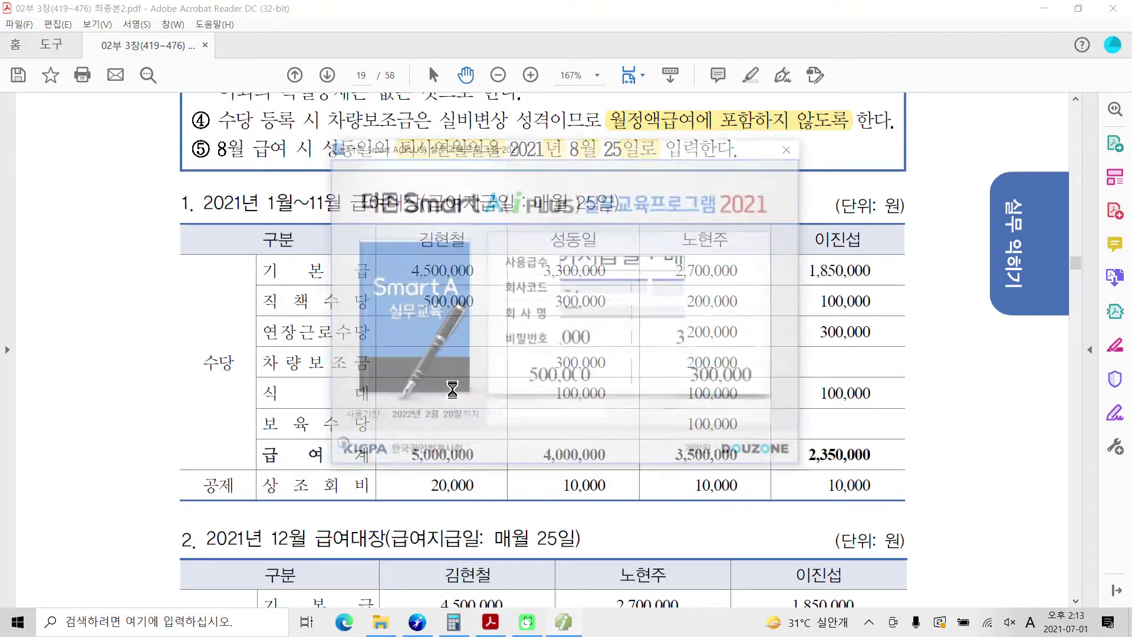
pyautogui.click(683, 263)
pyautogui.click(640, 293)
pyautogui.click(672, 289)
pyautogui.click(437, 248)
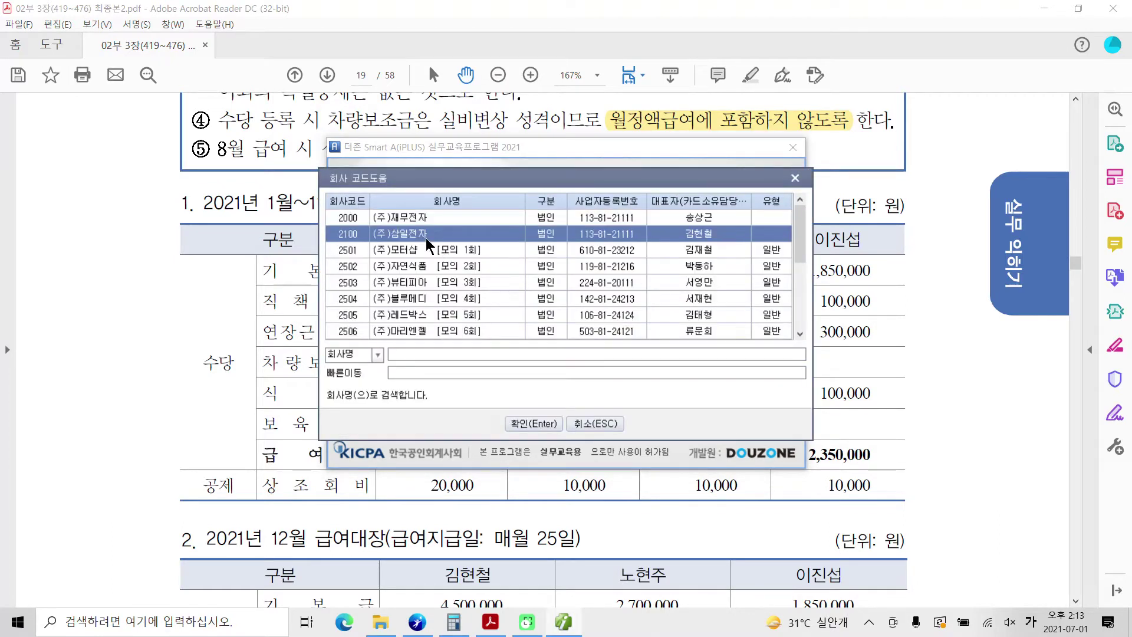
pyautogui.click(512, 423)
pyautogui.click(519, 374)
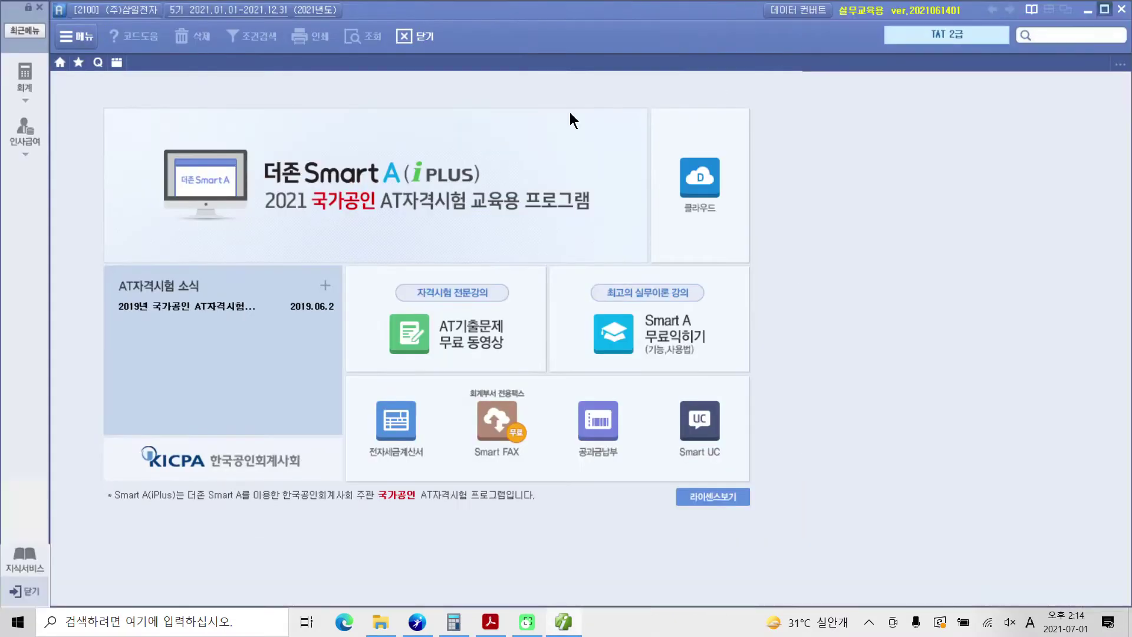
# Open 급여자료입력 under 근로소득관리 in the 인사급여 module
pyautogui.click(921, 43)
pyautogui.click(31, 143)
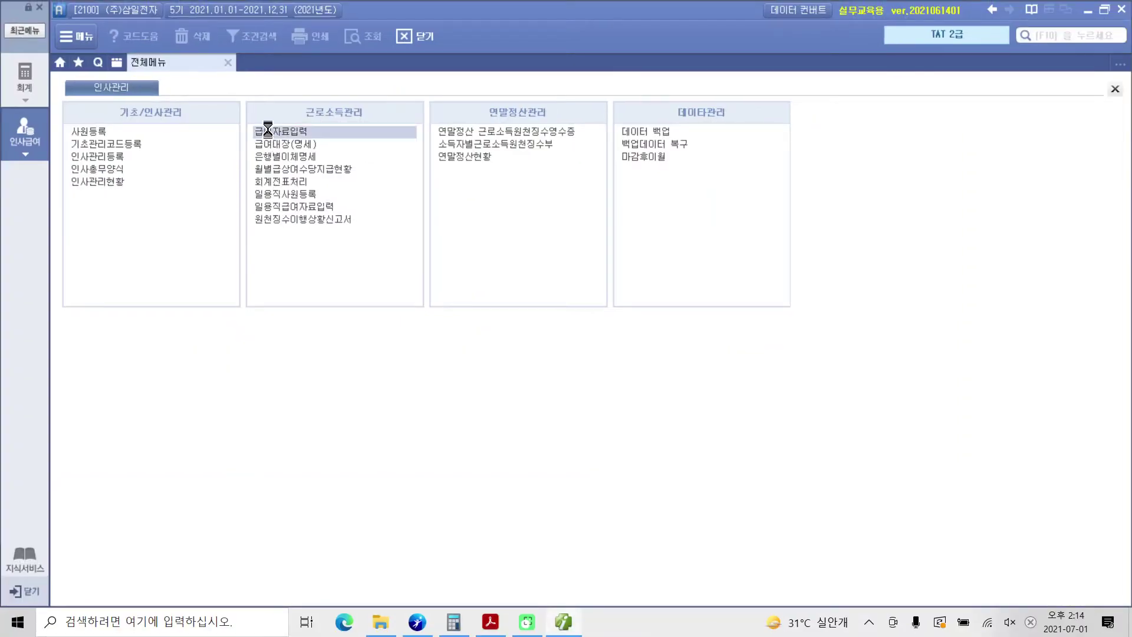
pyautogui.click(268, 130)
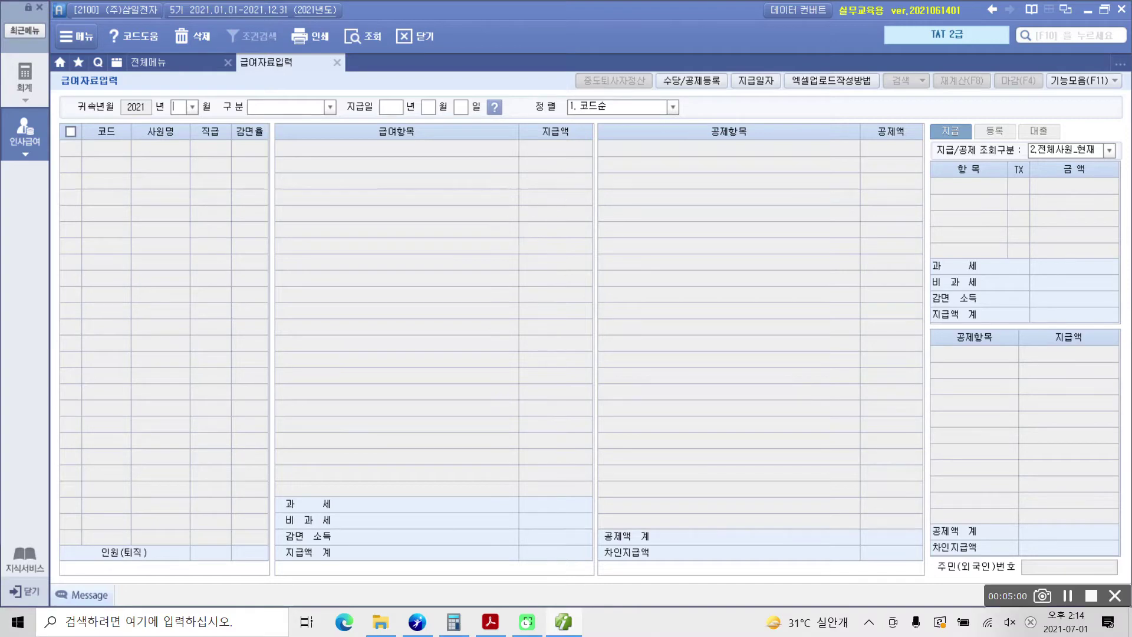
# Mark the 수당/공제등록 command in red with a box and an arrow, and clear the marks
pyautogui.moveTo(650, 54); pyautogui.dragTo(735, 135)
pyautogui.moveTo(630, 257)
pyautogui.mouseDown()
pyautogui.moveTo(694, 93)
pyautogui.moveTo(687, 106)
pyautogui.moveTo(699, 106)
pyautogui.mouseUp()
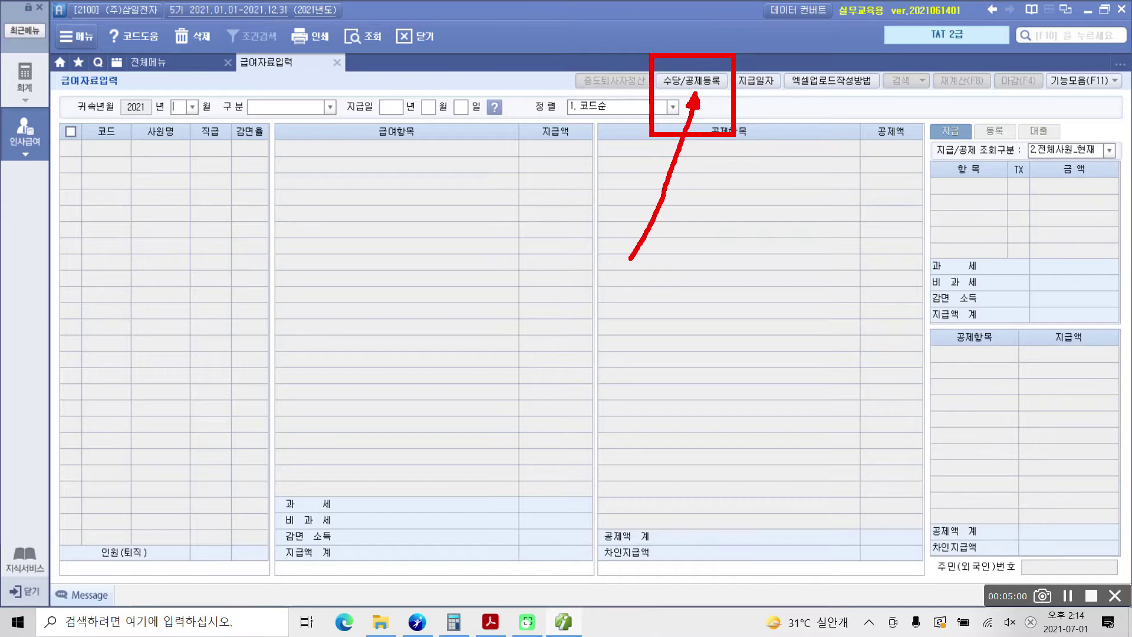
pyautogui.press('Escape')
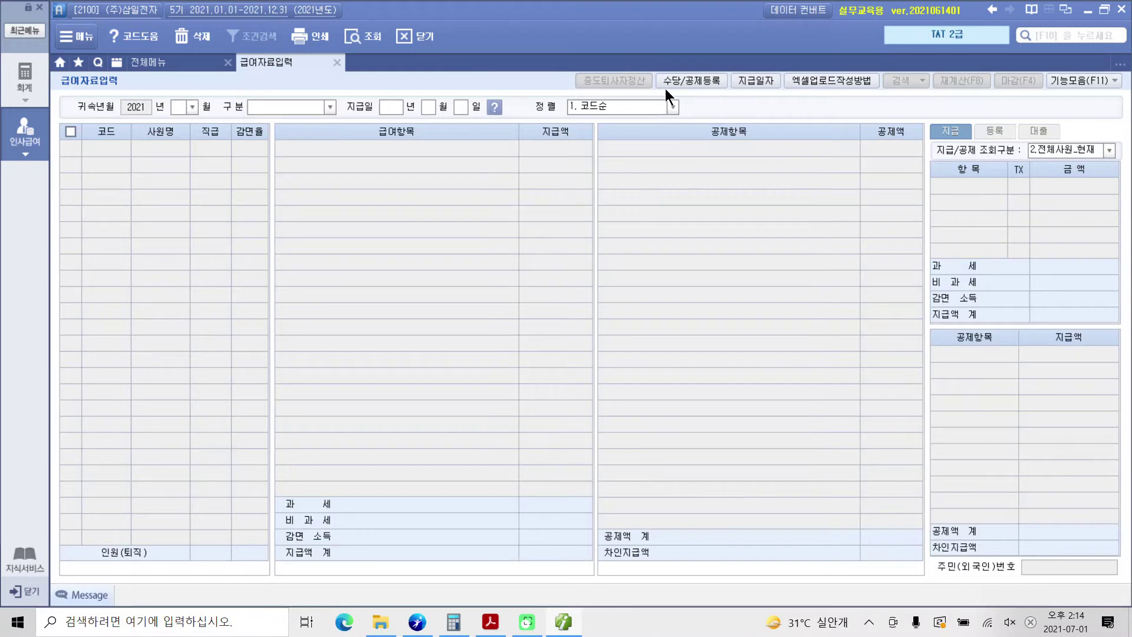
# Open the 수당/공제등록 settings and review the 수당등록 and 공제등록 lists, ending on 수당등록
pyautogui.click(670, 77)
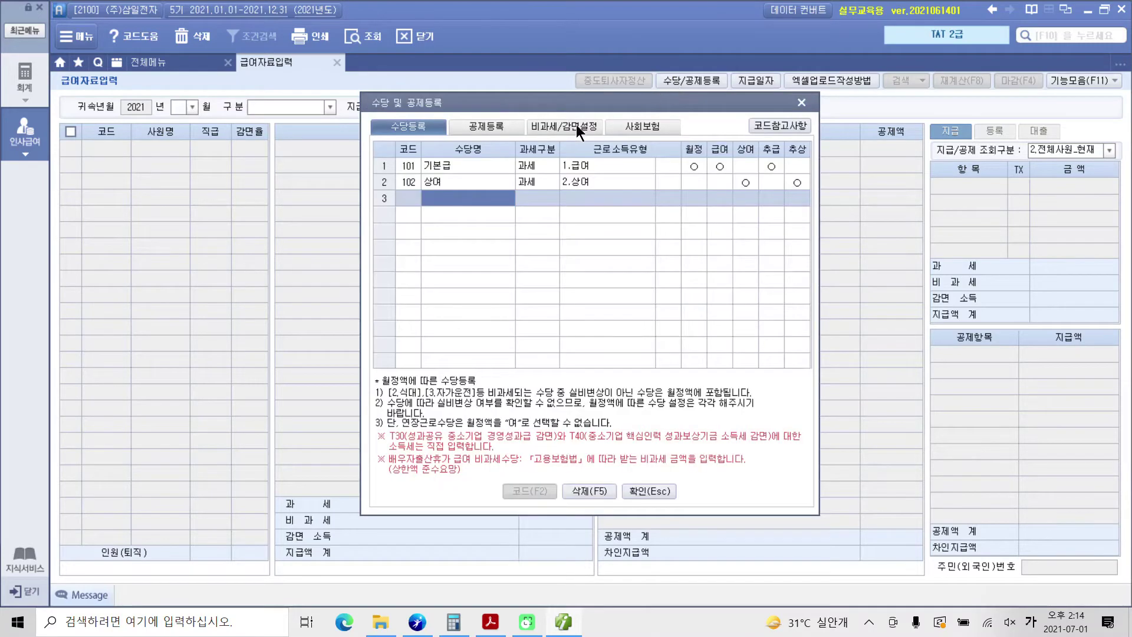
pyautogui.moveTo(529, 105); pyautogui.dragTo(462, 101)
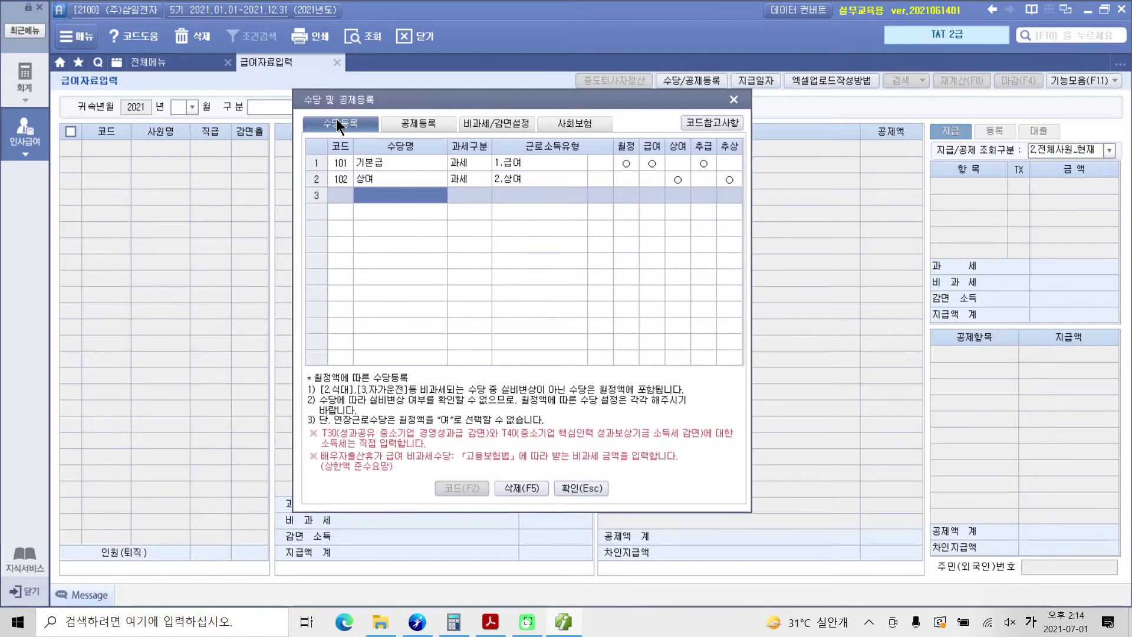
pyautogui.click(420, 122)
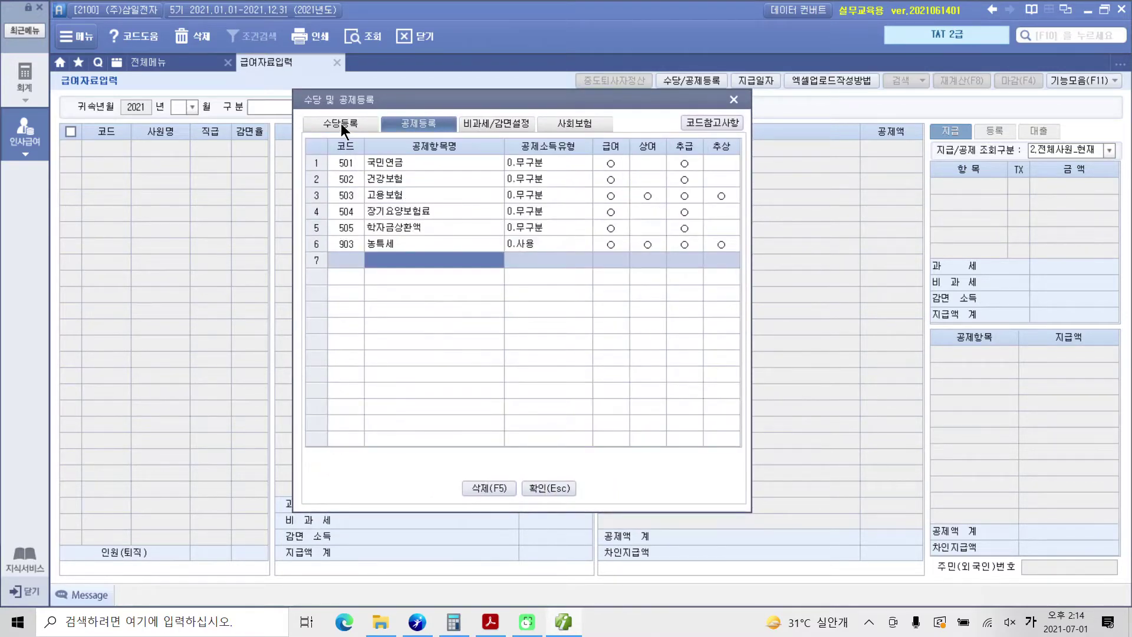
pyautogui.click(340, 122)
pyautogui.click(408, 122)
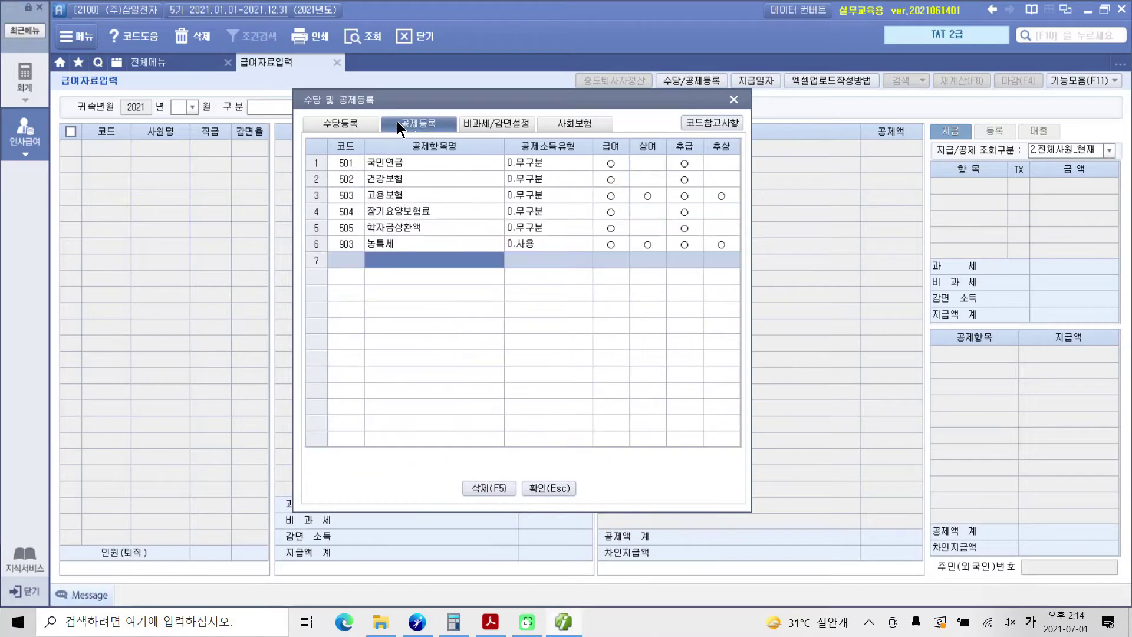
pyautogui.click(345, 120)
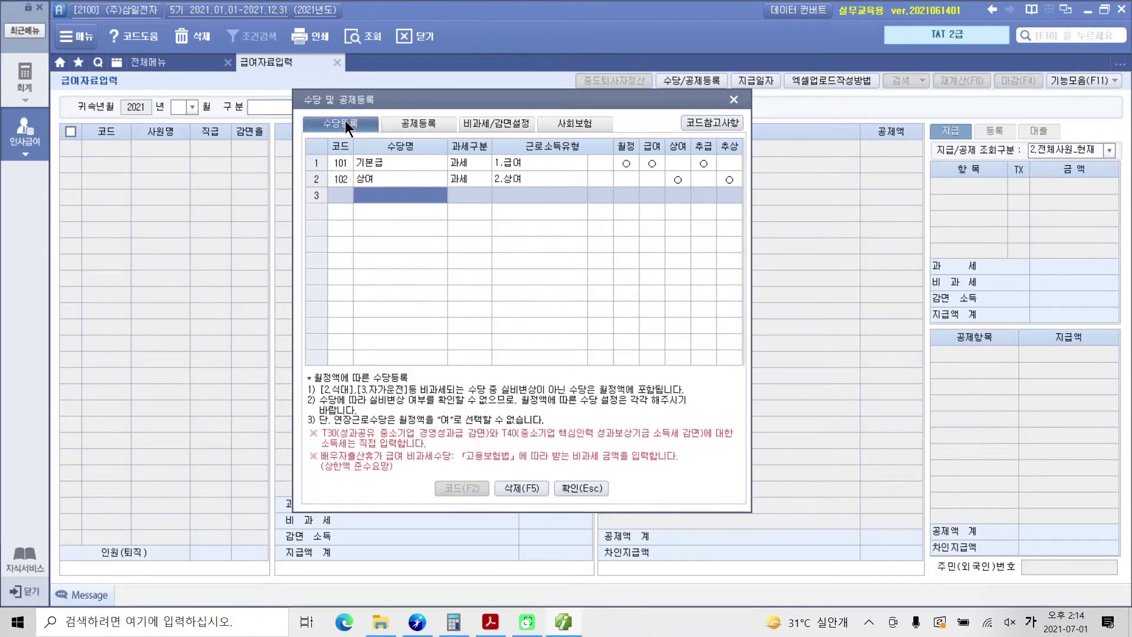
pyautogui.click(420, 122)
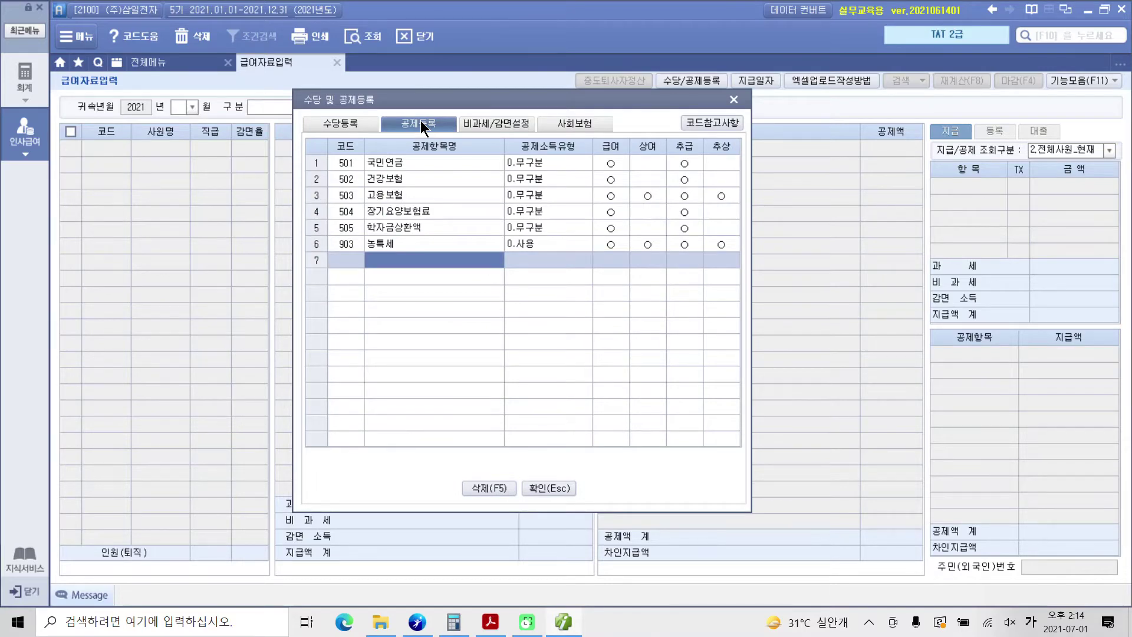
pyautogui.click(345, 122)
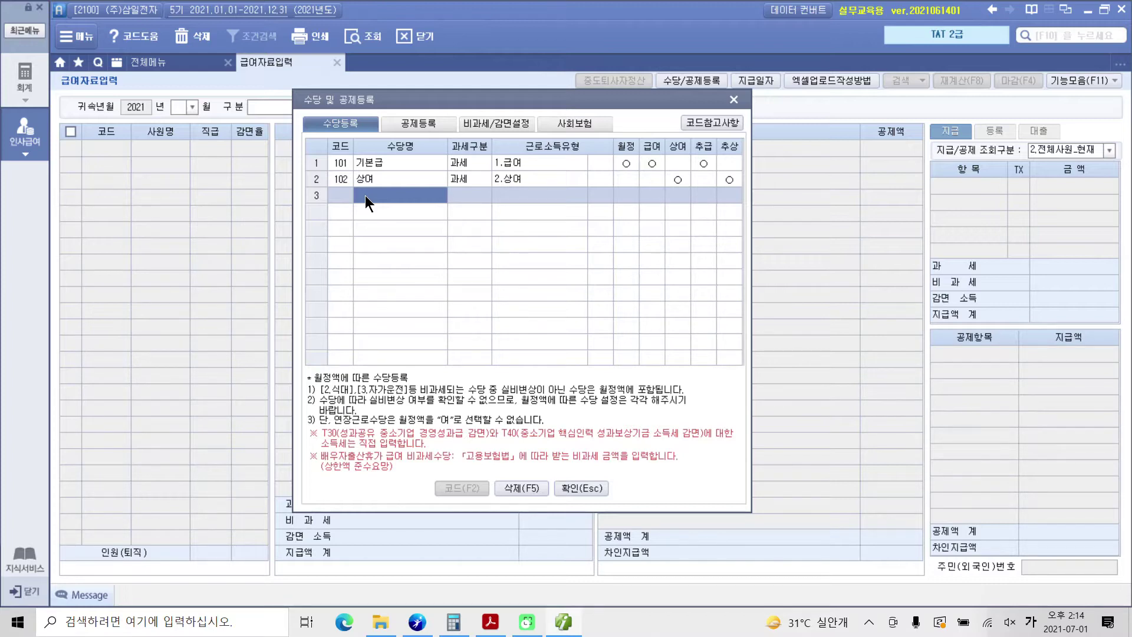
# Register the allowance 직책수당 as 과세 with the income type 급여
pyautogui.write('직책')
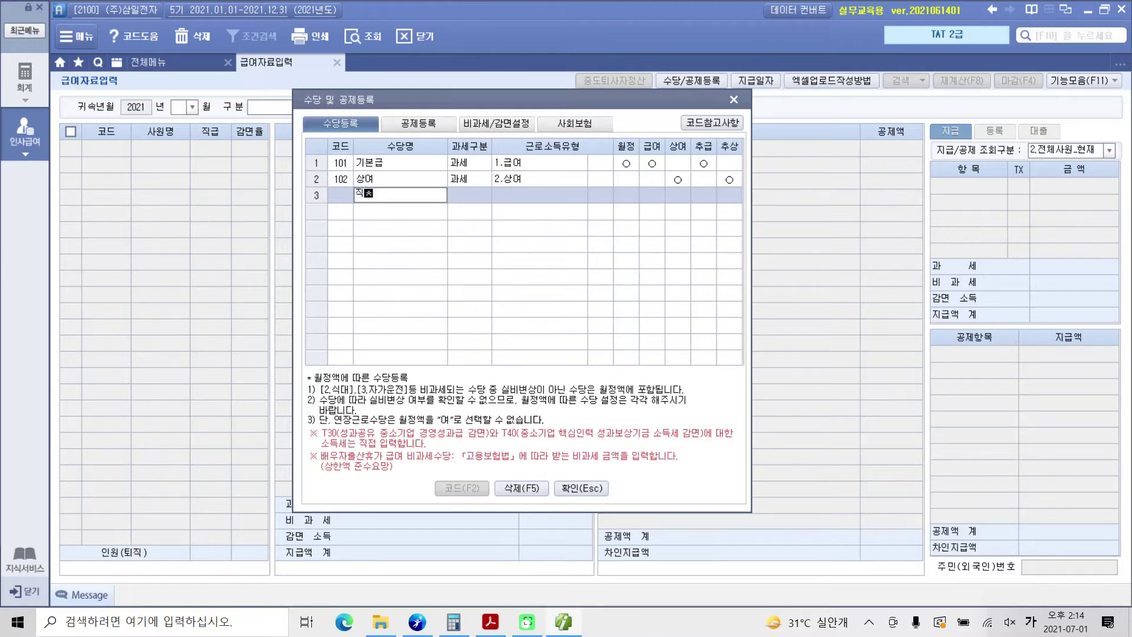
pyautogui.write('수ㄷㅏㅇ')
pyautogui.press('Return')
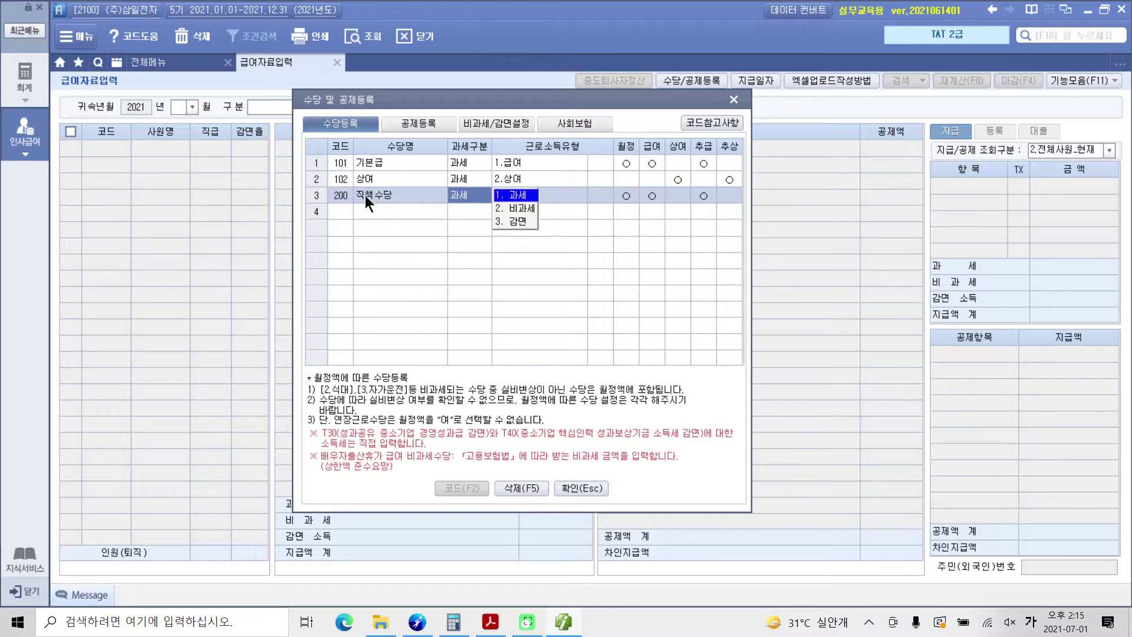
pyautogui.press('Return')
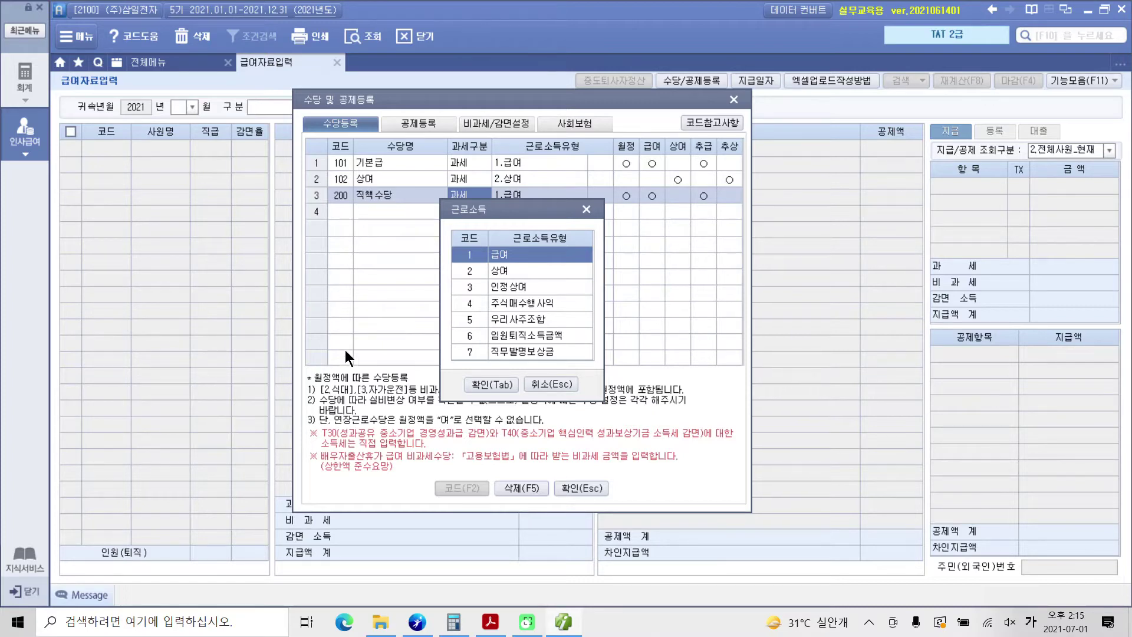
pyautogui.click(490, 385)
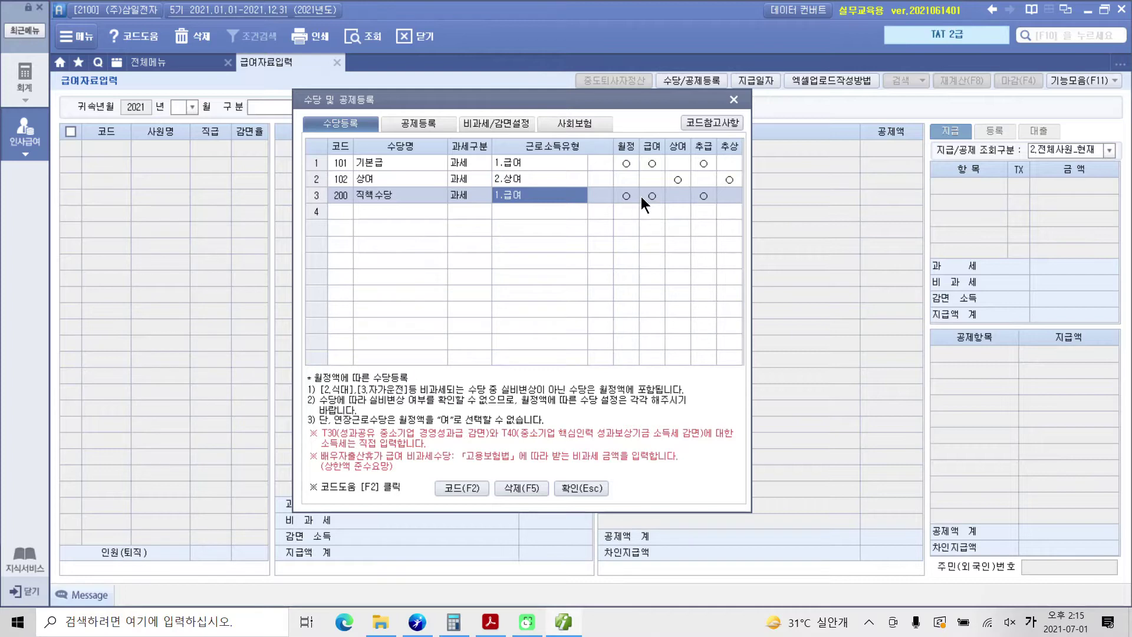
pyautogui.press('Return')
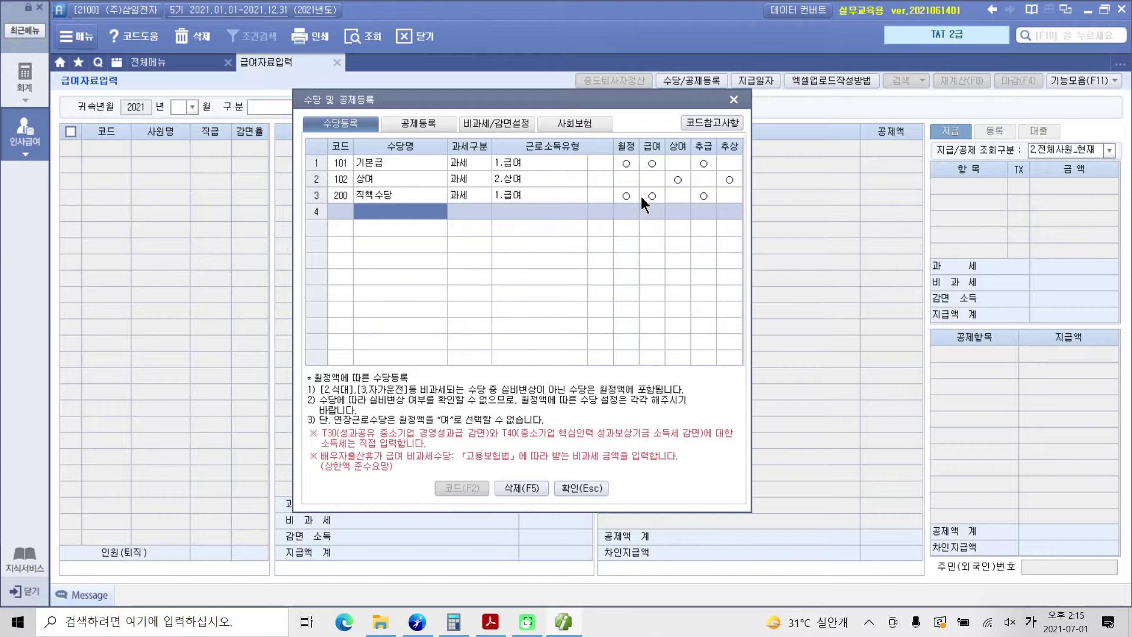
# Register the allowance 연장근로수당 as 비과세 with the non-taxable item 연장근로
pyautogui.write('연장근로수당')
pyautogui.press('Return')
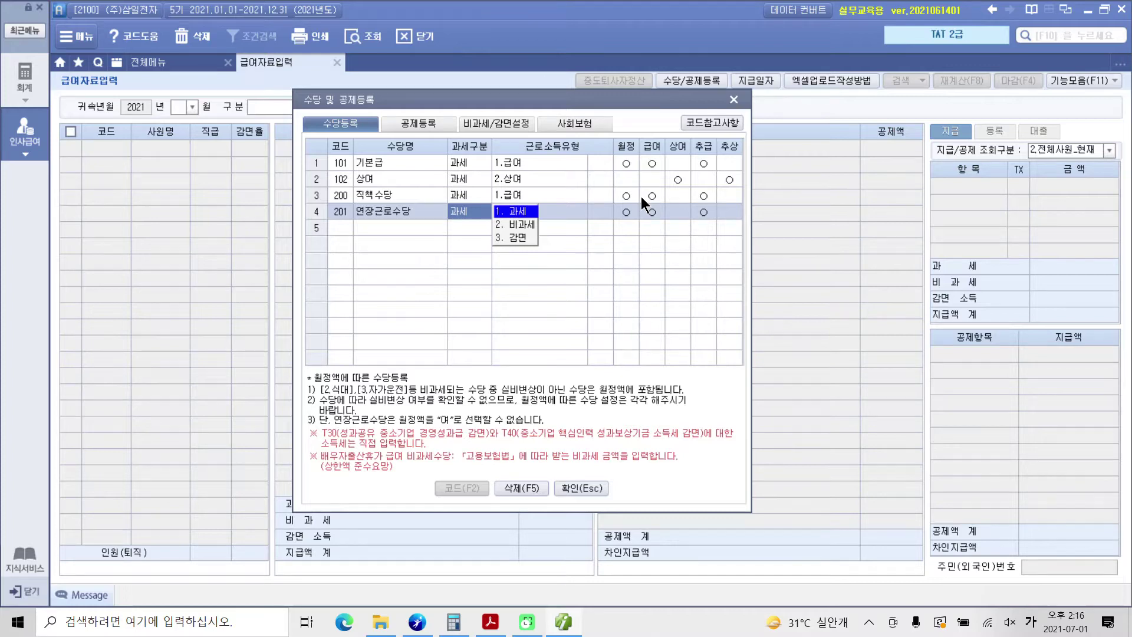
pyautogui.press('2')
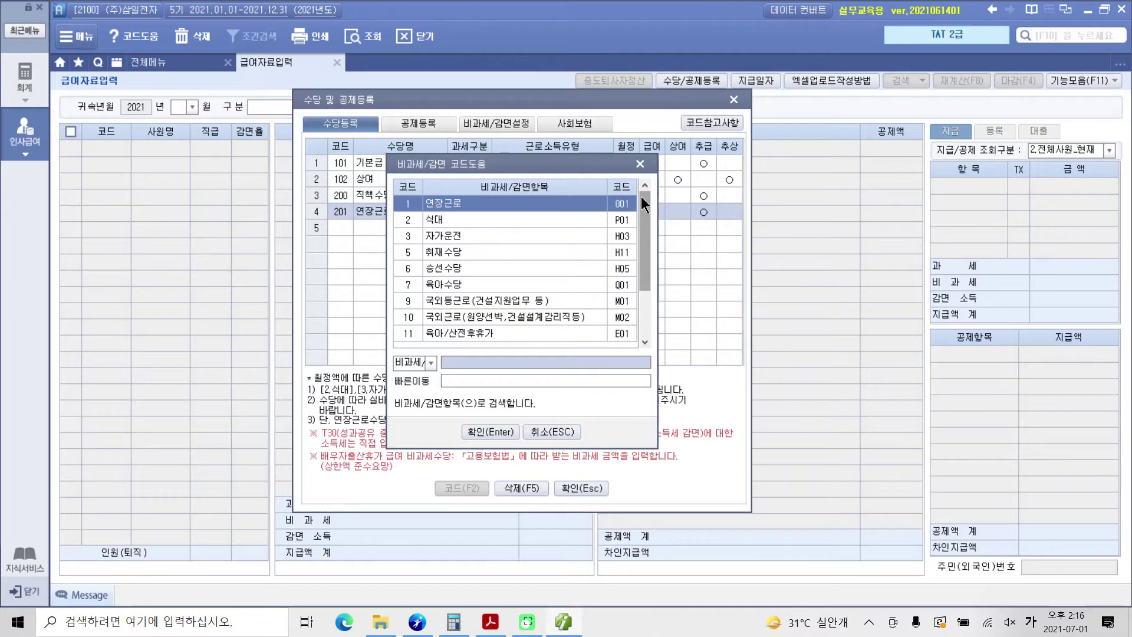
pyautogui.write('1')
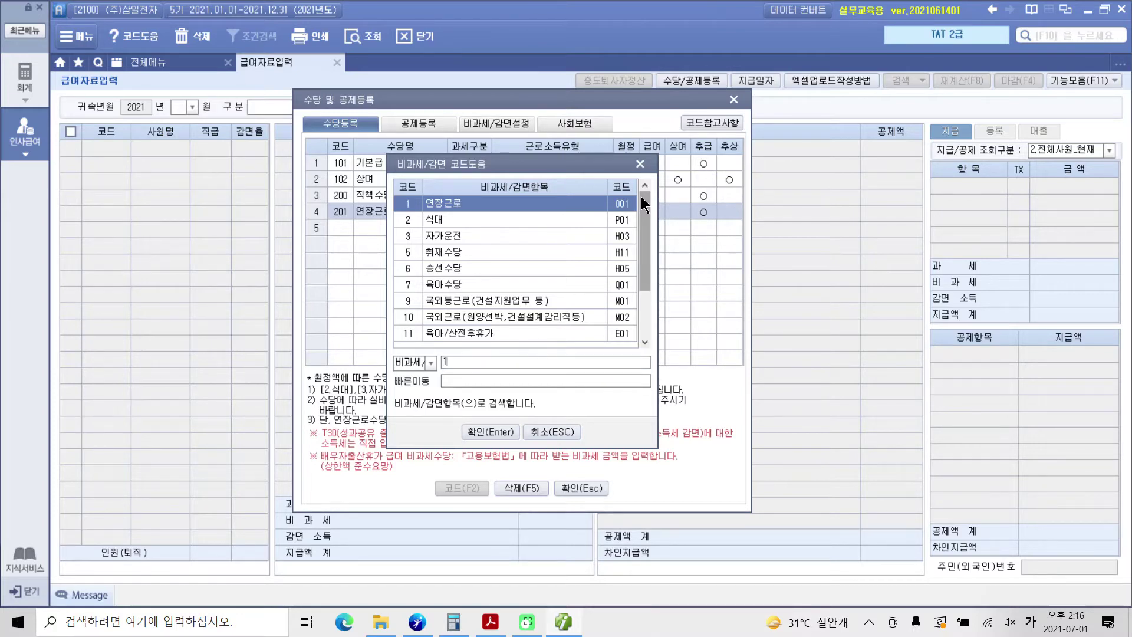
pyautogui.click(464, 203)
pyautogui.click(476, 427)
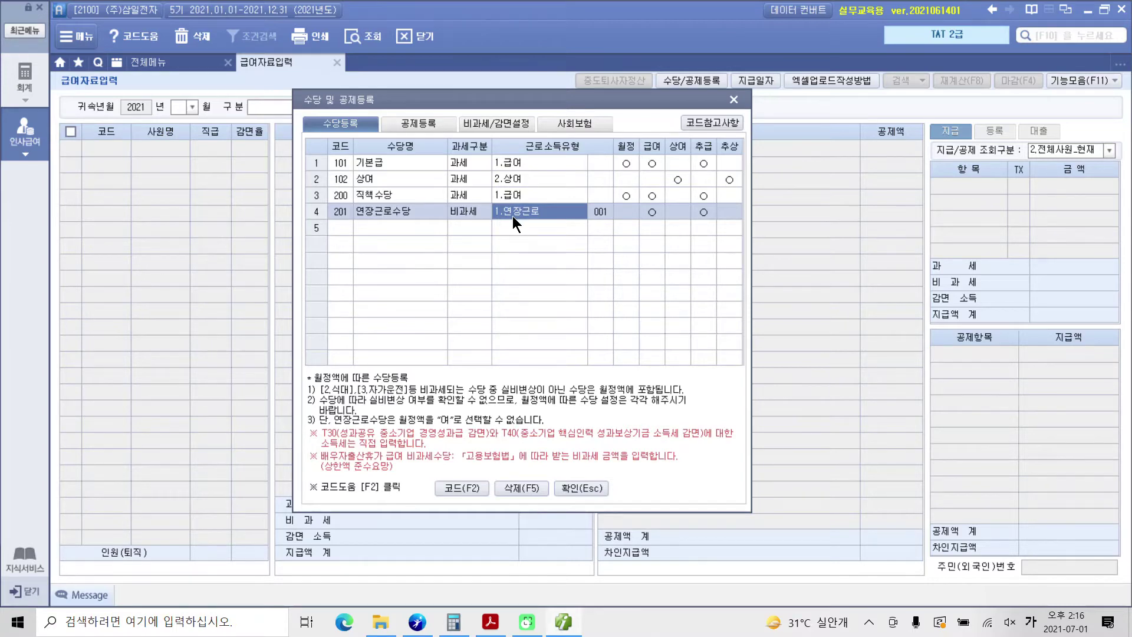
# Mark in red the non-taxable code and the name in the 연장근로수당 row, and clear the marks
pyautogui.moveTo(582, 194); pyautogui.dragTo(617, 230)
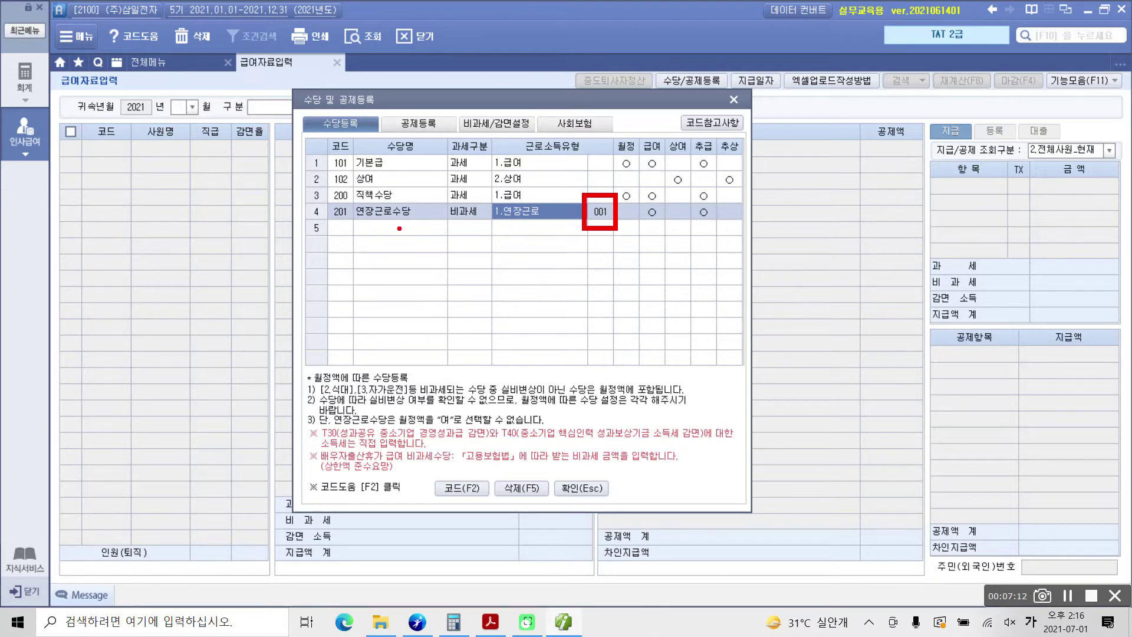
pyautogui.moveTo(358, 223); pyautogui.dragTo(416, 224)
pyautogui.press('Escape')
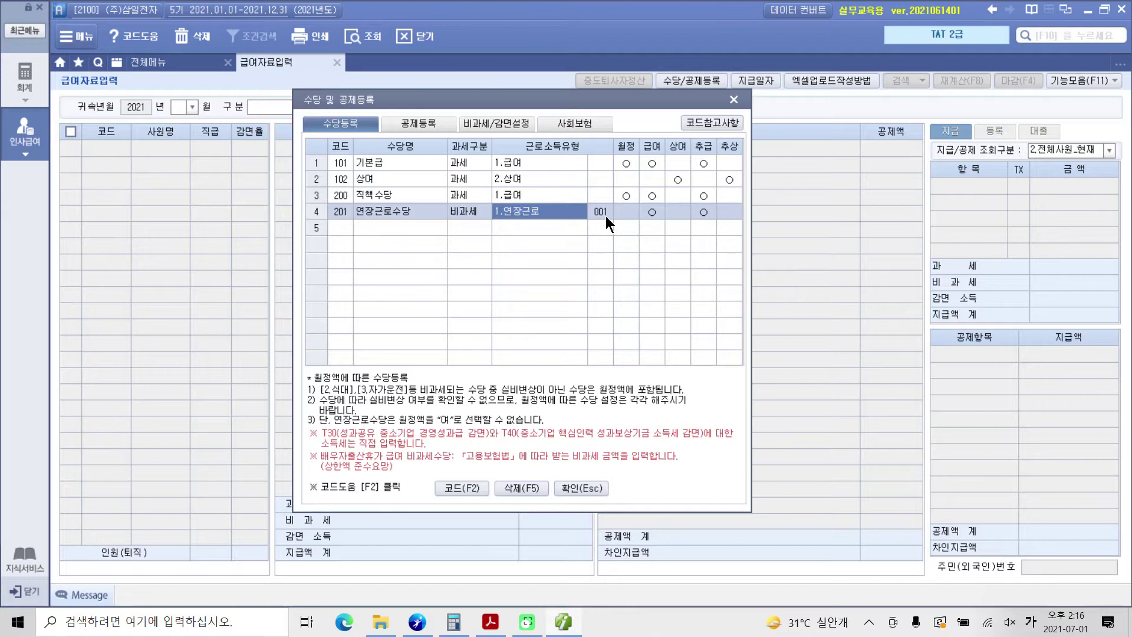
# Register the allowance 차량보조금 as 비과세 with the item 자가운전, and set its 월정 option to 부
pyautogui.click(339, 228)
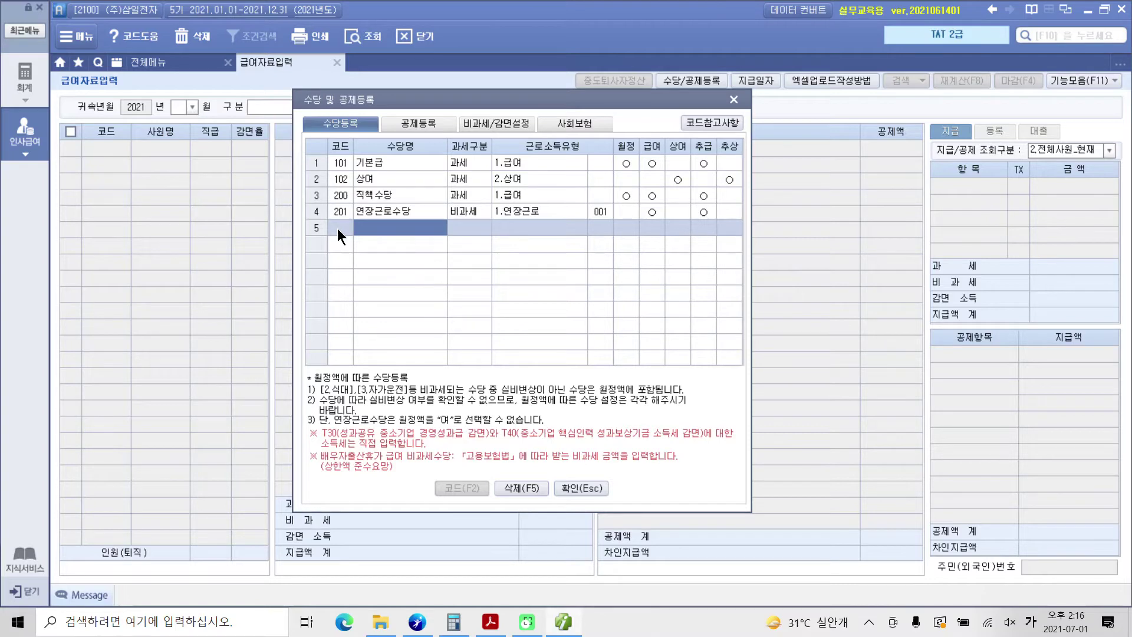
pyautogui.write('차량유')
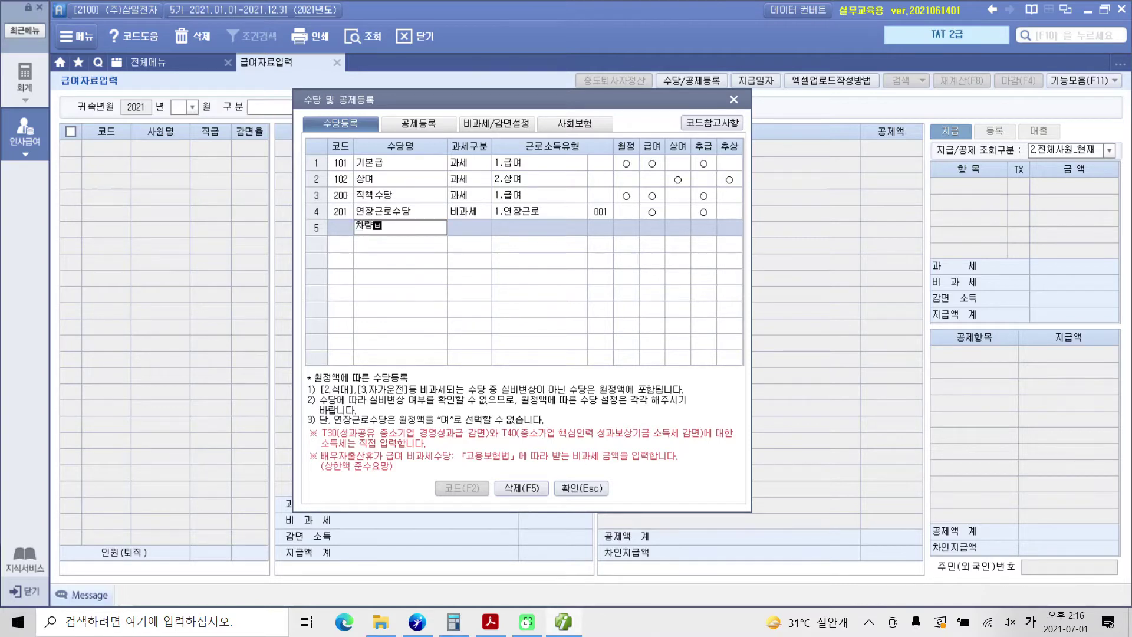
pyautogui.write('조금')
pyautogui.press('Return')
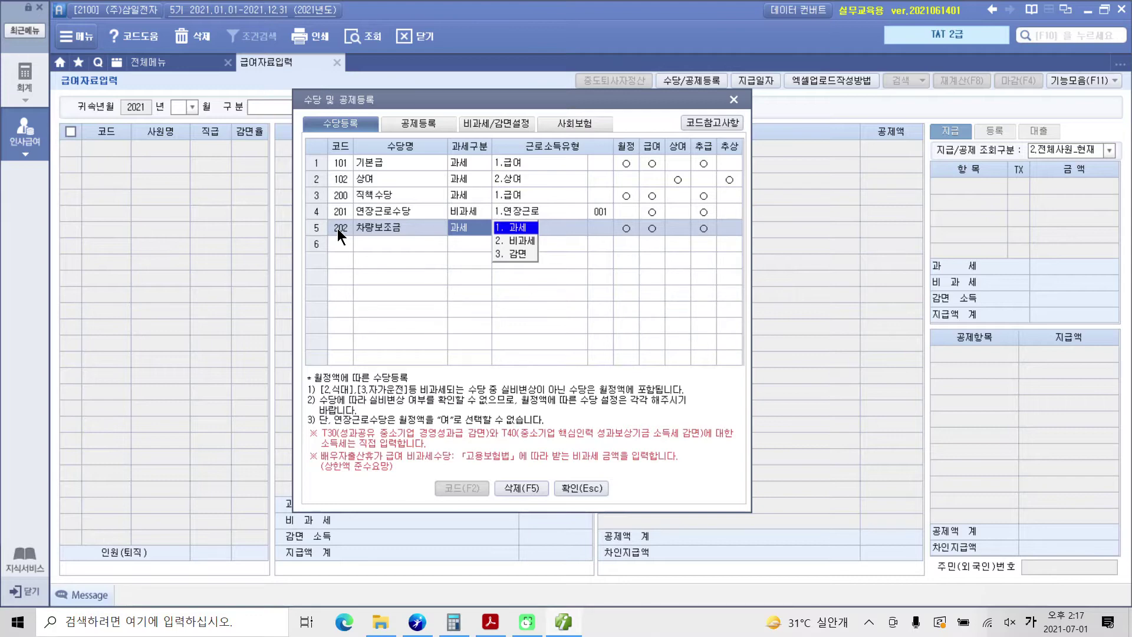
pyautogui.press('2')
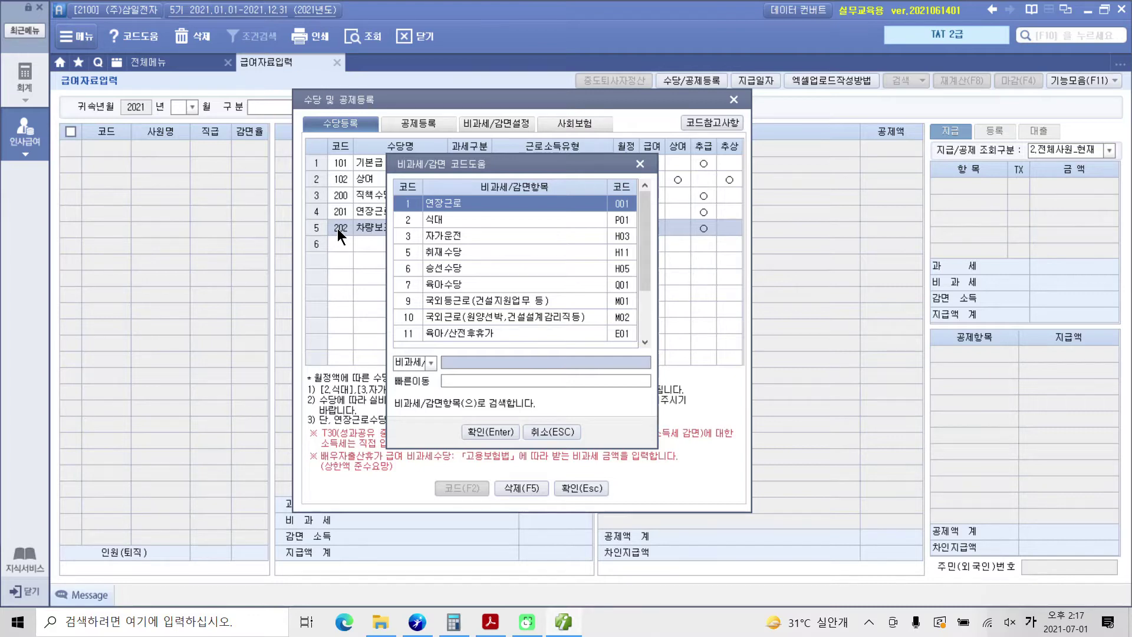
pyautogui.click(459, 238)
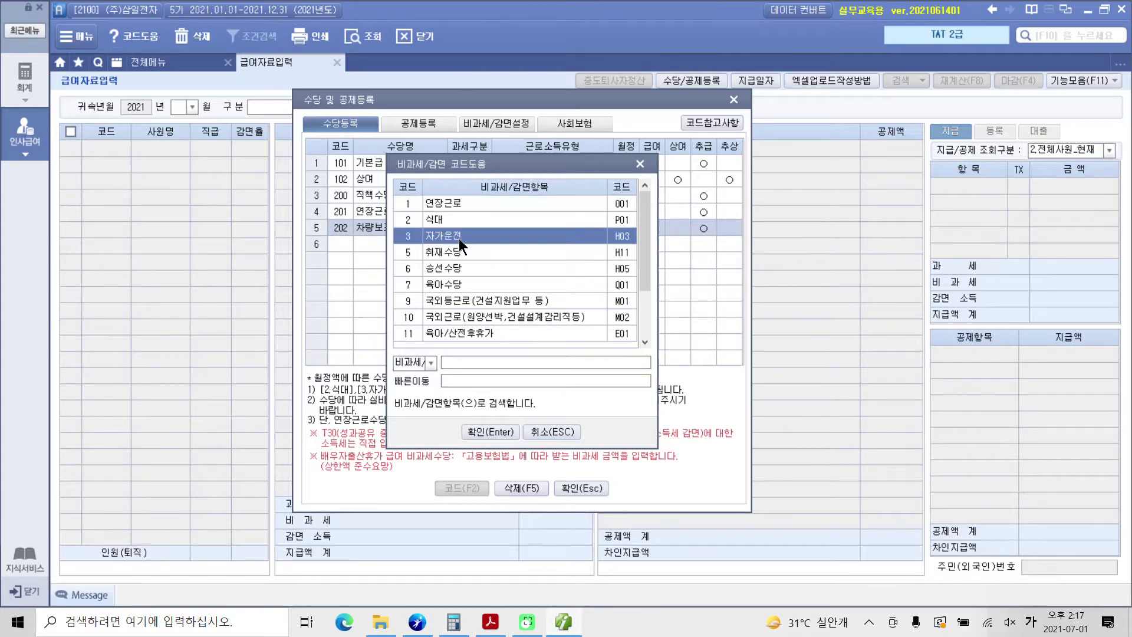
pyautogui.click(472, 433)
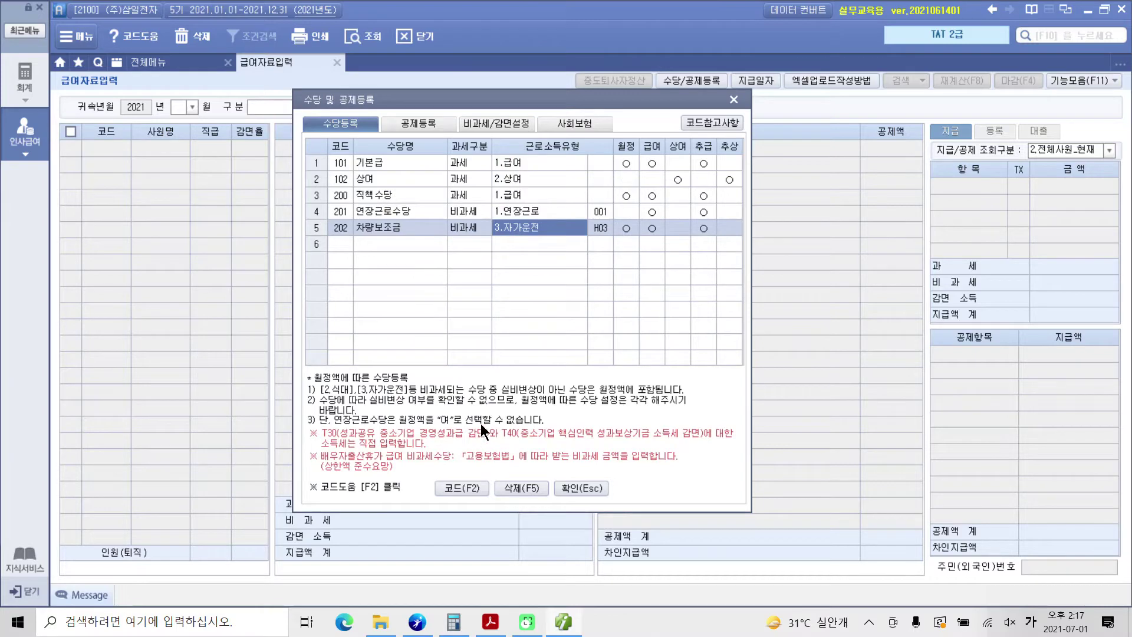
pyautogui.click(623, 228)
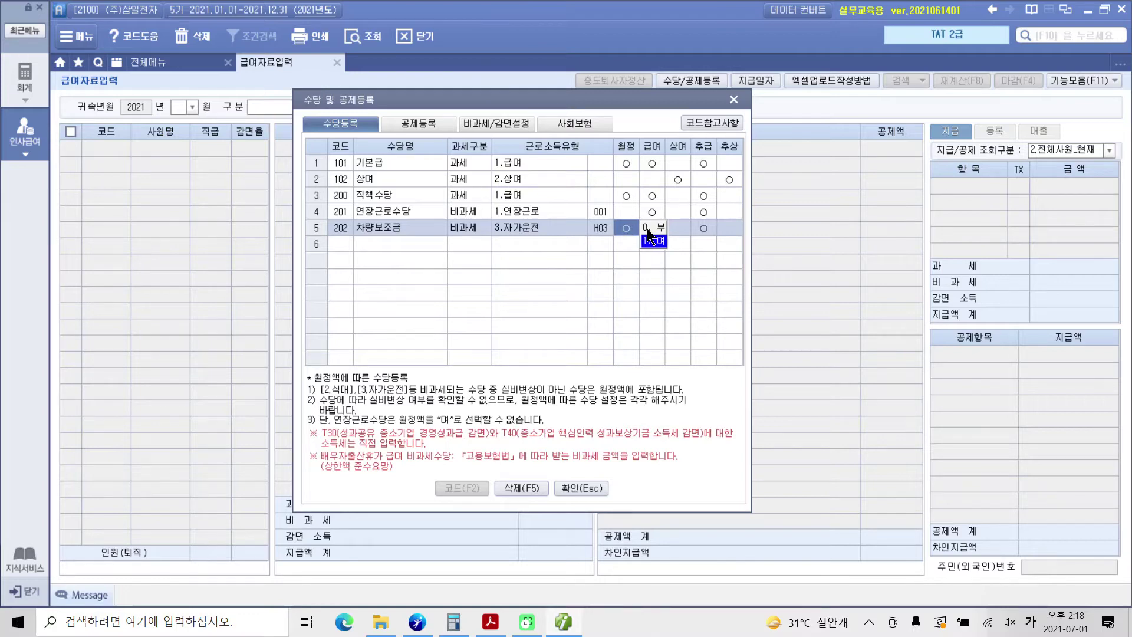
pyautogui.press('Return')
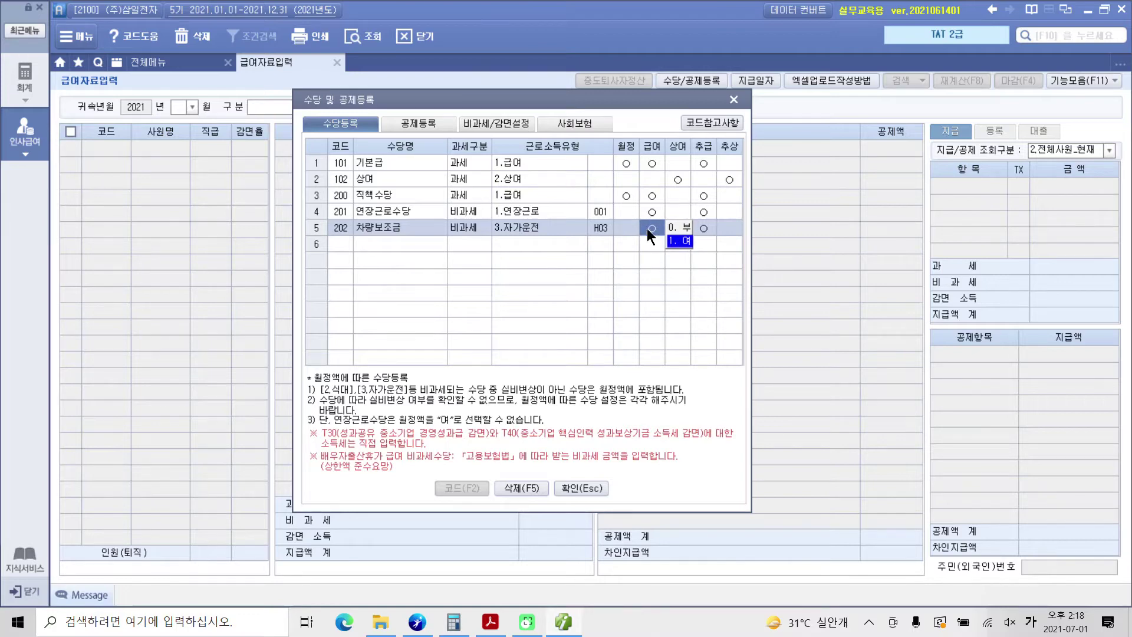
# Register the allowance 식대 as 비과세 with the non-taxable item 식대
pyautogui.click(374, 248)
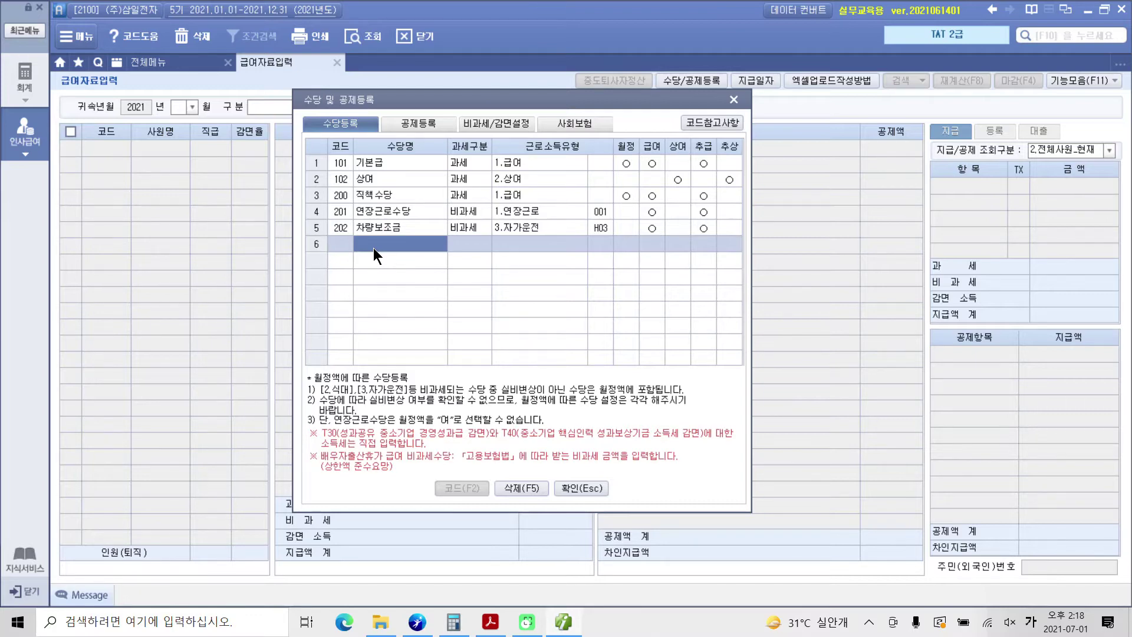
pyautogui.write('식대')
pyautogui.press('Return')
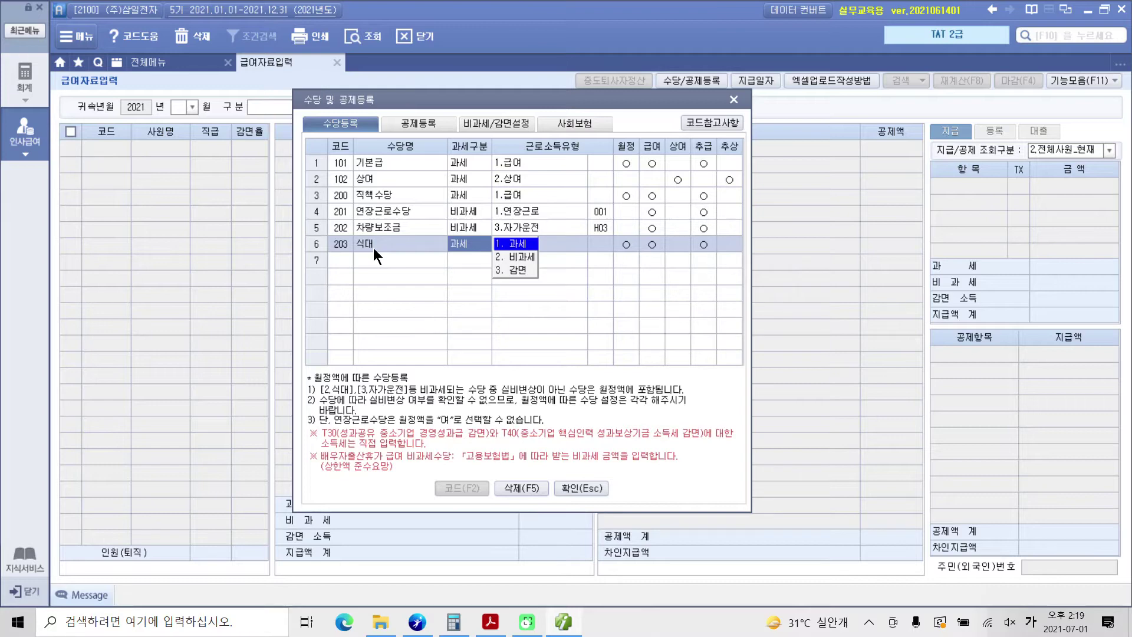
pyautogui.press('2')
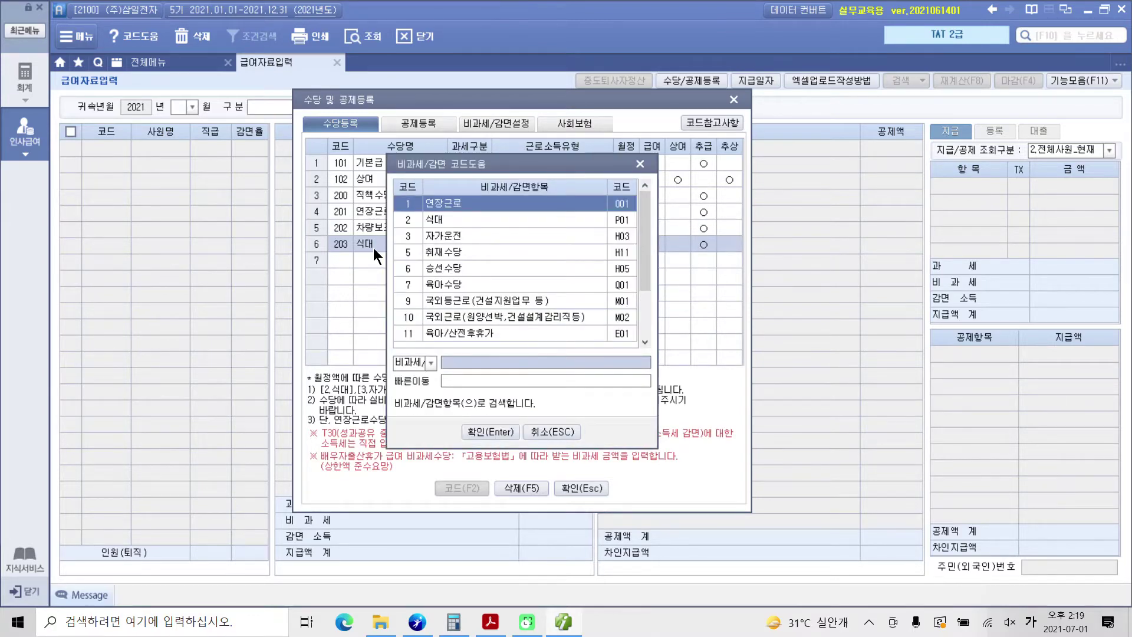
pyautogui.click(434, 220)
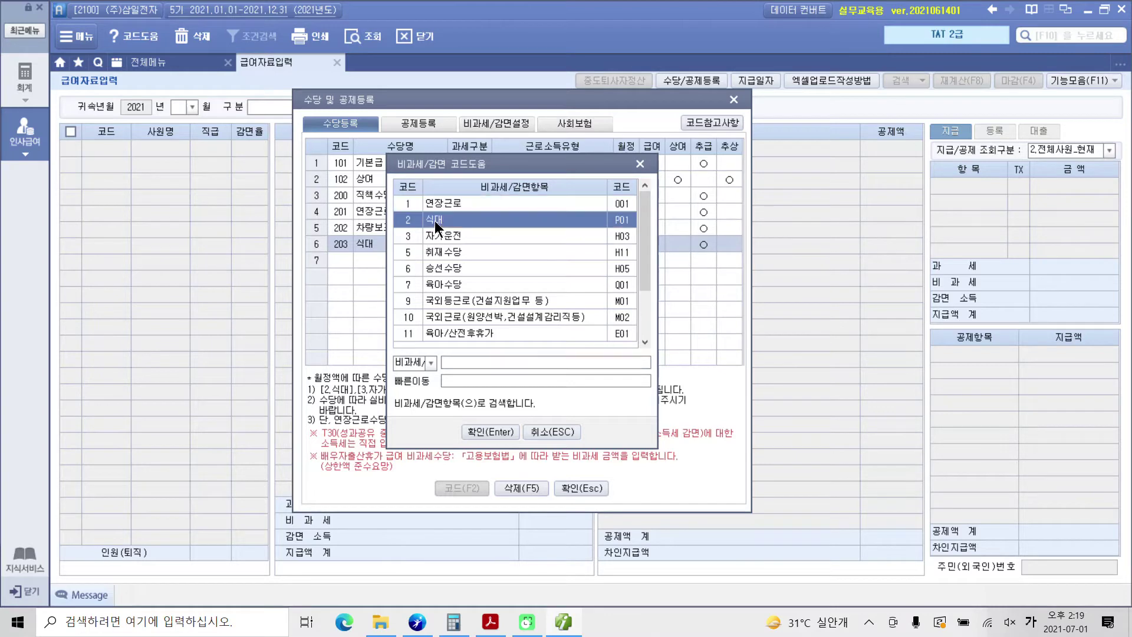
pyautogui.click(492, 433)
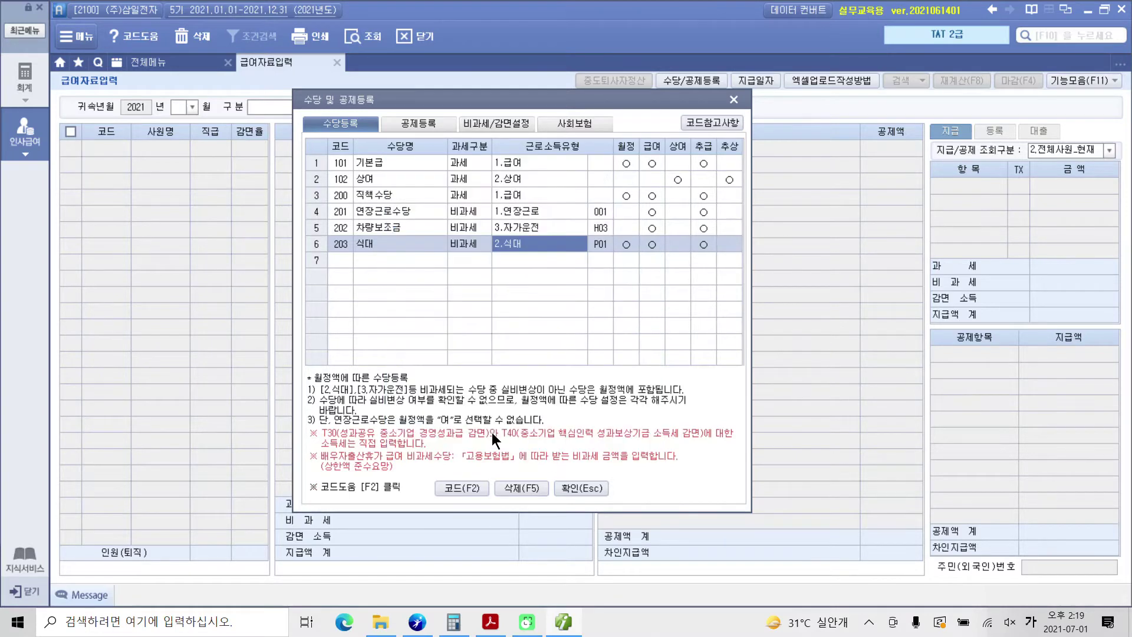
pyautogui.click(626, 251)
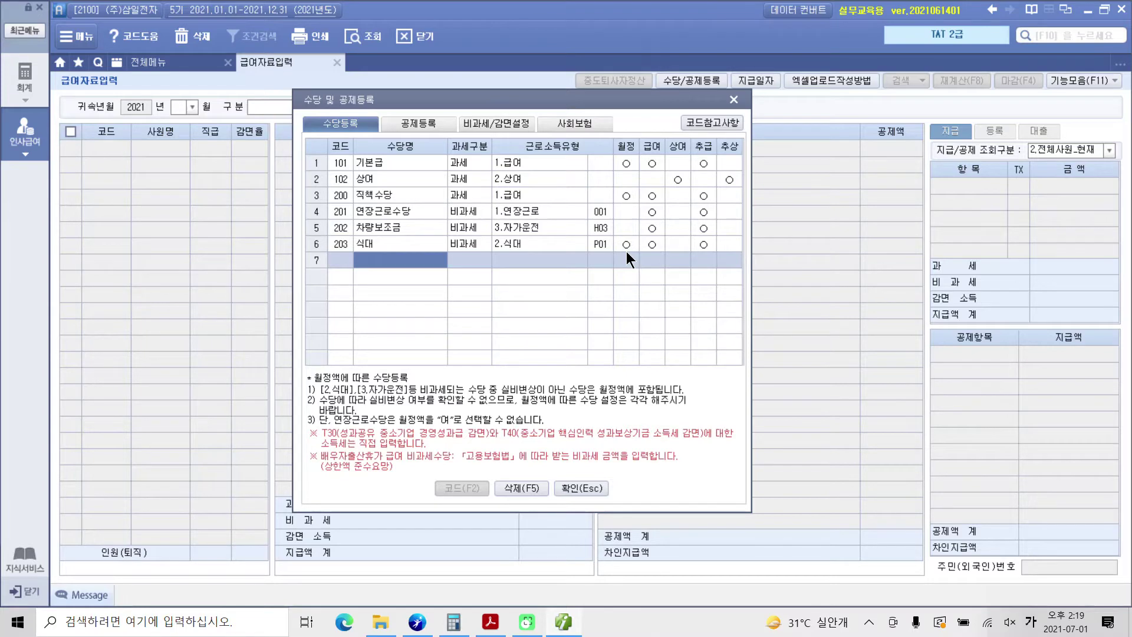
# Register the allowance 보육슈당 as 비과세 with the non-taxable item 육아수당
pyautogui.write('명')
pyautogui.write('육수당')
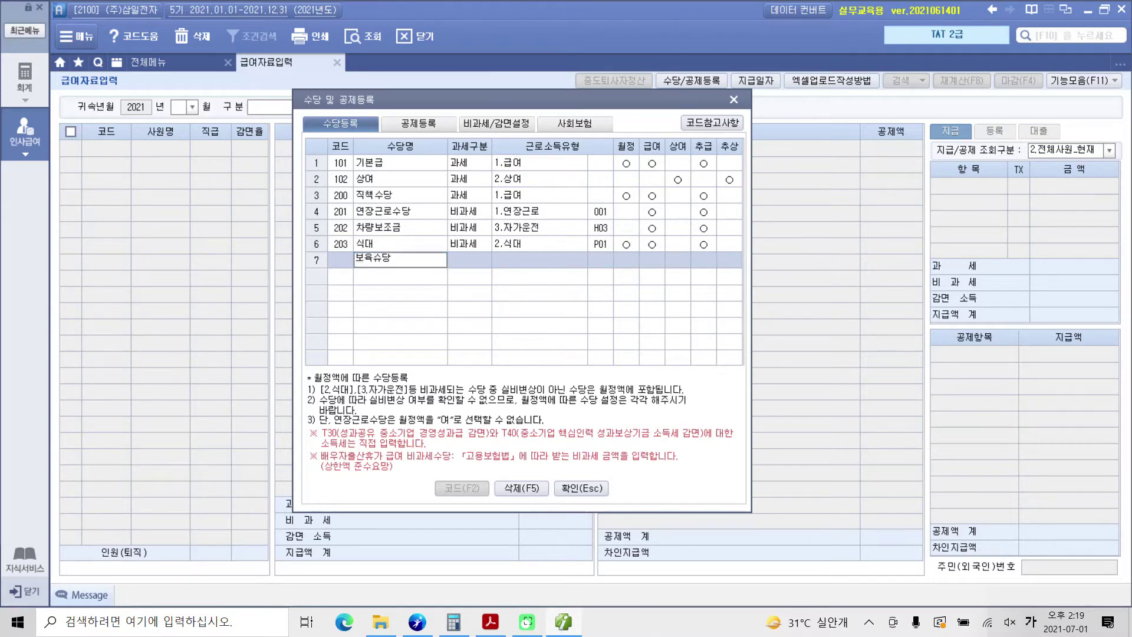
pyautogui.press('Return')
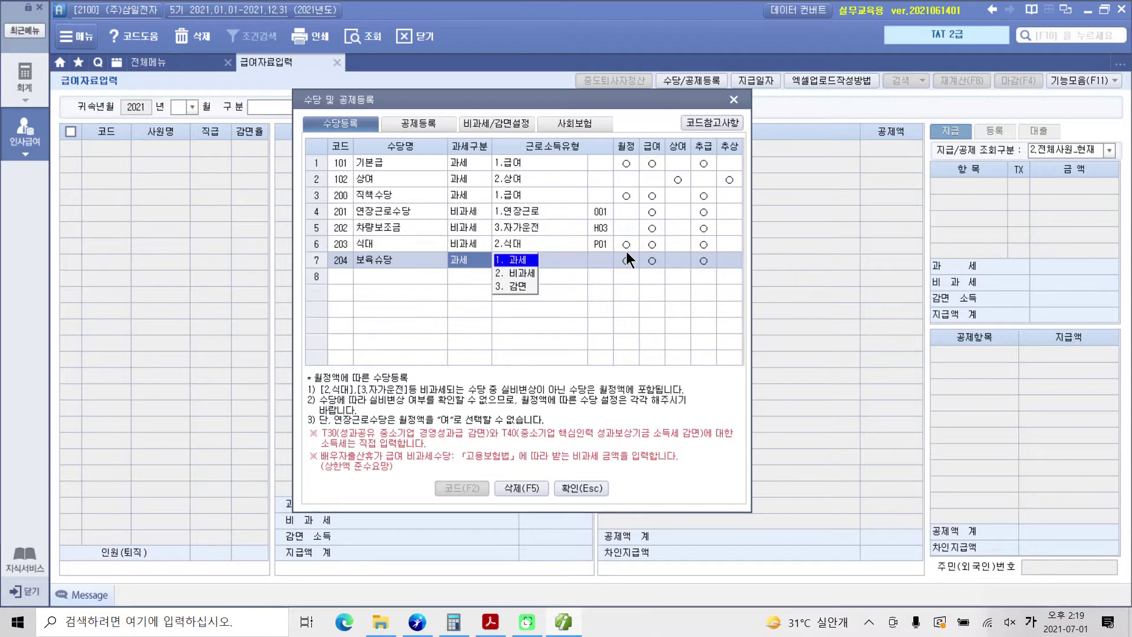
pyautogui.press('2')
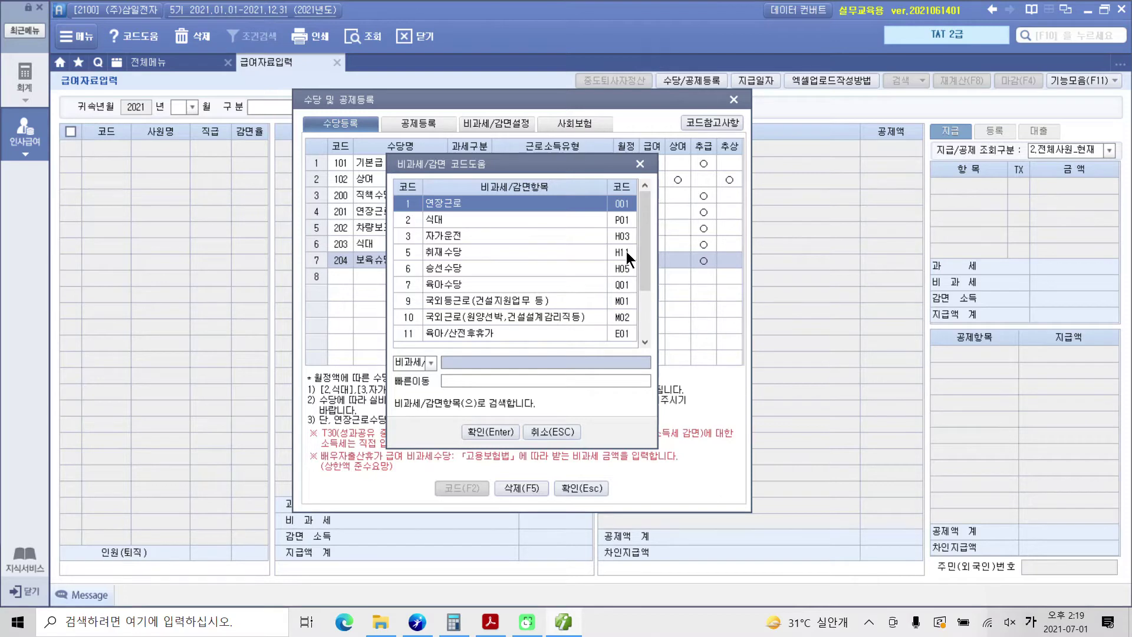
pyautogui.click(498, 286)
pyautogui.click(497, 436)
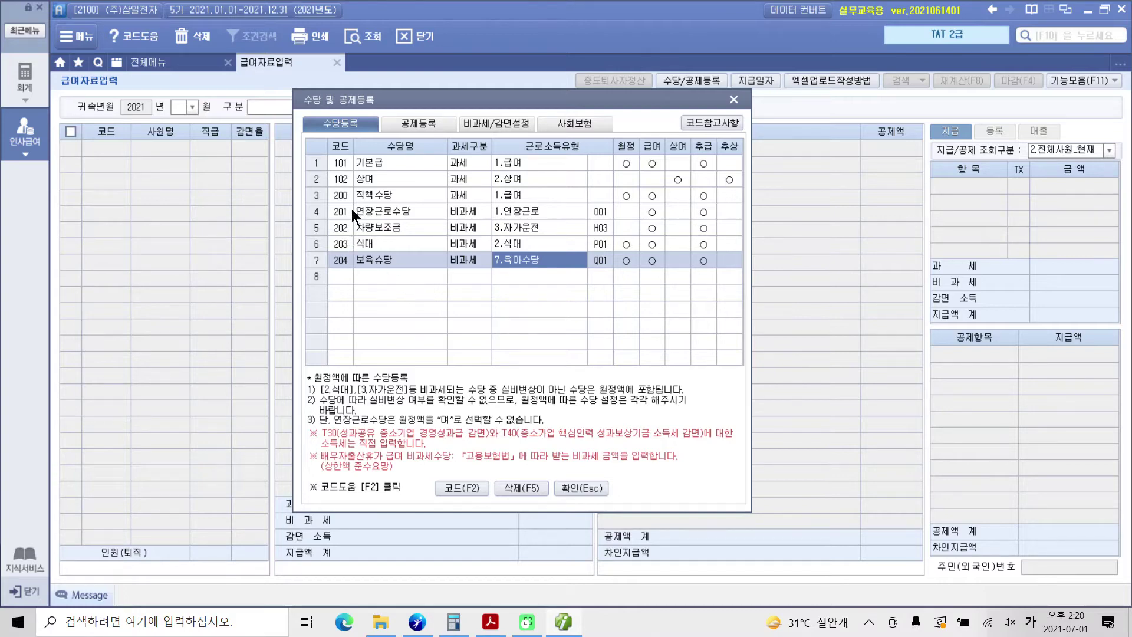
# Register the deduction 상조회비 with the type 무구분, setting 급여 to 여 and 상여 to 부
pyautogui.moveTo(368, 107); pyautogui.dragTo(443, 145)
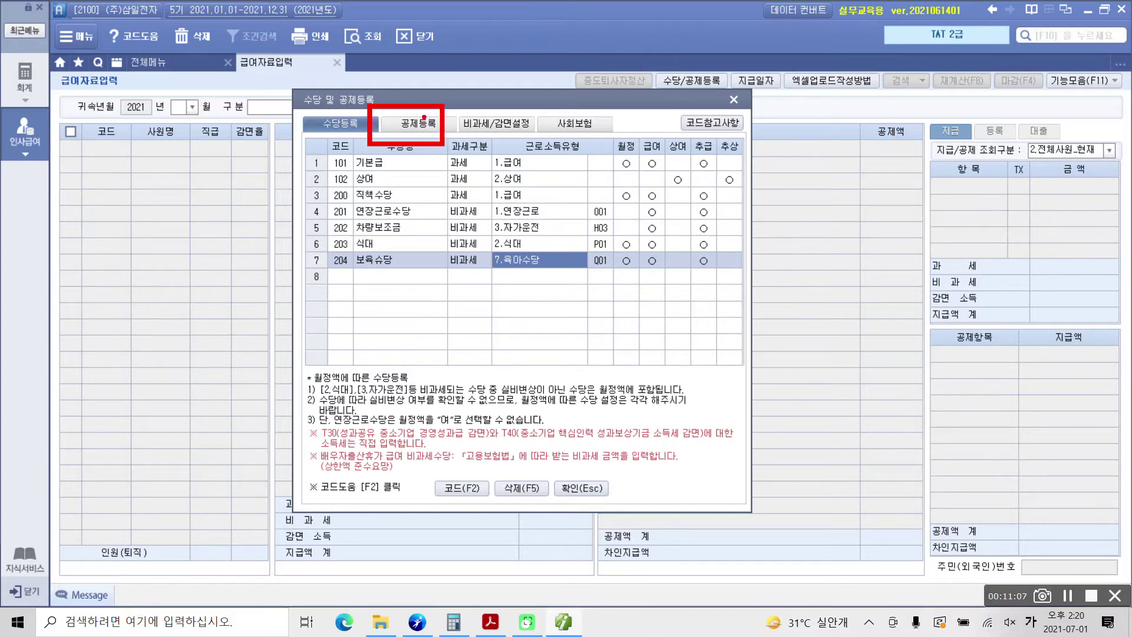
pyautogui.press('Escape')
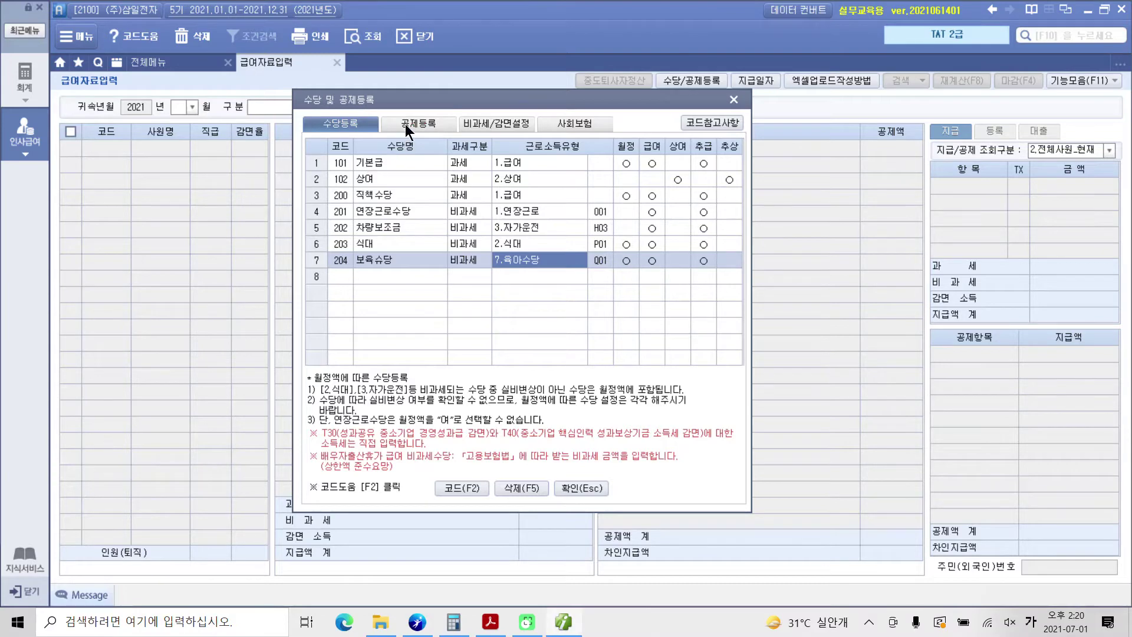
pyautogui.click(405, 125)
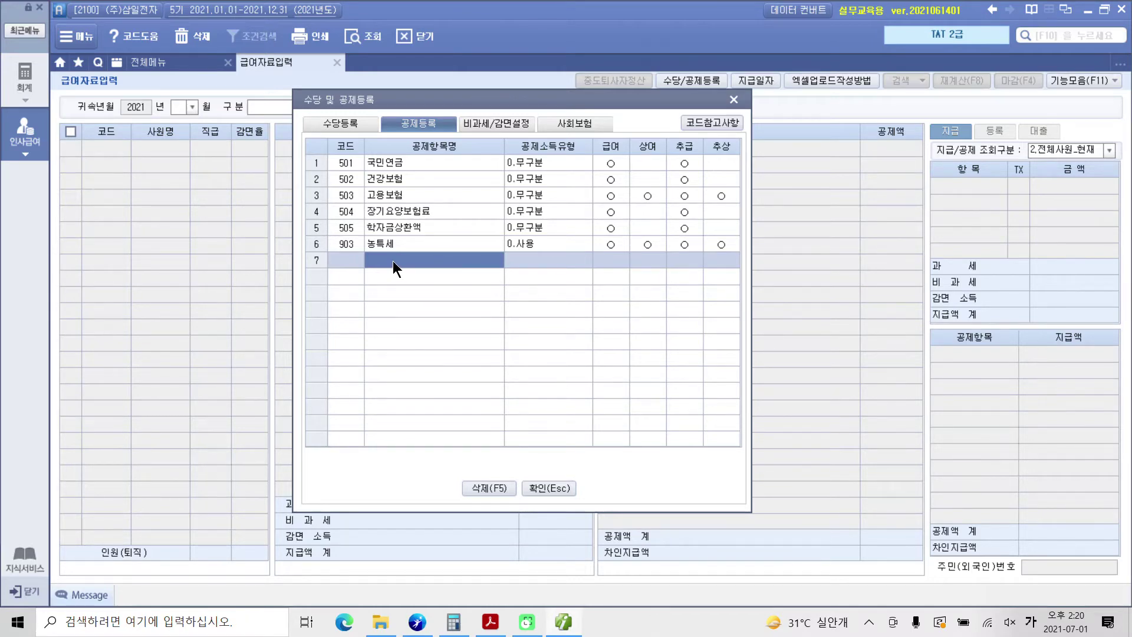
pyautogui.write('상조회비')
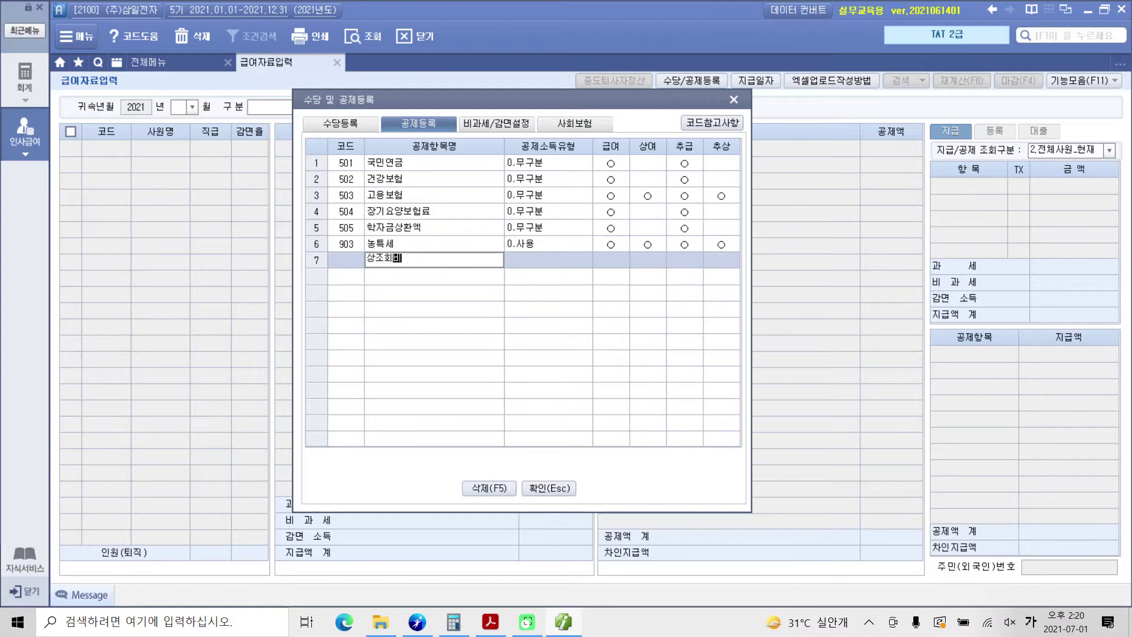
pyautogui.press('Return')
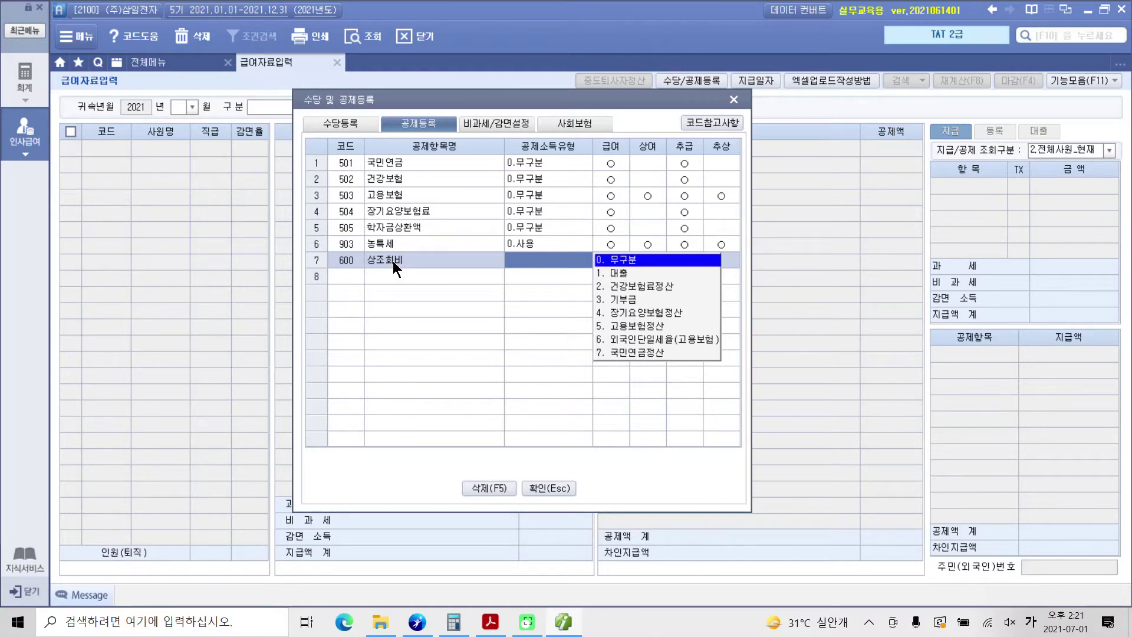
pyautogui.click(639, 259)
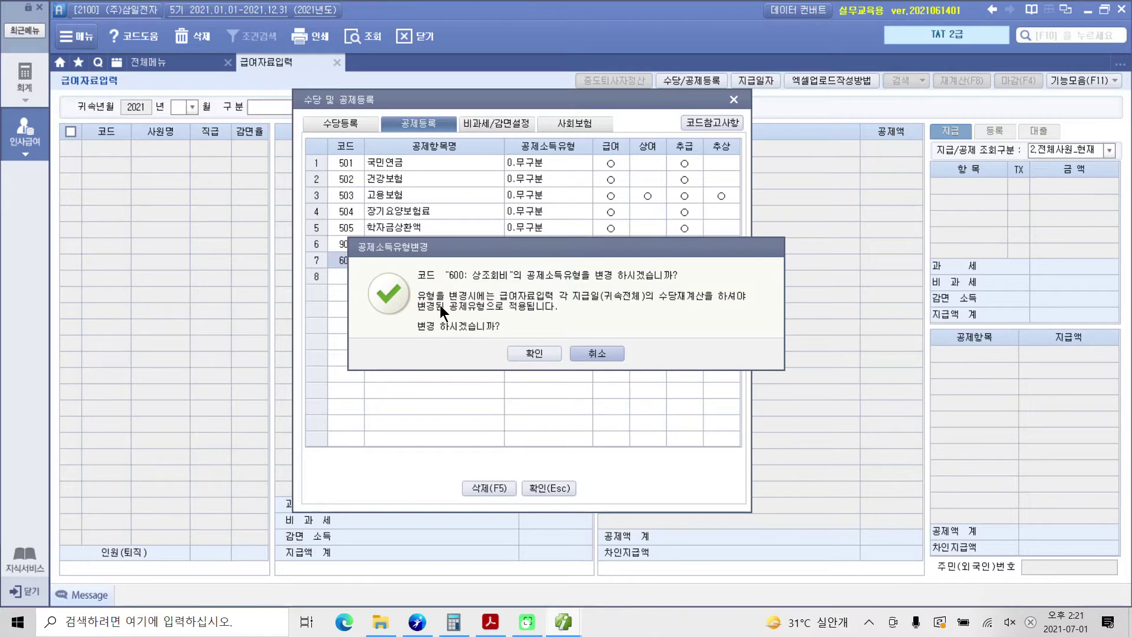
pyautogui.click(539, 353)
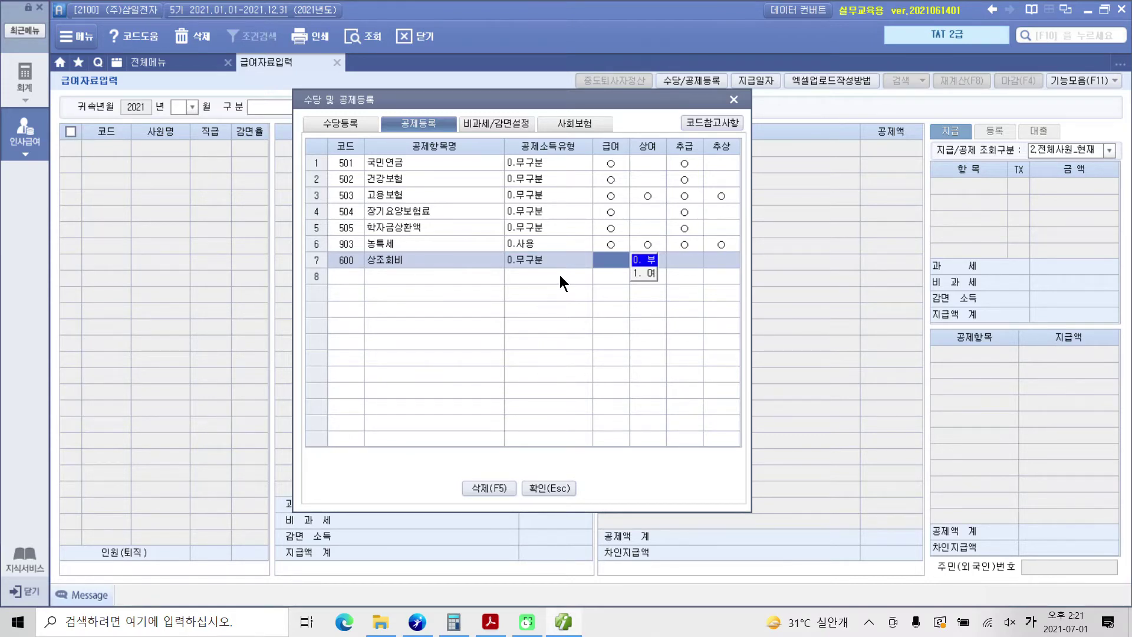
pyautogui.press('1')
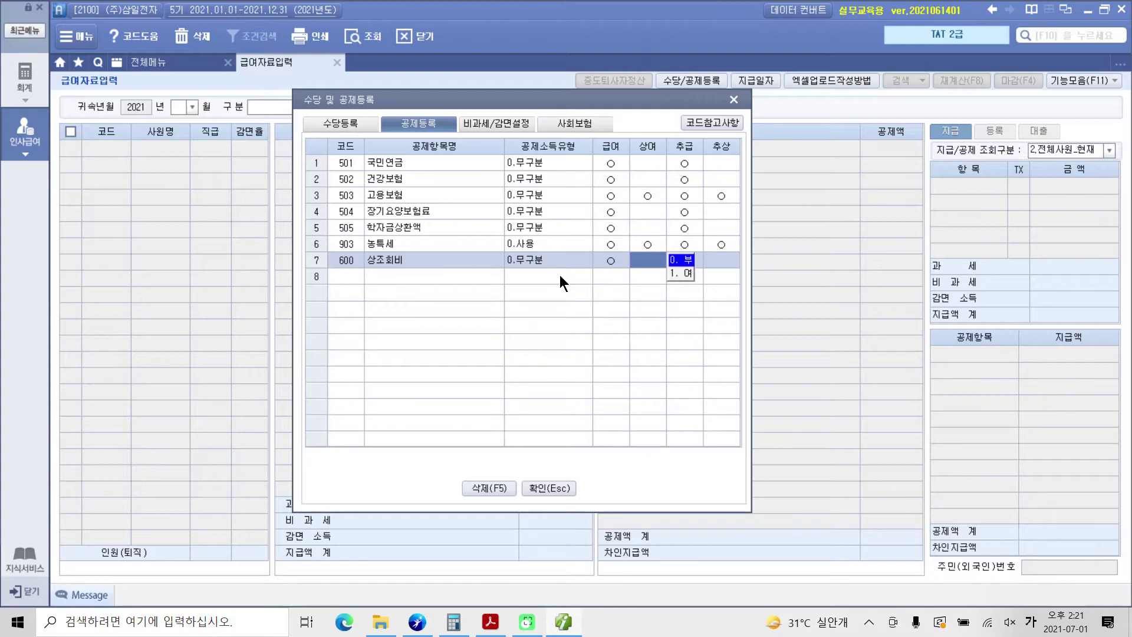
pyautogui.press('0')
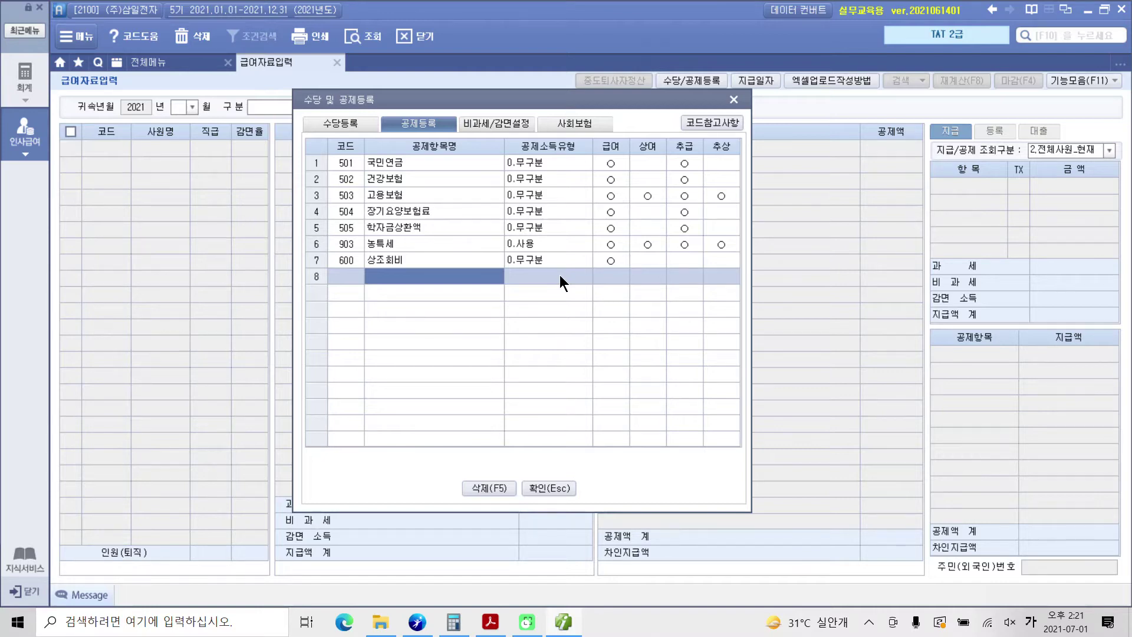
# Review the 상조회비 row and the allowance list, and close the allowance and deduction registration
pyautogui.click(605, 254)
pyautogui.click(537, 258)
pyautogui.click(413, 255)
pyautogui.click(412, 271)
pyautogui.click(412, 266)
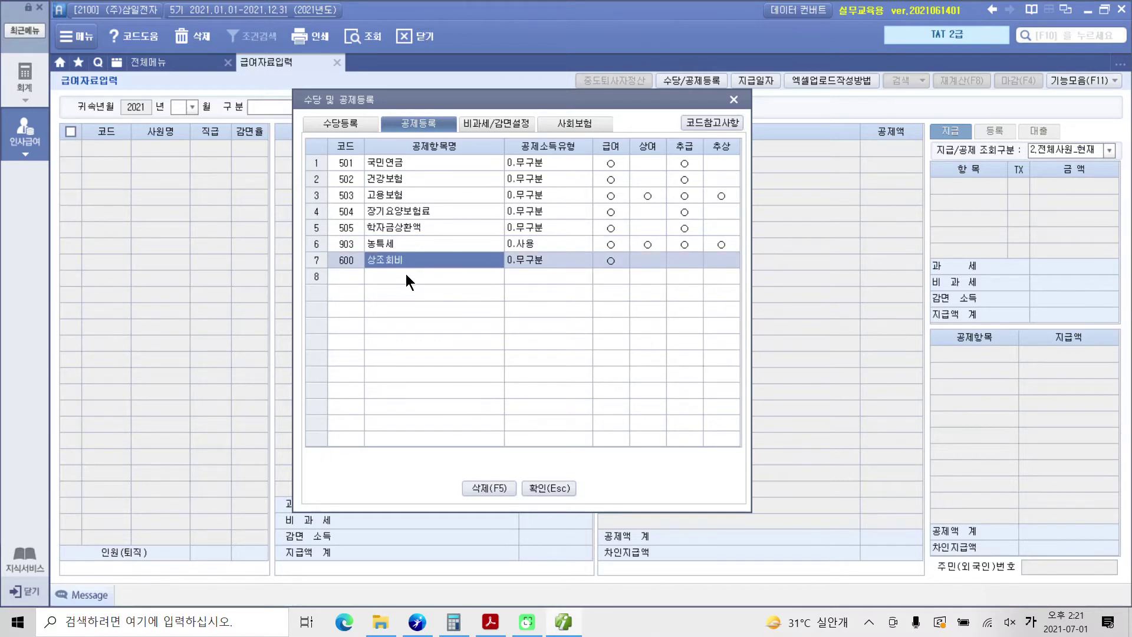
pyautogui.click(335, 122)
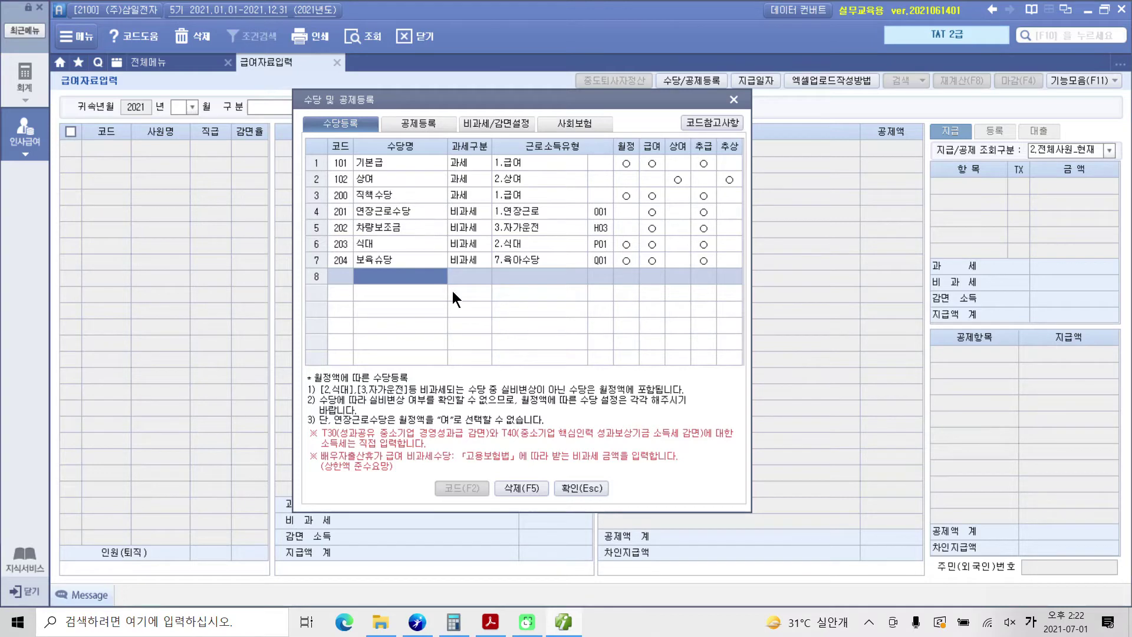
pyautogui.click(580, 490)
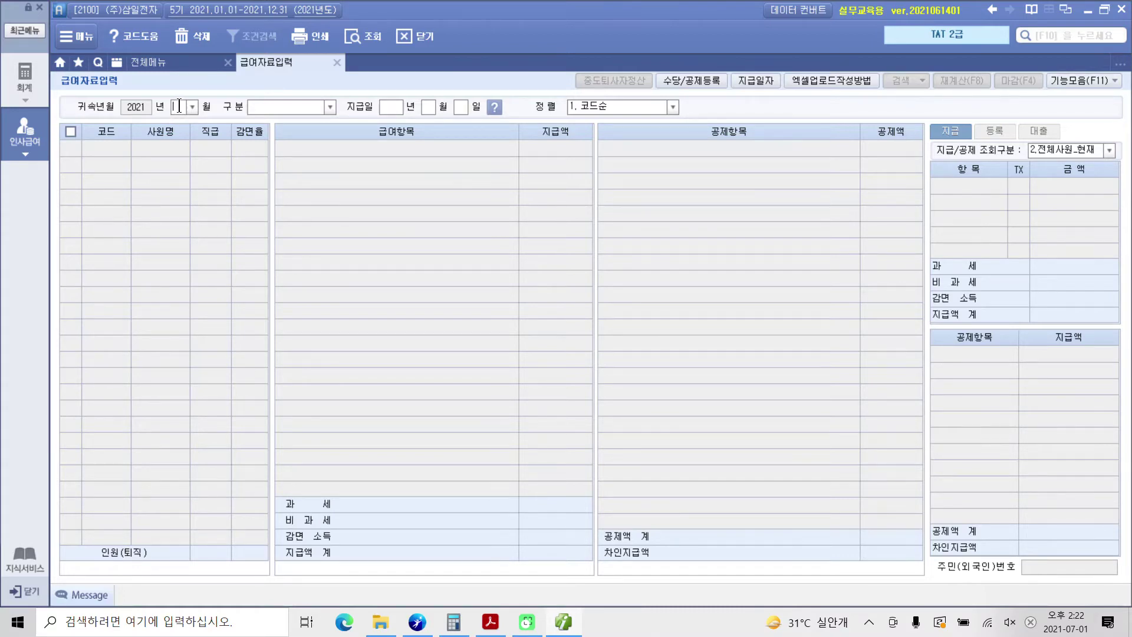
# Load the 2021 payroll for month 01 with the category 급여 and the payment date 2021-01-25
pyautogui.write('1')
pyautogui.press('Return')
pyautogui.click(330, 107)
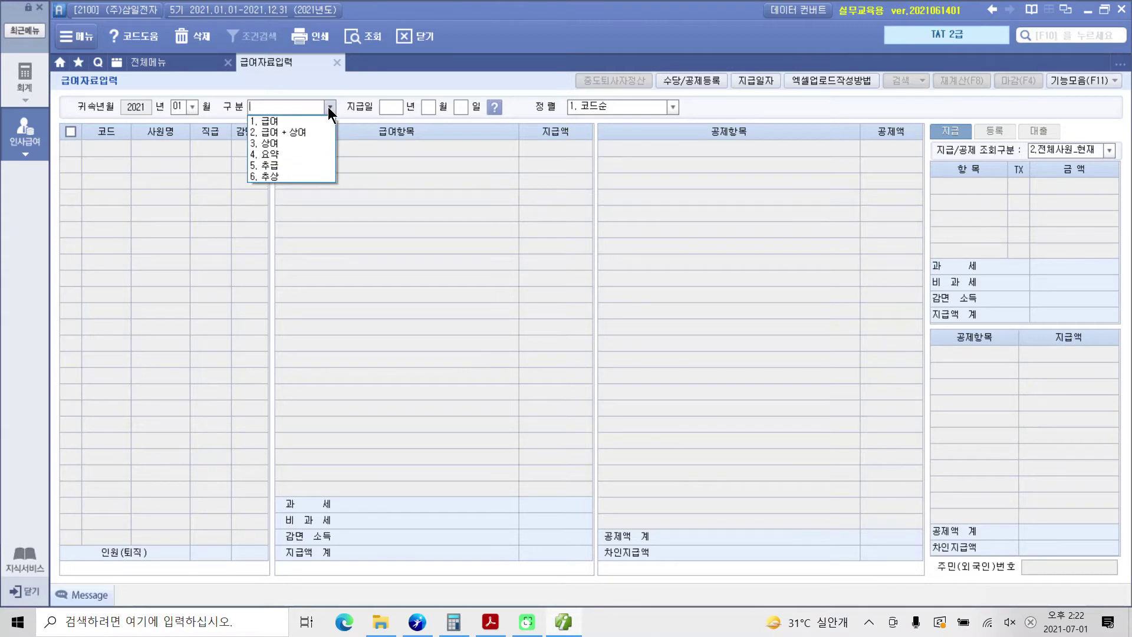
pyautogui.click(278, 124)
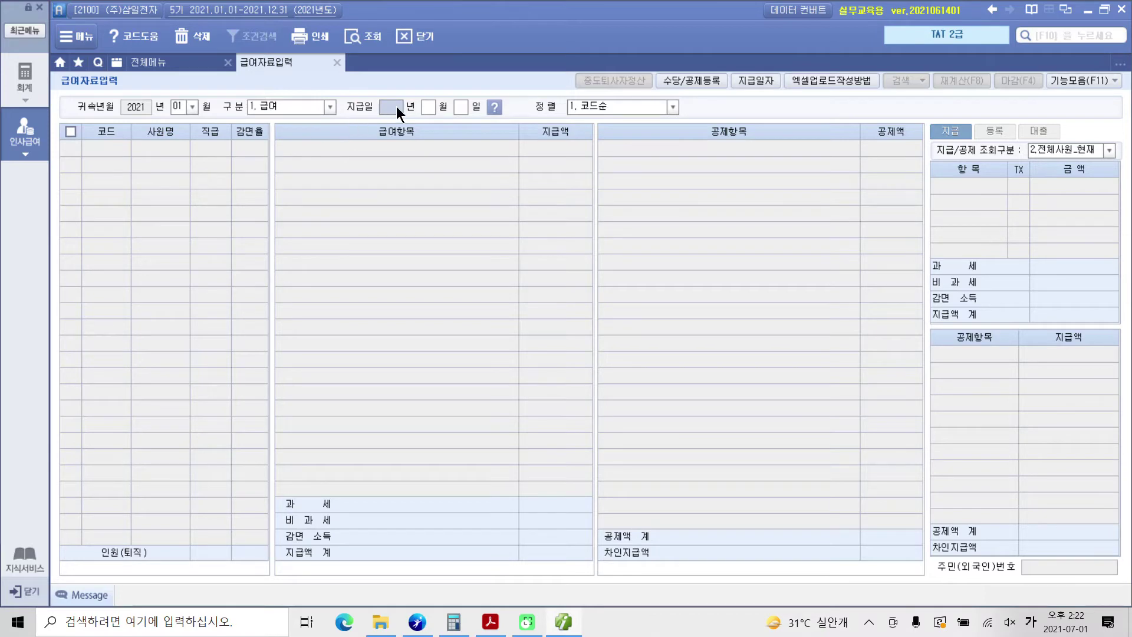
pyautogui.write('202101')
pyautogui.write('25')
pyautogui.press('Return')
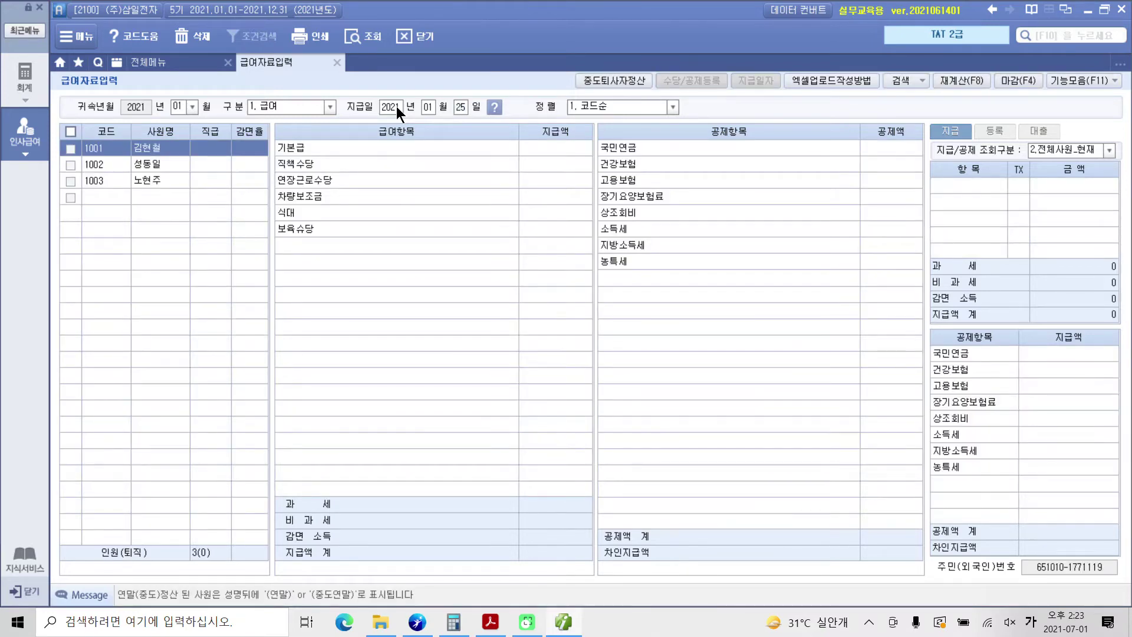
# Look through the payroll entries of the three listed employees
pyautogui.click(149, 163)
pyautogui.click(140, 175)
pyautogui.click(143, 147)
pyautogui.click(144, 165)
pyautogui.click(143, 175)
pyautogui.click(144, 165)
pyautogui.click(147, 148)
pyautogui.click(148, 165)
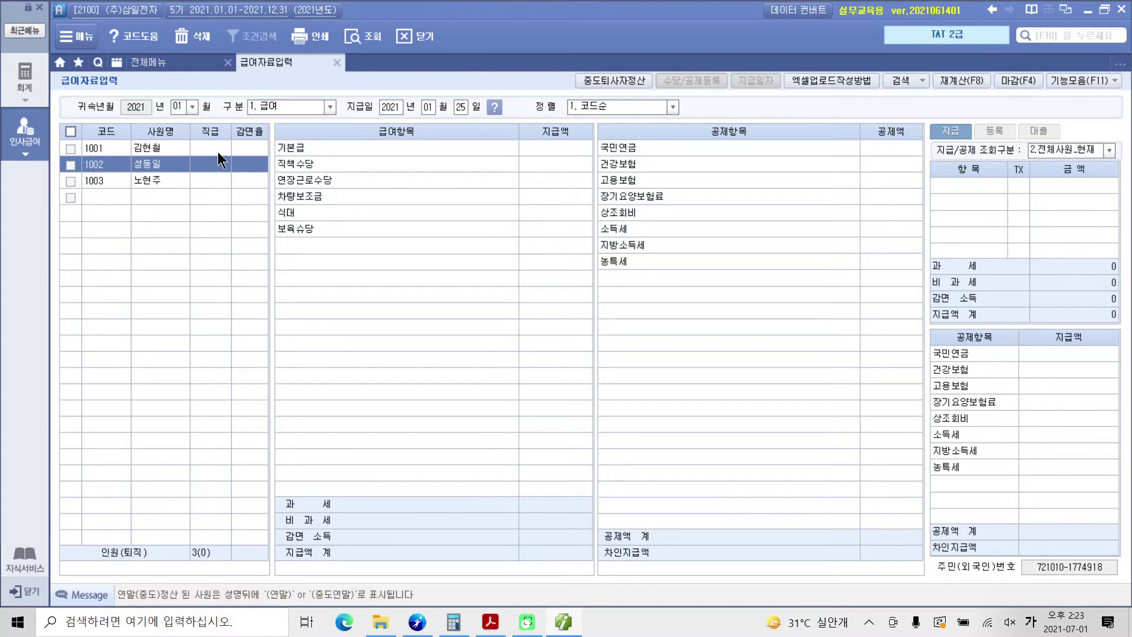
# Enter 4,500,000 as 기본급 and 500,000 as 직책수당 for the first employee
pyautogui.click(189, 146)
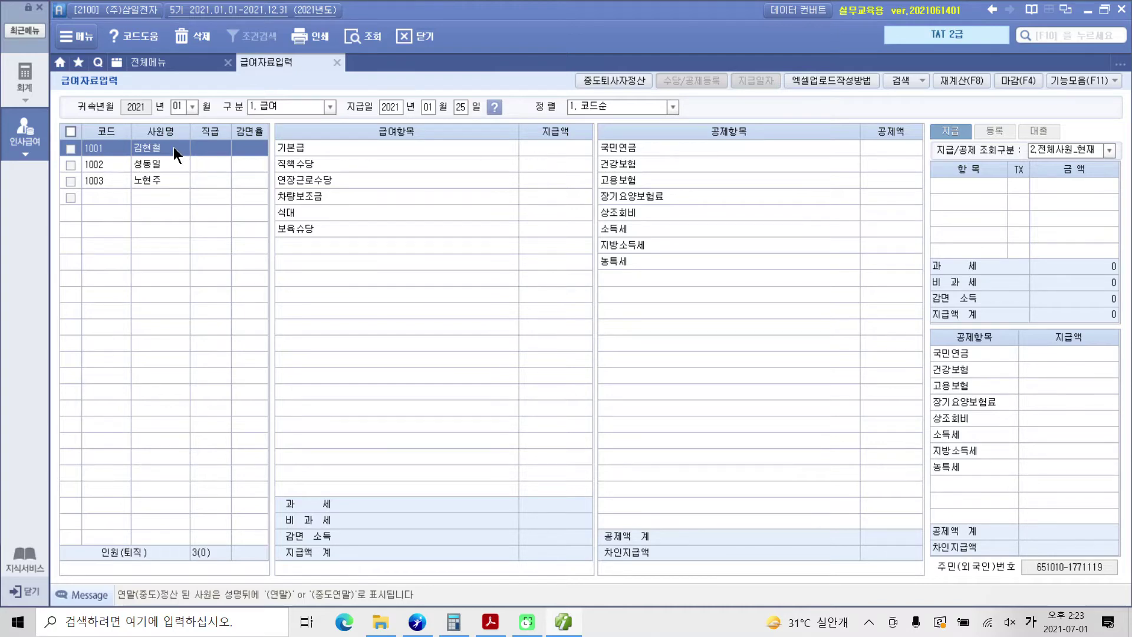
pyautogui.click(533, 151)
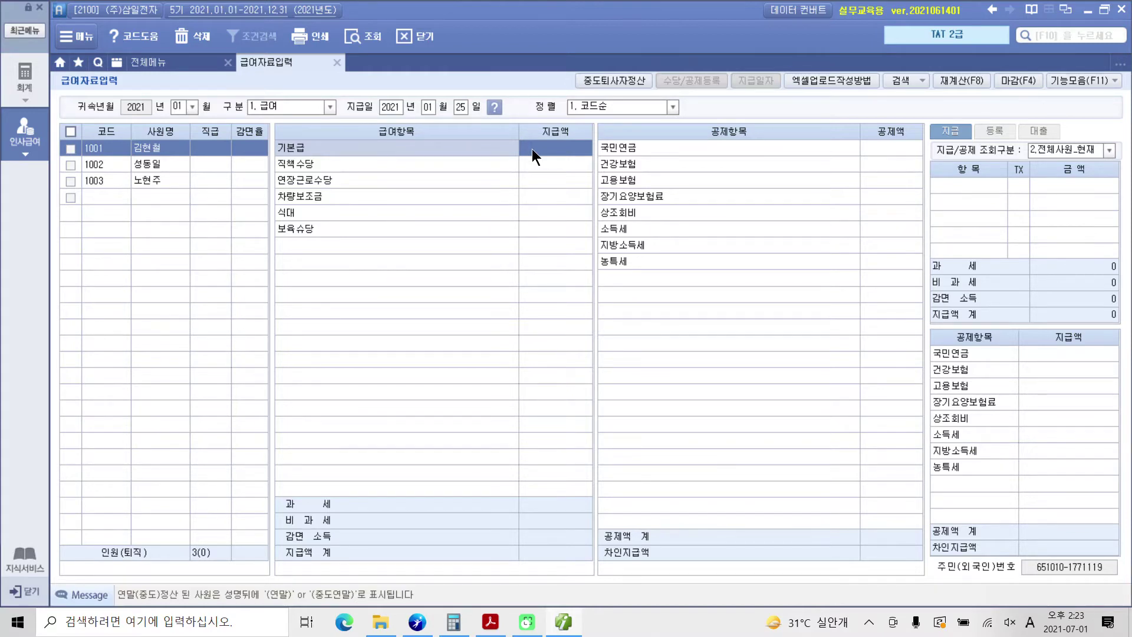
pyautogui.write('4,500,000')
pyautogui.press('Return')
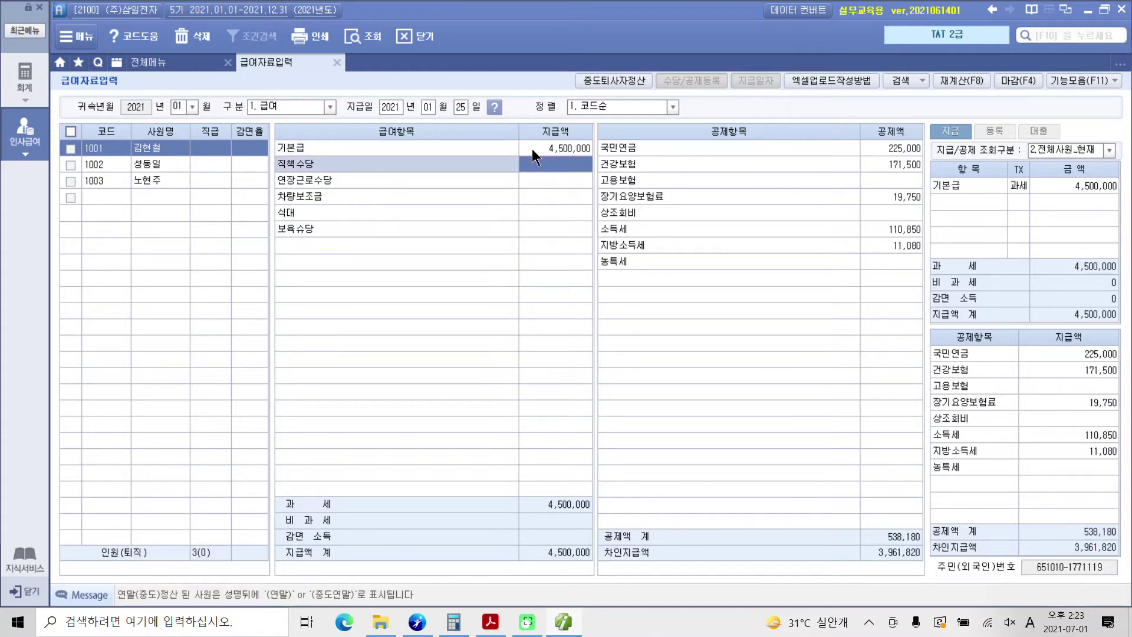
pyautogui.write('5000000')
pyautogui.press('Return')
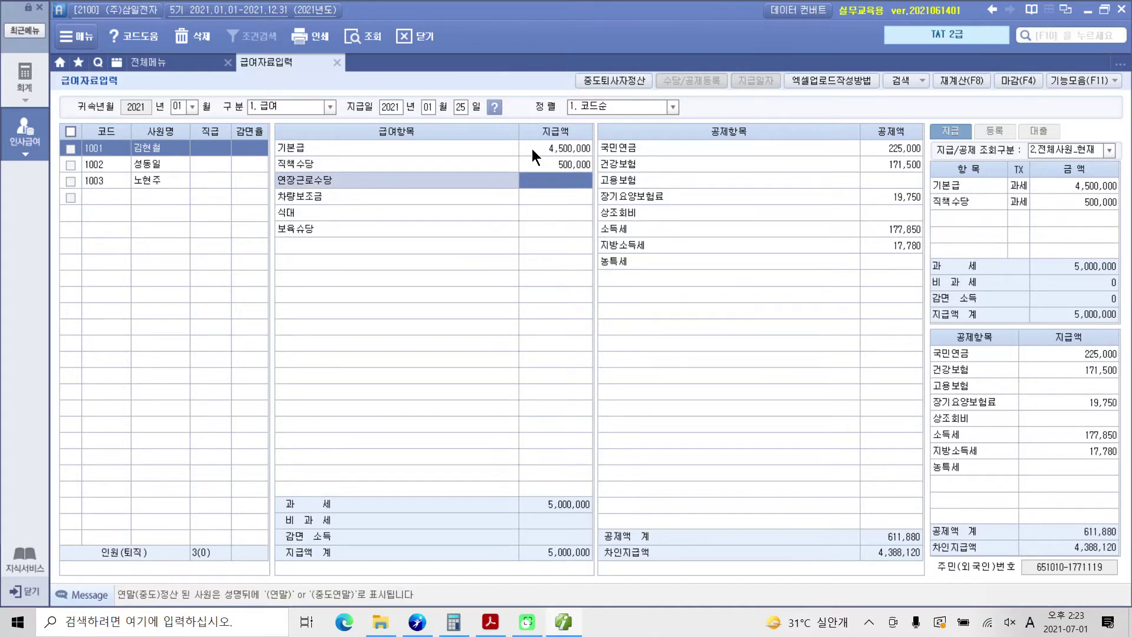
# Enter 20,000 as the first employee's 상조회비 deduction
pyautogui.click(766, 131)
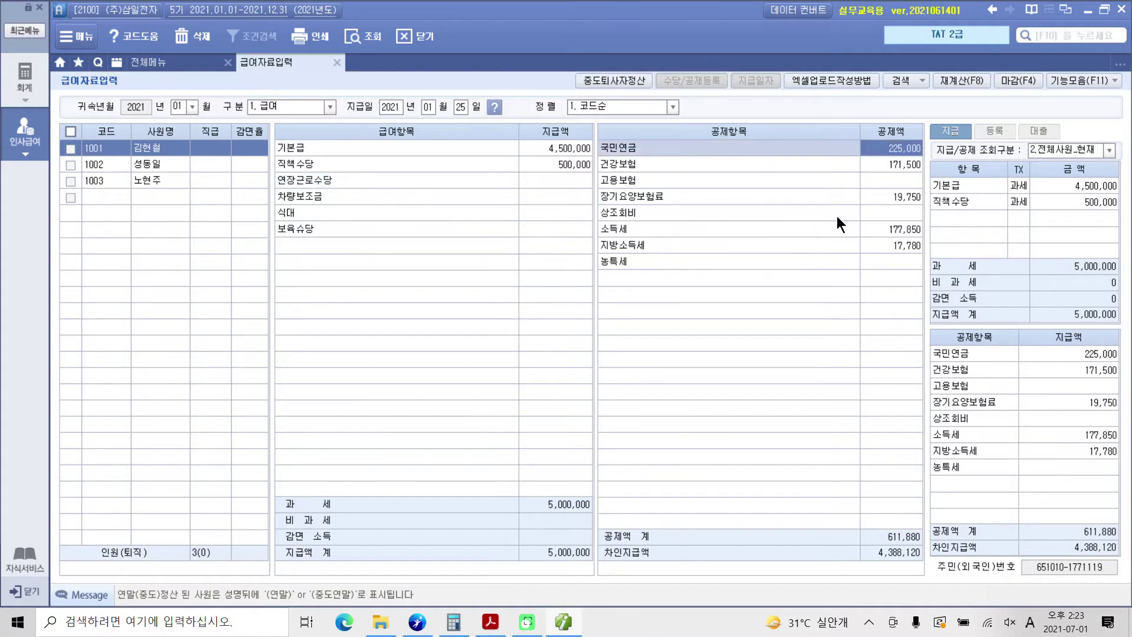
pyautogui.click(894, 212)
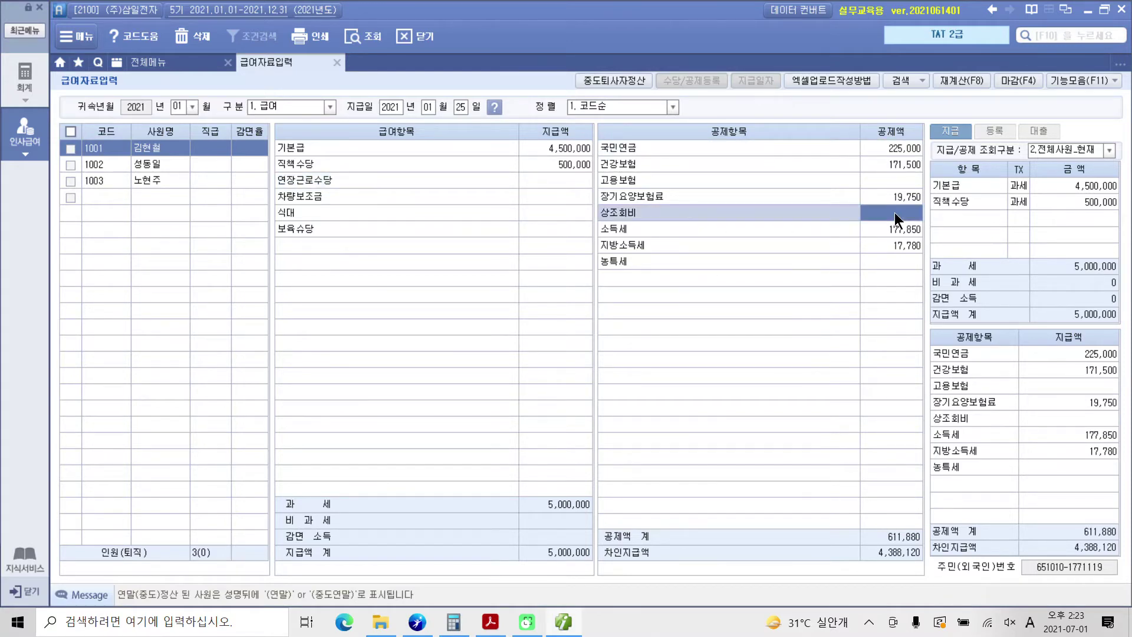
pyautogui.write('200000')
pyautogui.press('Return')
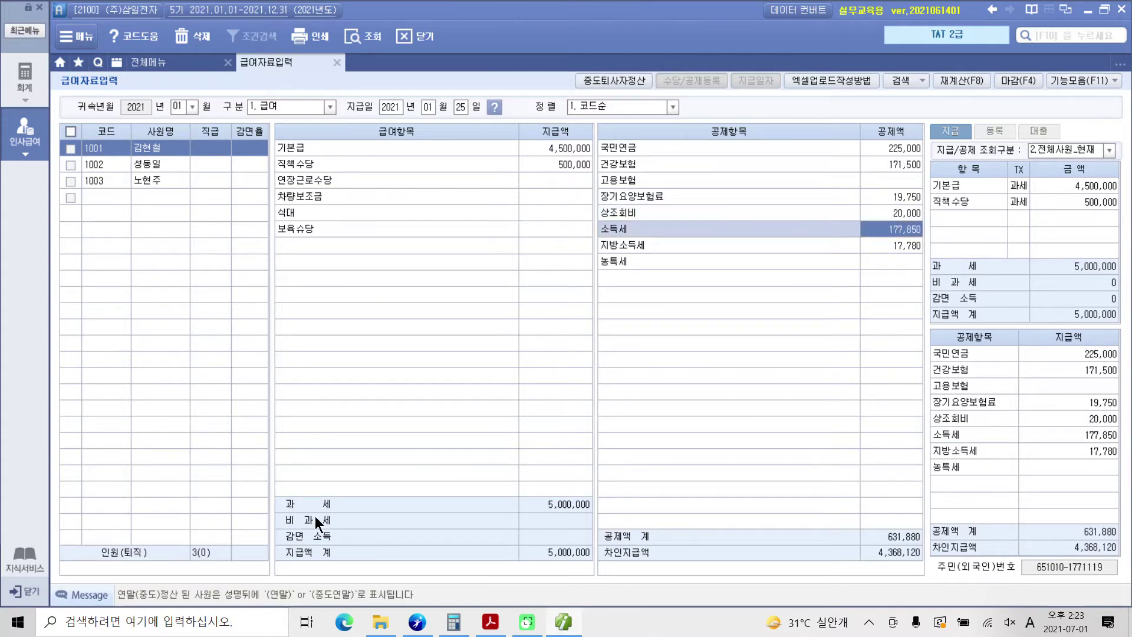
# Review the first employee's taxable pay, gross pay, total deductions and net pay, along with the summary for all employees
pyautogui.moveTo(260, 478)
pyautogui.mouseDown()
pyautogui.moveTo(546, 523)
pyautogui.moveTo(601, 516)
pyautogui.mouseUp()
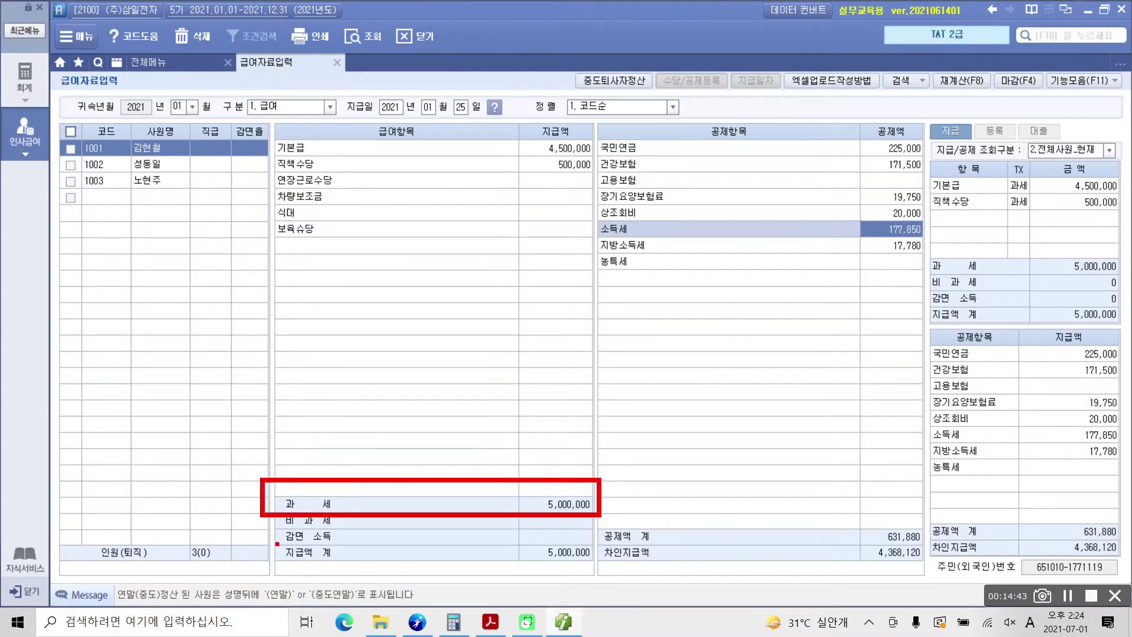
pyautogui.moveTo(269, 543); pyautogui.dragTo(594, 567)
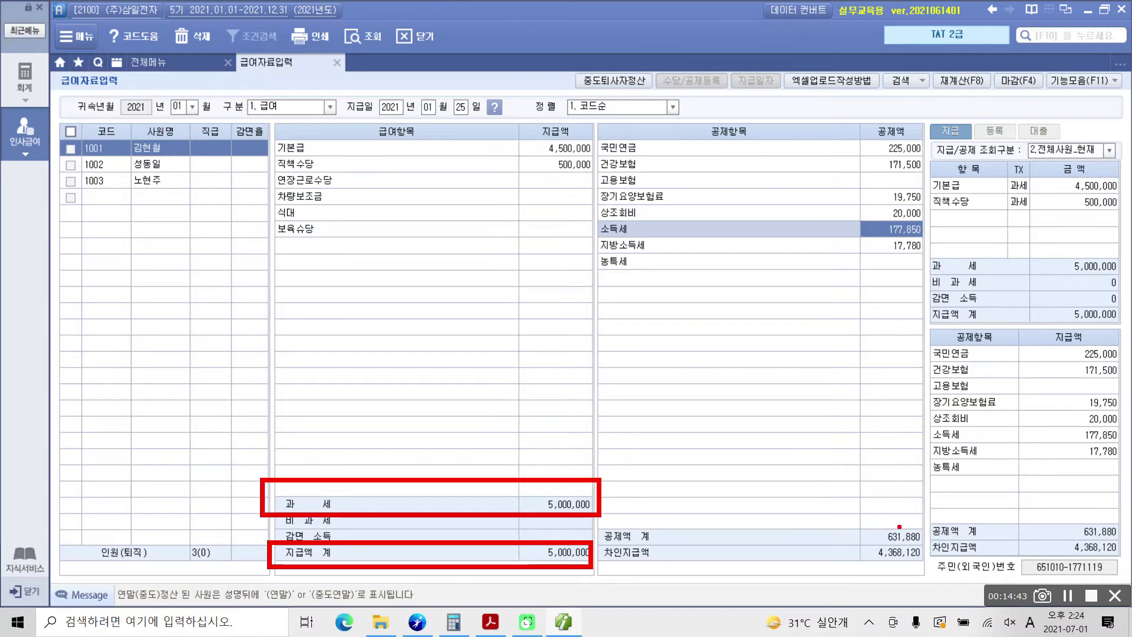
pyautogui.moveTo(900, 527)
pyautogui.mouseDown()
pyautogui.moveTo(875, 524)
pyautogui.moveTo(890, 546)
pyautogui.moveTo(937, 539)
pyautogui.moveTo(898, 519)
pyautogui.mouseUp()
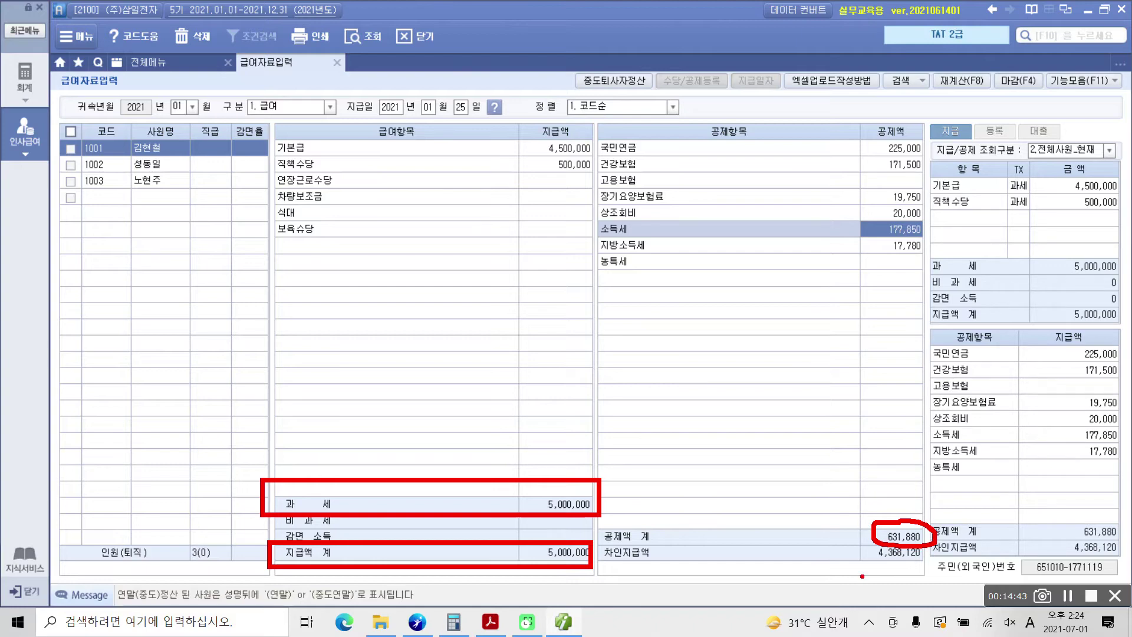
pyautogui.moveTo(828, 571)
pyautogui.mouseDown()
pyautogui.moveTo(884, 557)
pyautogui.moveTo(873, 565)
pyautogui.mouseUp()
pyautogui.moveTo(230, 458)
pyautogui.mouseDown()
pyautogui.moveTo(836, 544)
pyautogui.moveTo(925, 572)
pyautogui.mouseUp()
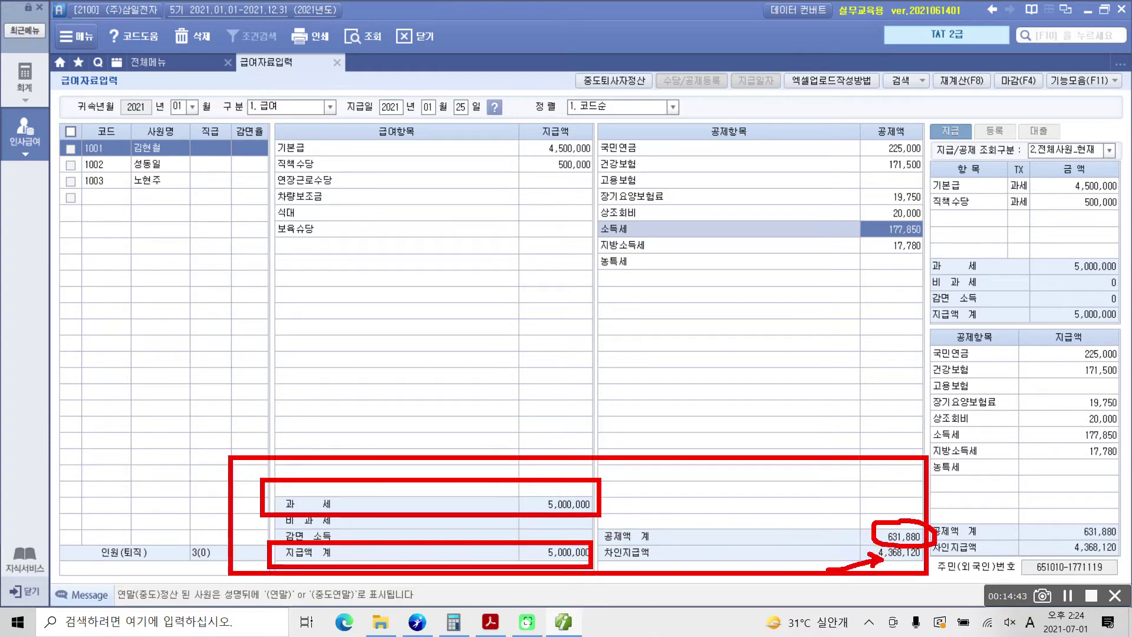
pyautogui.press('Escape')
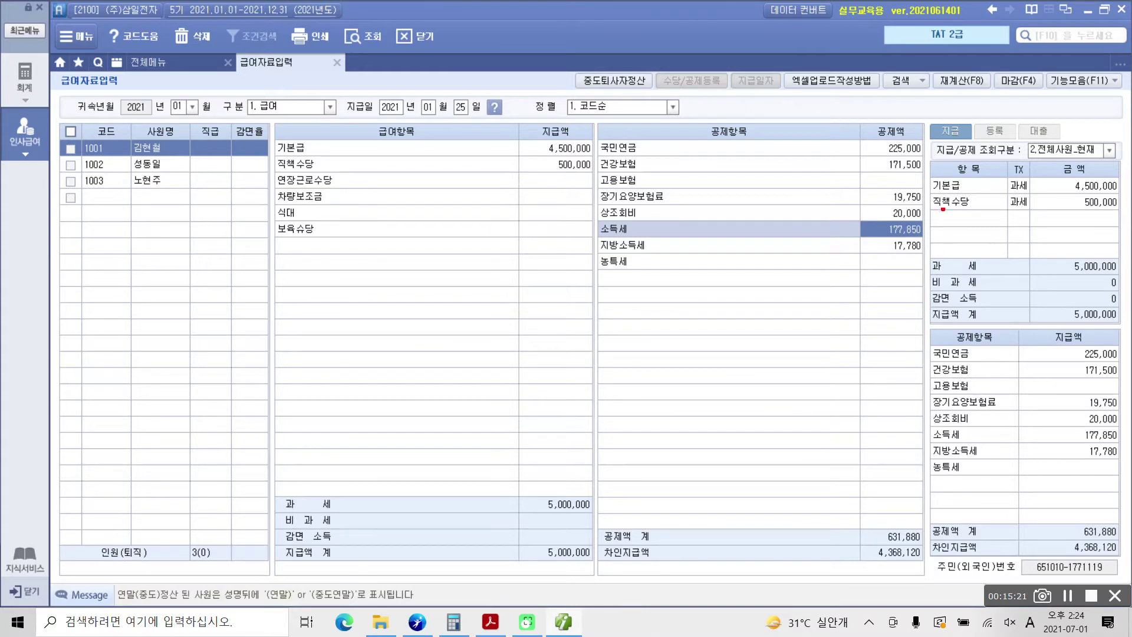
pyautogui.moveTo(930, 113)
pyautogui.mouseDown()
pyautogui.moveTo(1102, 501)
pyautogui.moveTo(1120, 578)
pyautogui.moveTo(1125, 561)
pyautogui.mouseUp()
pyautogui.press('Escape')
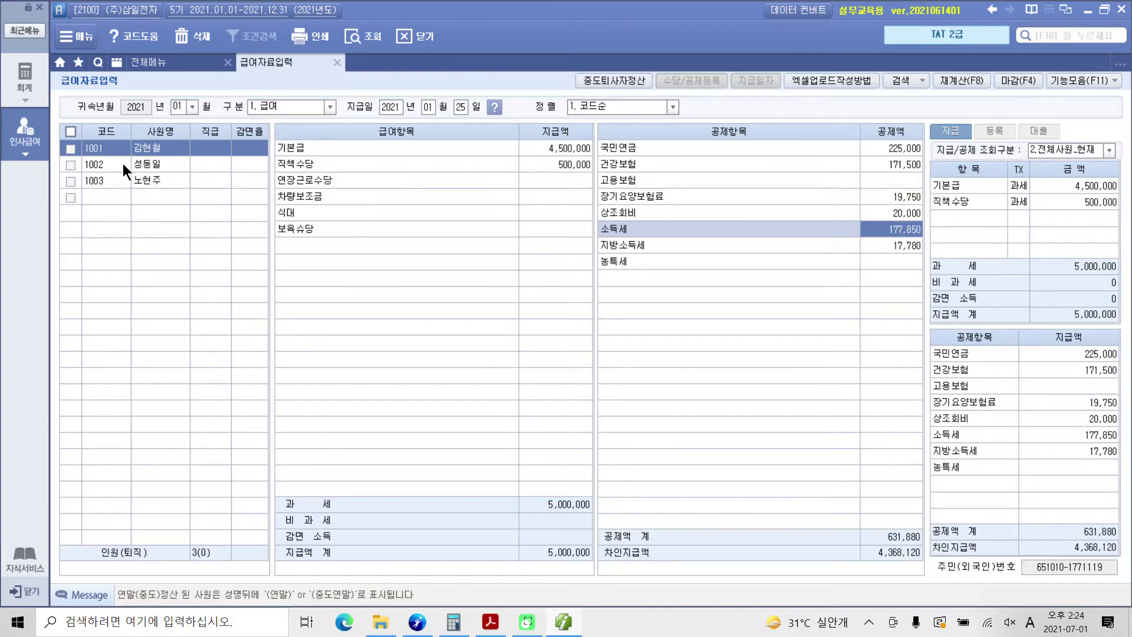
# Enter 3,300,000 as 기본급 and 300,000 as 직책수당 for employee 1002
pyautogui.click(138, 162)
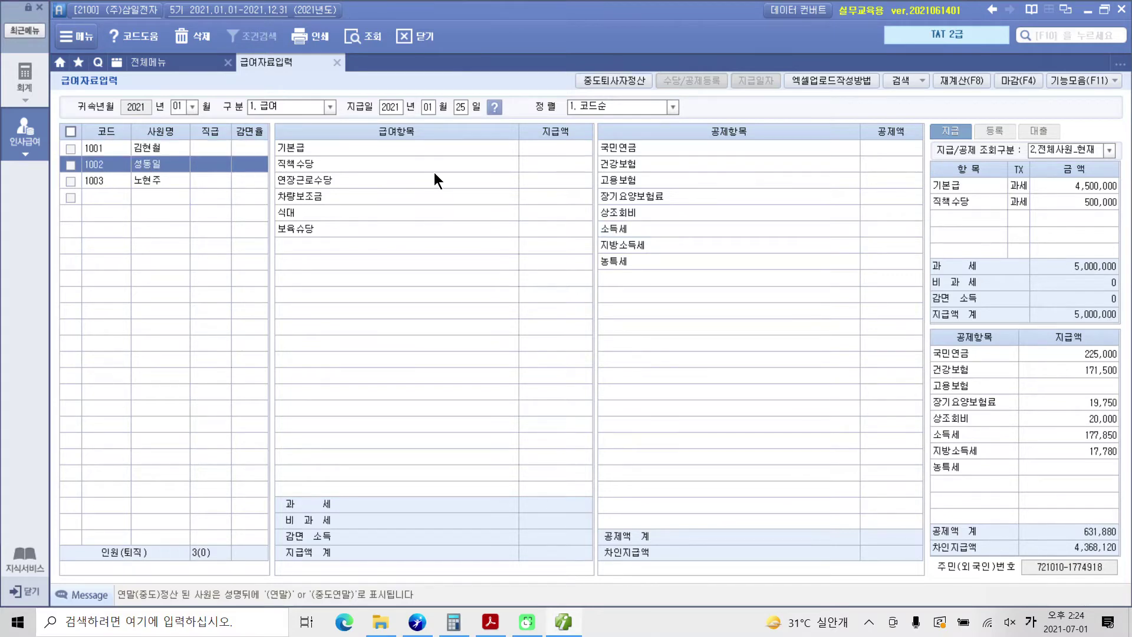
pyautogui.click(538, 149)
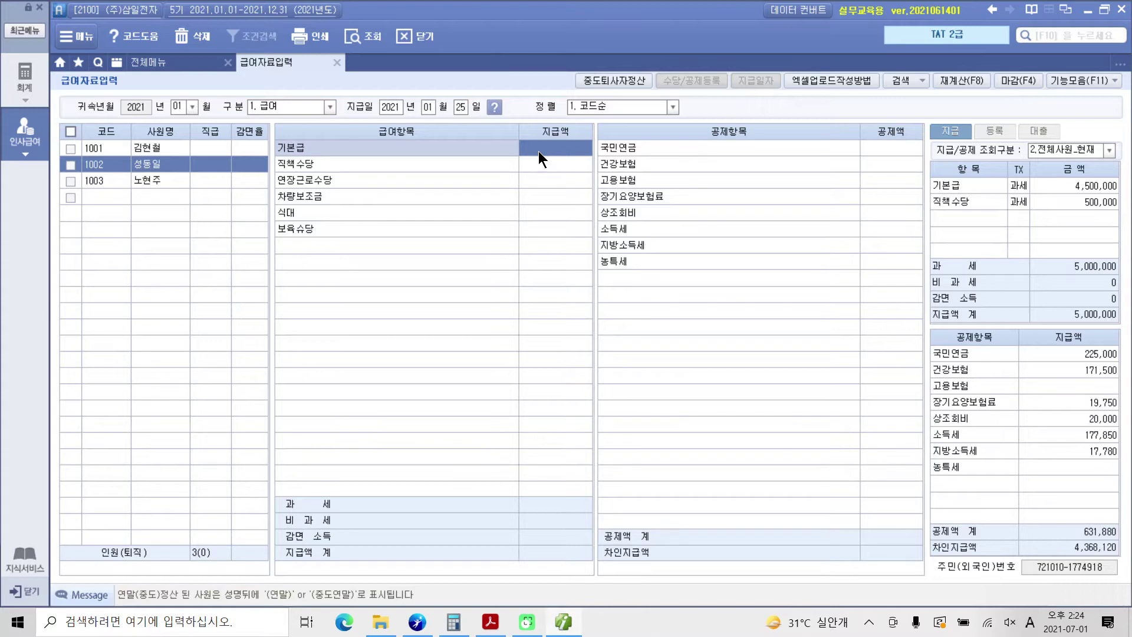
pyautogui.write('3300000')
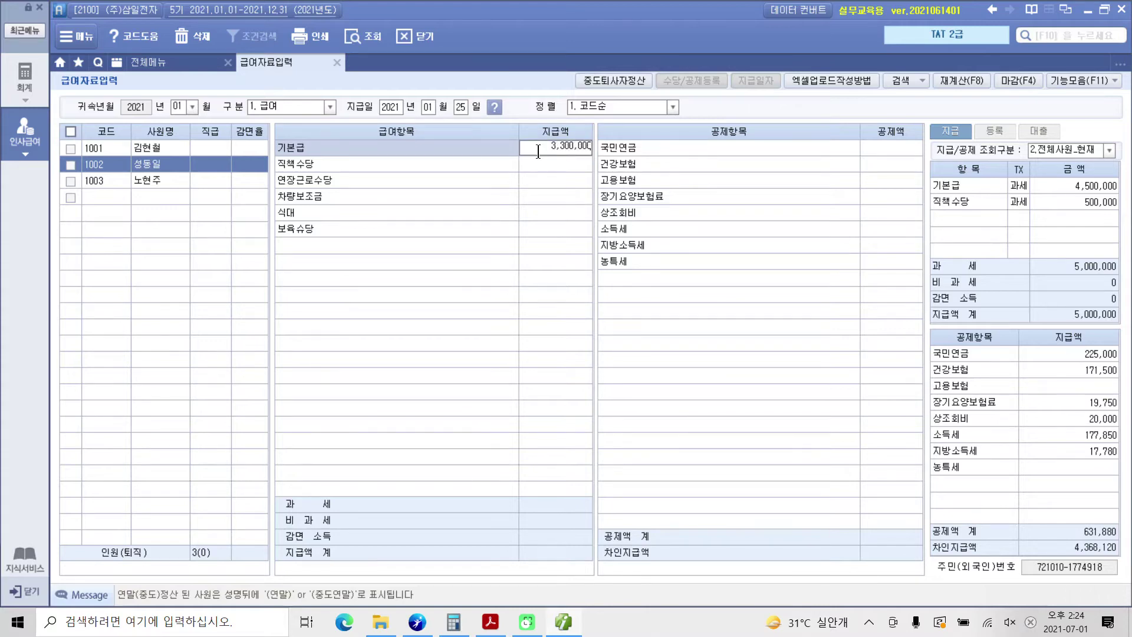
pyautogui.press('Return')
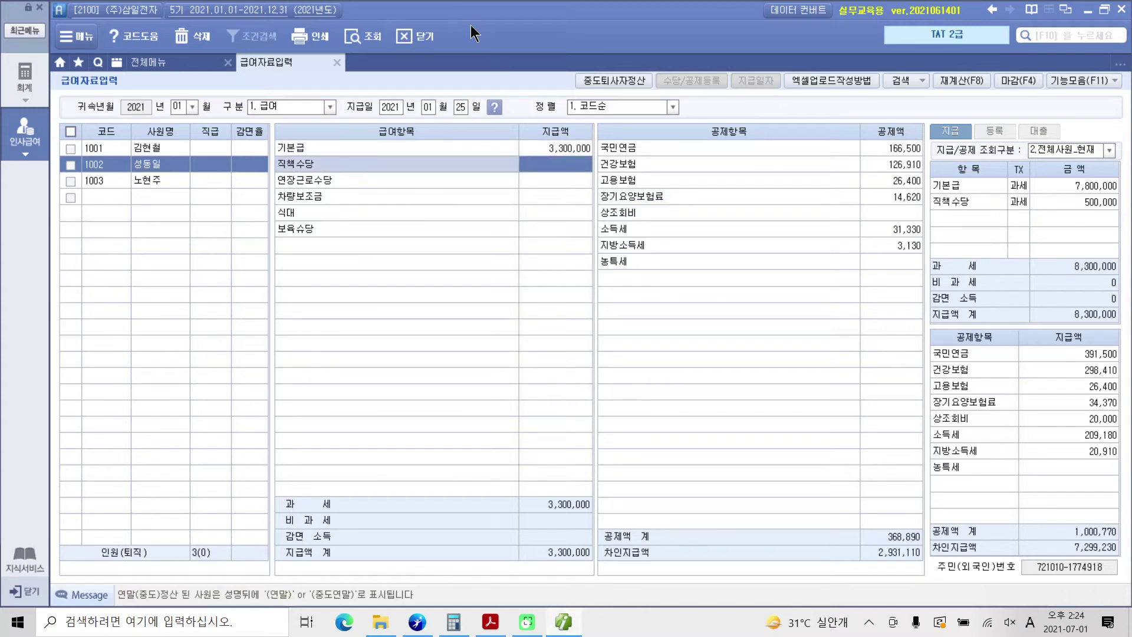
pyautogui.write('3000000')
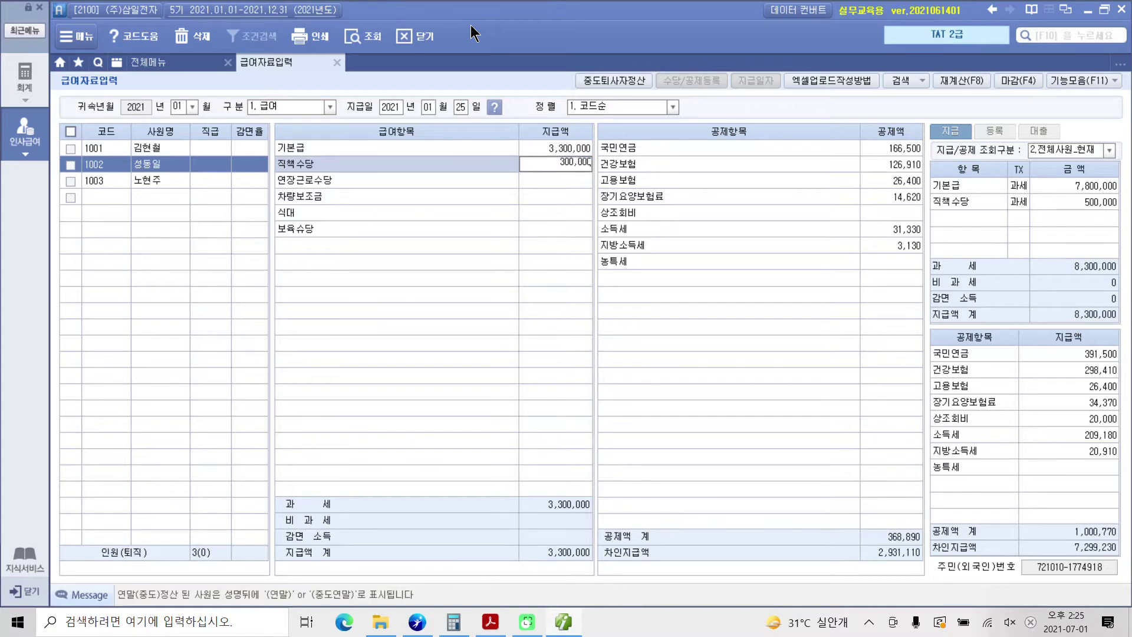
pyautogui.press('Return')
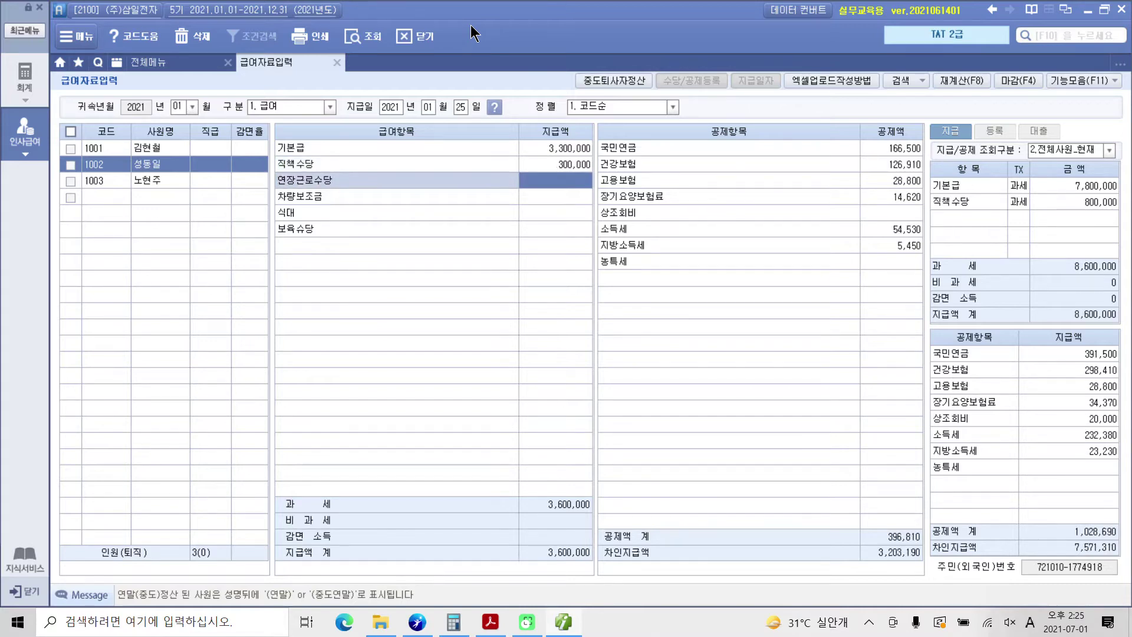
# Enter 300,000 as 차량보조금 and 100,000 as 식대 for employee 1002, leaving 연장근로수당 empty
pyautogui.press('Return')
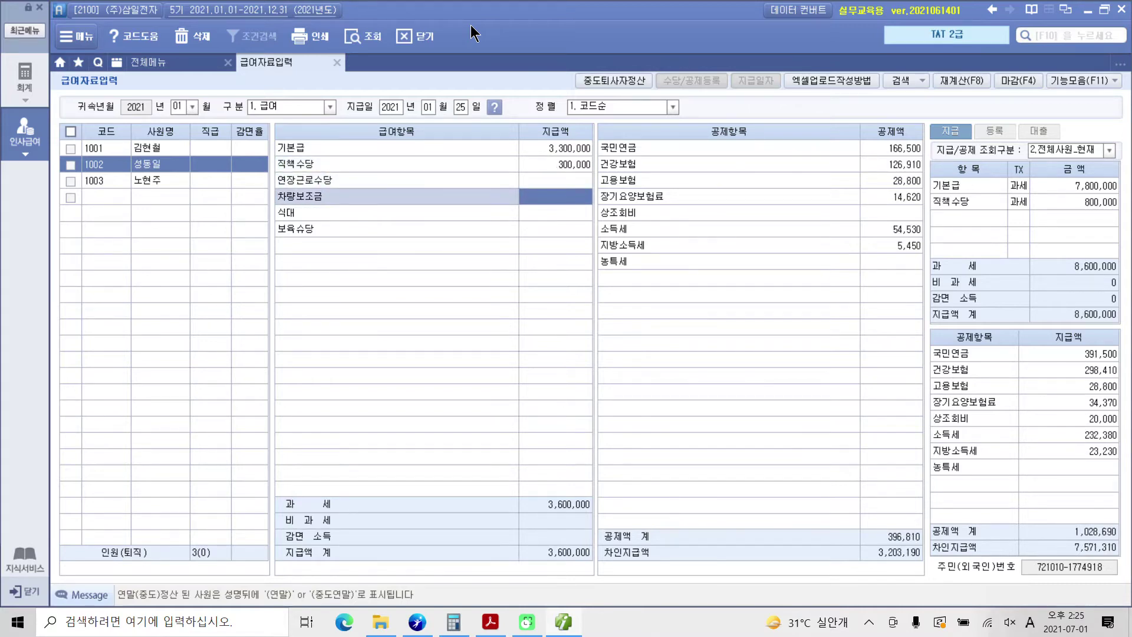
pyautogui.write('3000000')
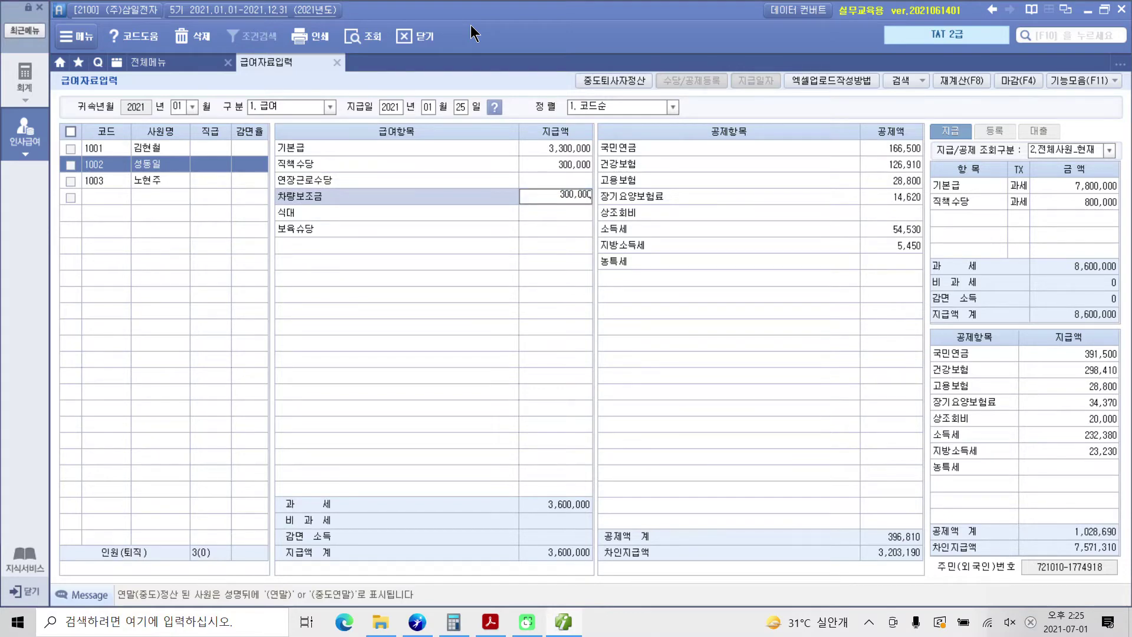
pyautogui.press('Return')
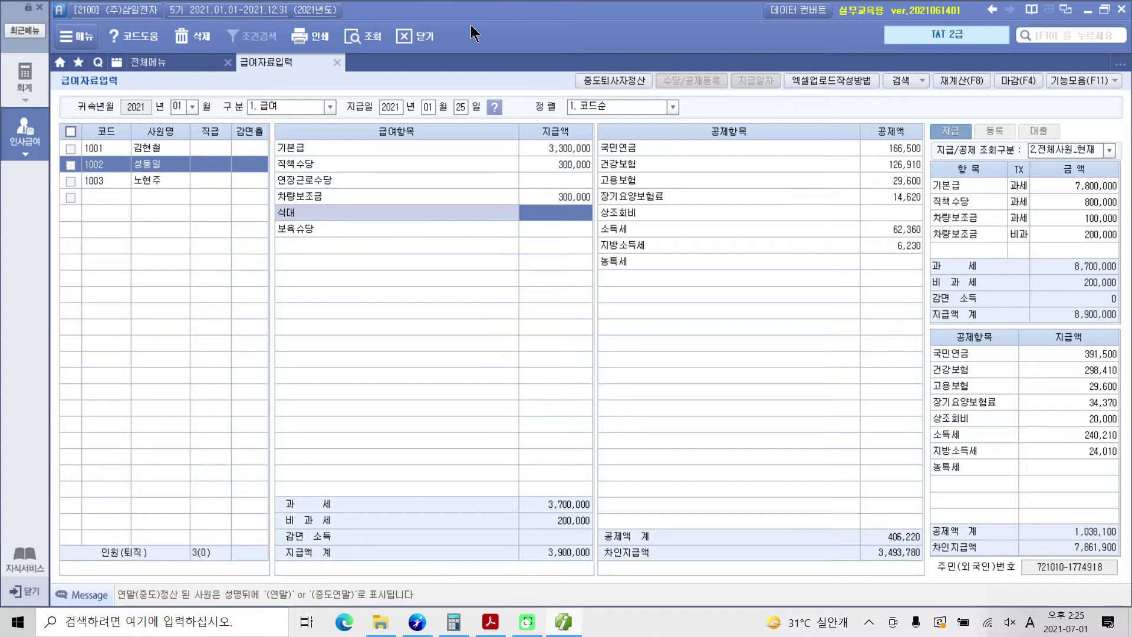
pyautogui.write('1000000')
pyautogui.press('Return')
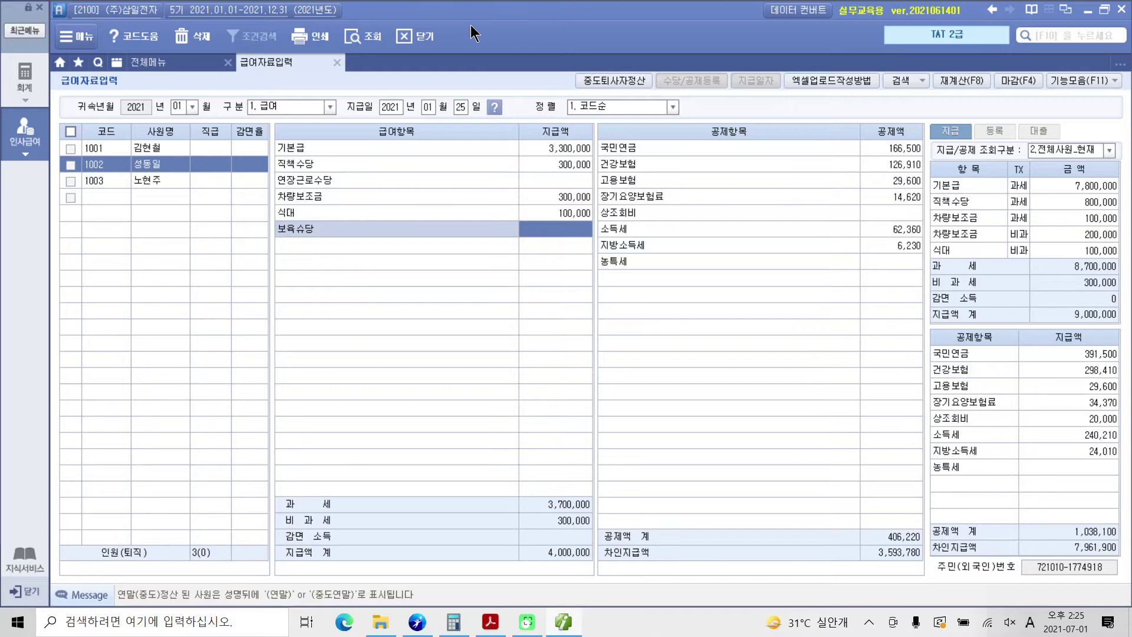
# Enter 10,000 as employee 1002's 상조회비 deduction
pyautogui.click(886, 211)
pyautogui.write('10000000')
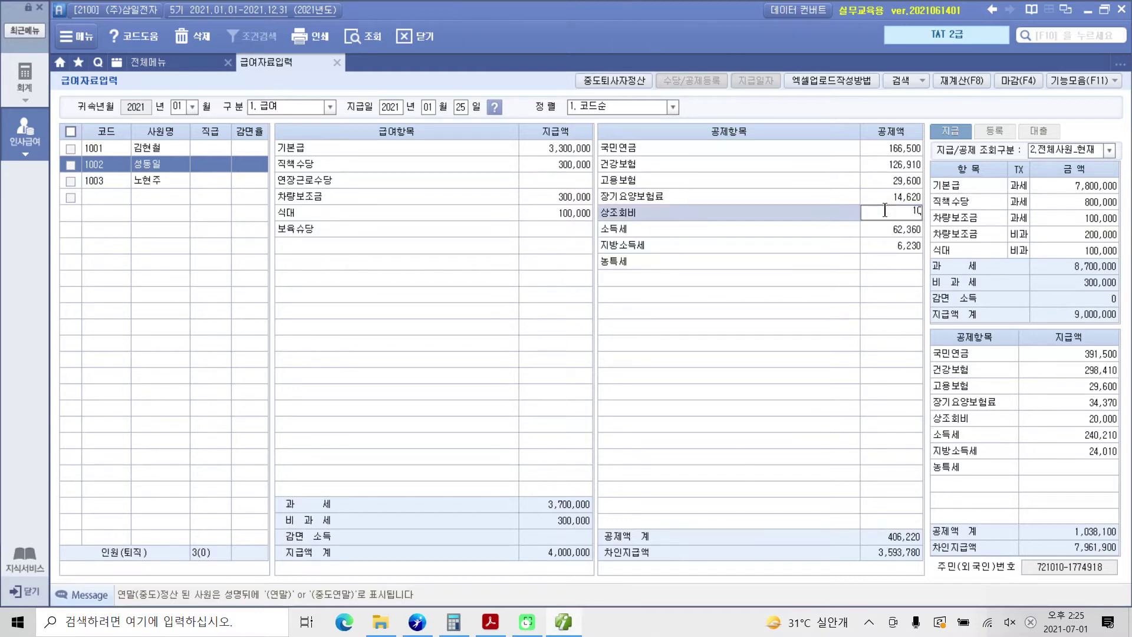
pyautogui.press('BackSpace')
pyautogui.press('BackSpace')
pyautogui.press('BackSpace')
pyautogui.press('Return')
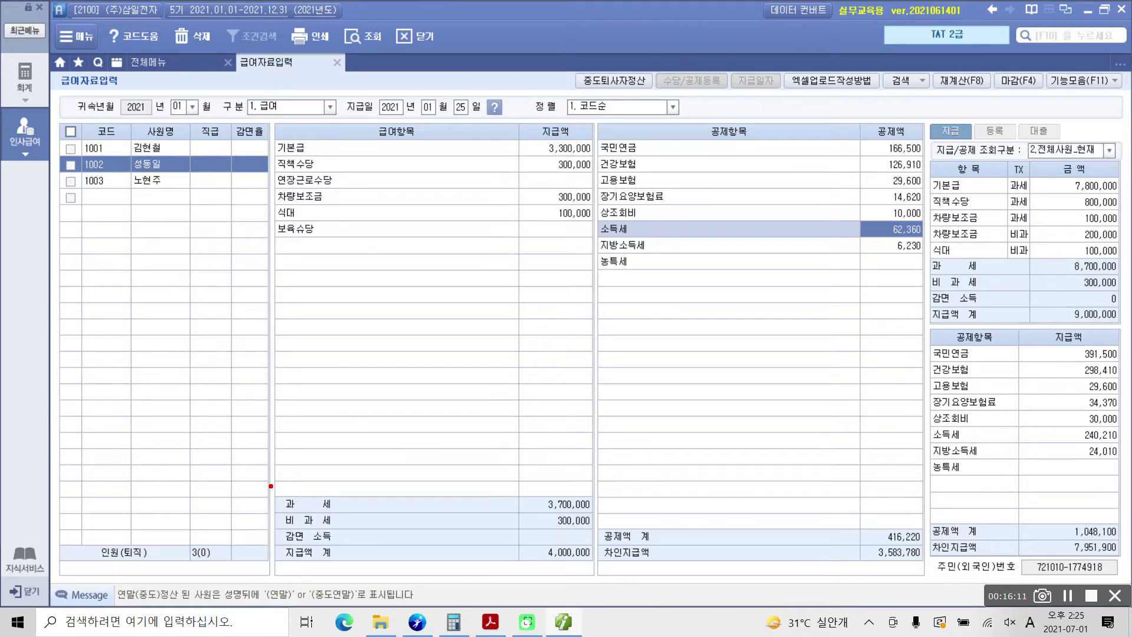
# Check employee 1002's taxable and non-taxable totals against the 차량보조금 and 식대 amounts, and review the summary for all employees
pyautogui.moveTo(519, 494)
pyautogui.mouseDown()
pyautogui.moveTo(538, 492)
pyautogui.moveTo(526, 520)
pyautogui.moveTo(537, 511)
pyautogui.mouseUp()
pyautogui.moveTo(1046, 159)
pyautogui.mouseDown()
pyautogui.moveTo(973, 153)
pyautogui.moveTo(929, 193)
pyautogui.moveTo(918, 368)
pyautogui.moveTo(969, 515)
pyautogui.moveTo(1088, 524)
pyautogui.mouseUp()
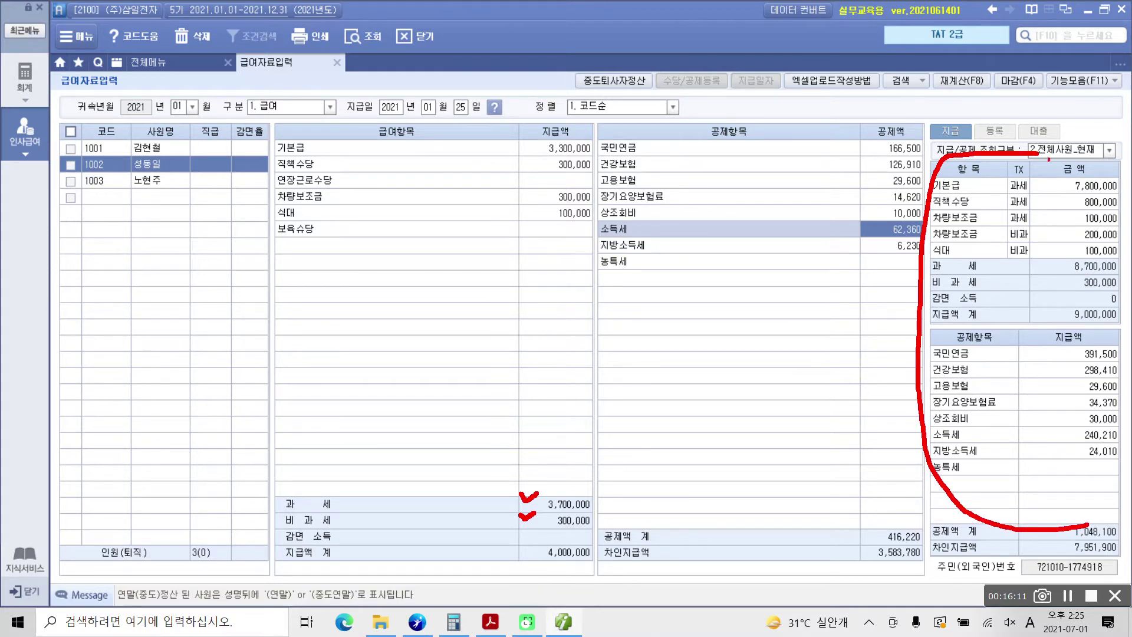
pyautogui.moveTo(1040, 157)
pyautogui.mouseDown()
pyautogui.moveTo(1114, 171)
pyautogui.moveTo(1125, 203)
pyautogui.moveTo(1129, 383)
pyautogui.moveTo(1106, 519)
pyautogui.moveTo(1087, 526)
pyautogui.mouseUp()
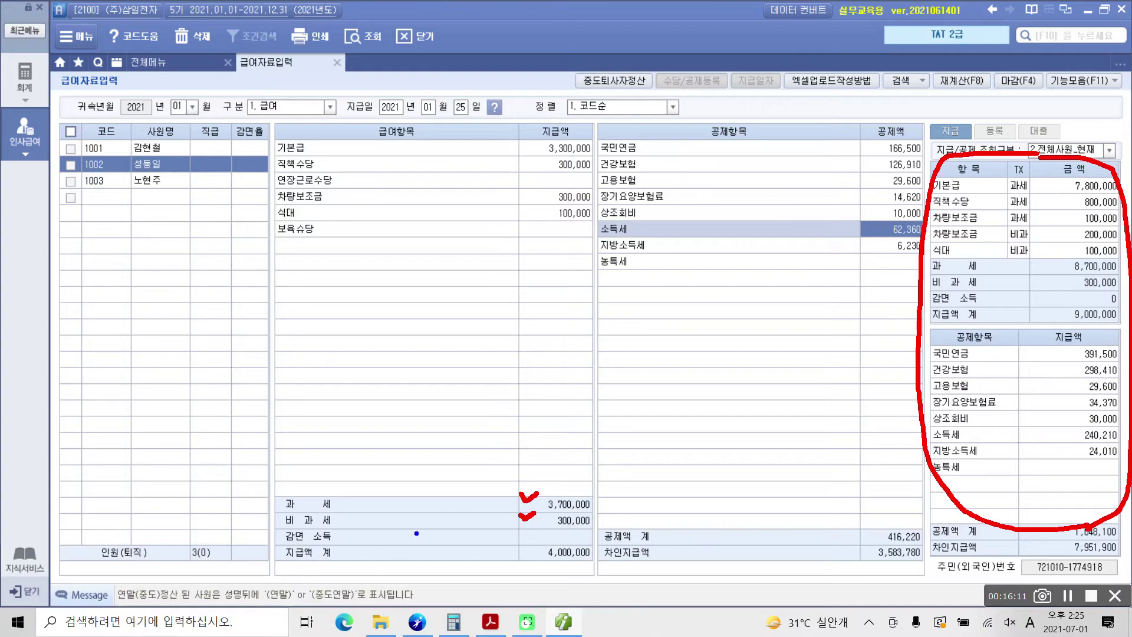
pyautogui.moveTo(505, 528); pyautogui.dragTo(595, 528)
pyautogui.moveTo(529, 190)
pyautogui.mouseDown()
pyautogui.moveTo(535, 199)
pyautogui.moveTo(543, 187)
pyautogui.mouseUp()
pyautogui.moveTo(464, 190)
pyautogui.mouseDown()
pyautogui.moveTo(480, 191)
pyautogui.moveTo(464, 202)
pyautogui.moveTo(478, 199)
pyautogui.mouseUp()
pyautogui.moveTo(526, 207)
pyautogui.mouseDown()
pyautogui.moveTo(533, 219)
pyautogui.moveTo(542, 205)
pyautogui.mouseUp()
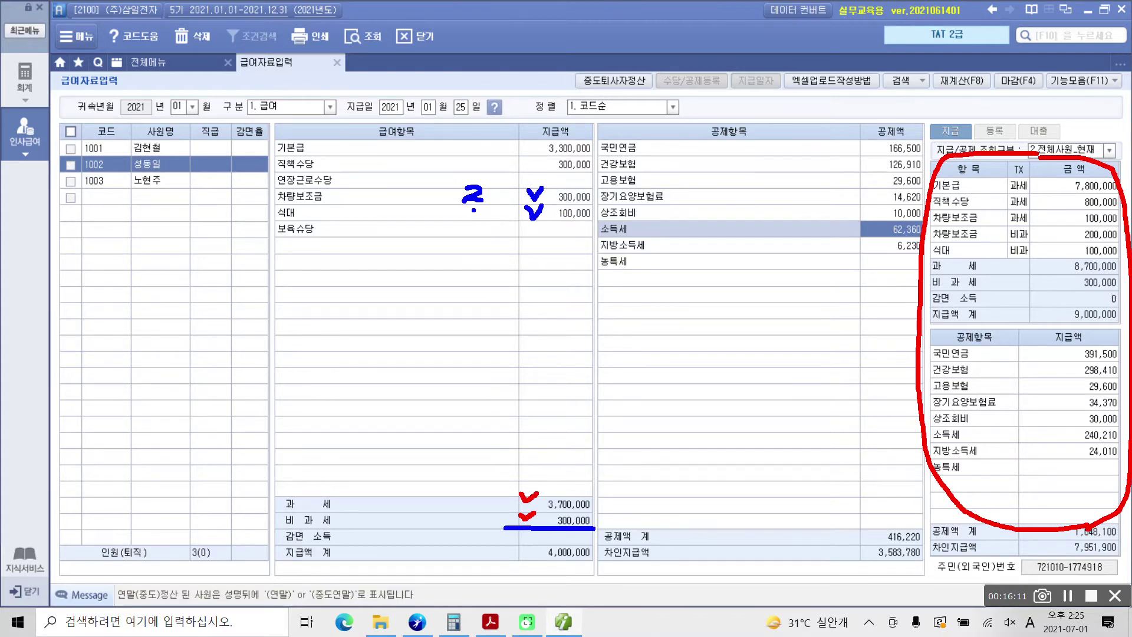
pyautogui.moveTo(474, 210); pyautogui.dragTo(472, 222)
pyautogui.press('Escape')
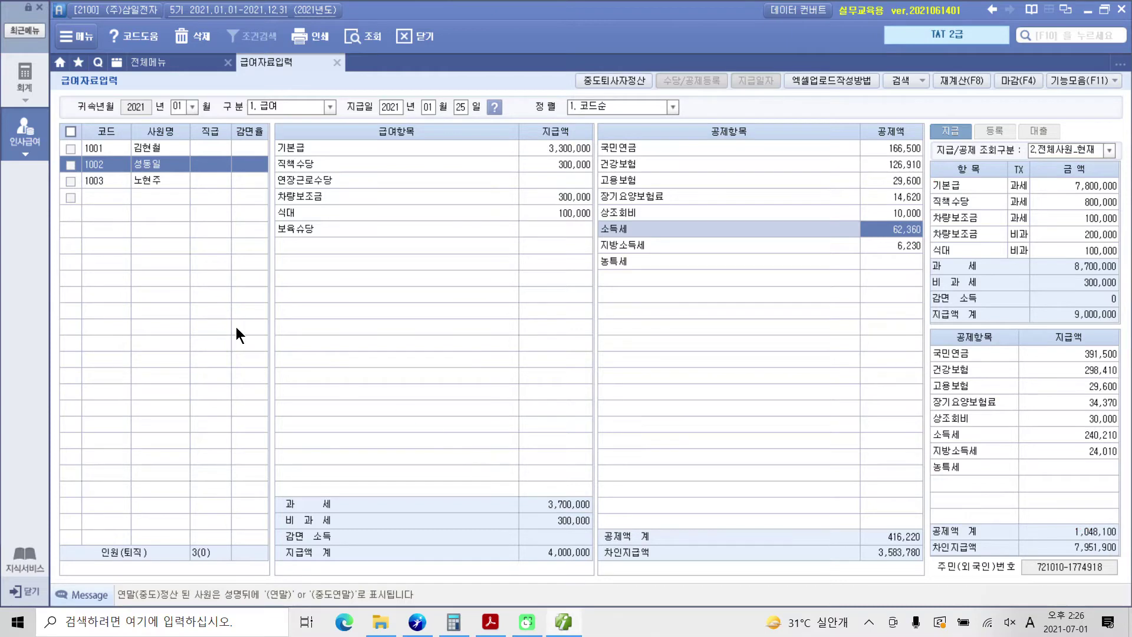
# Enter 2,700,000 as 기본급 and 200,000 as 직책수당 for employee 1003
pyautogui.click(166, 181)
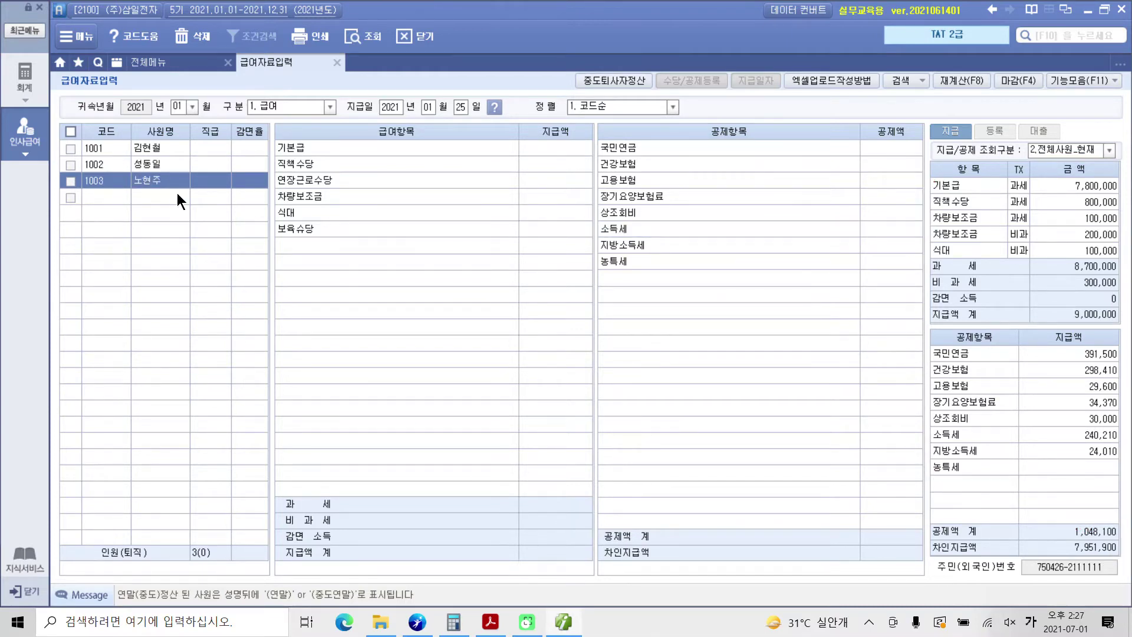
pyautogui.click(543, 143)
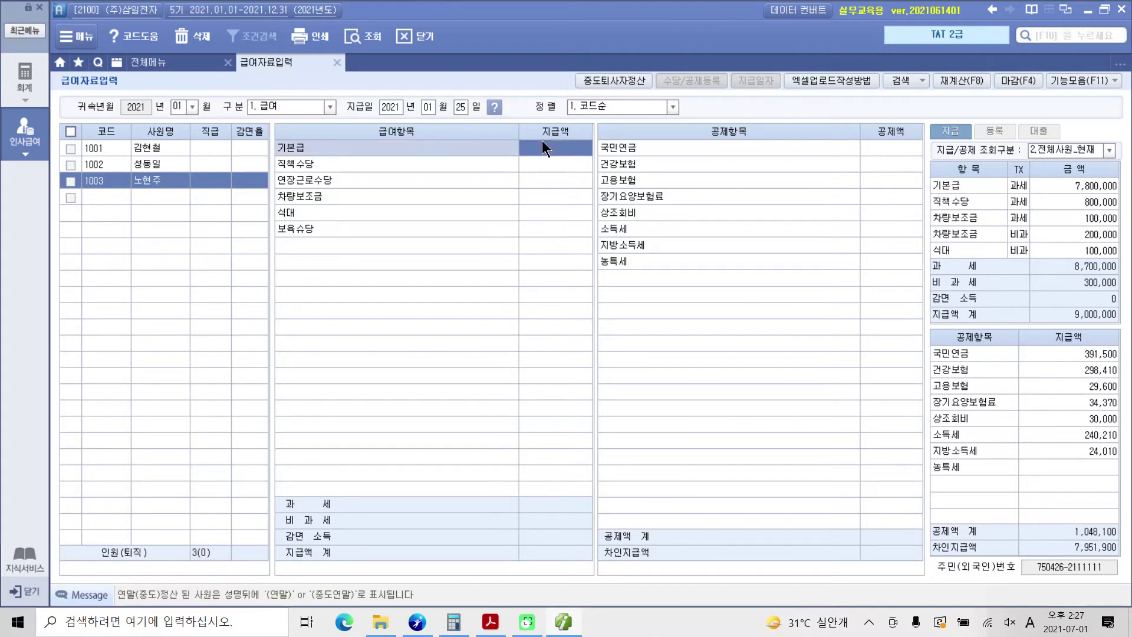
pyautogui.write('2700000')
pyautogui.press('Return')
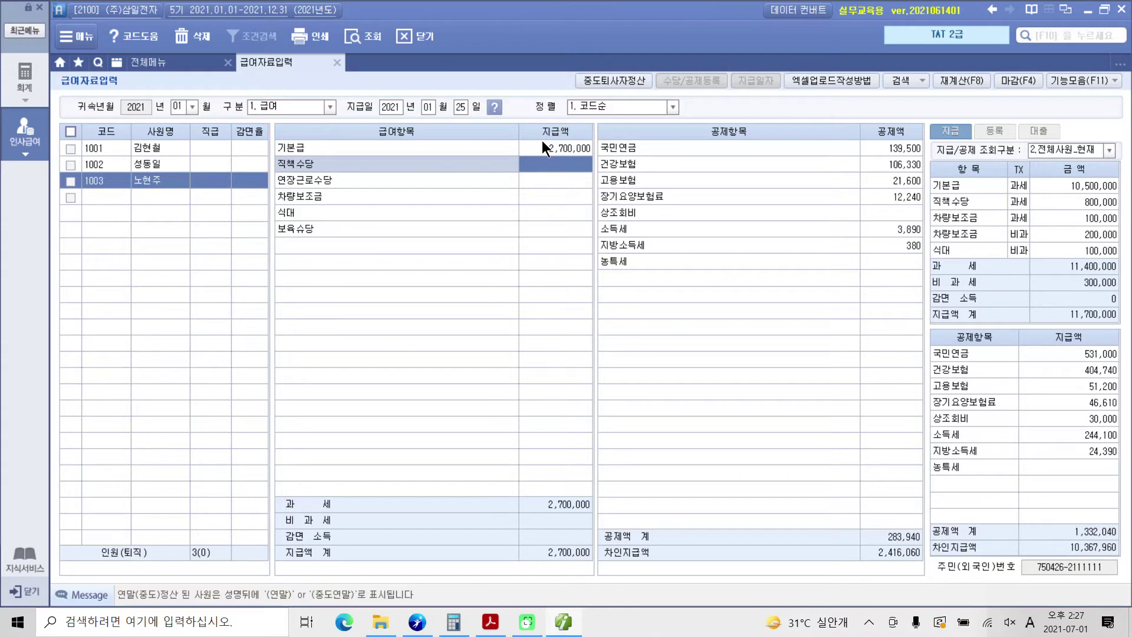
pyautogui.write('200,000')
pyautogui.press('Return')
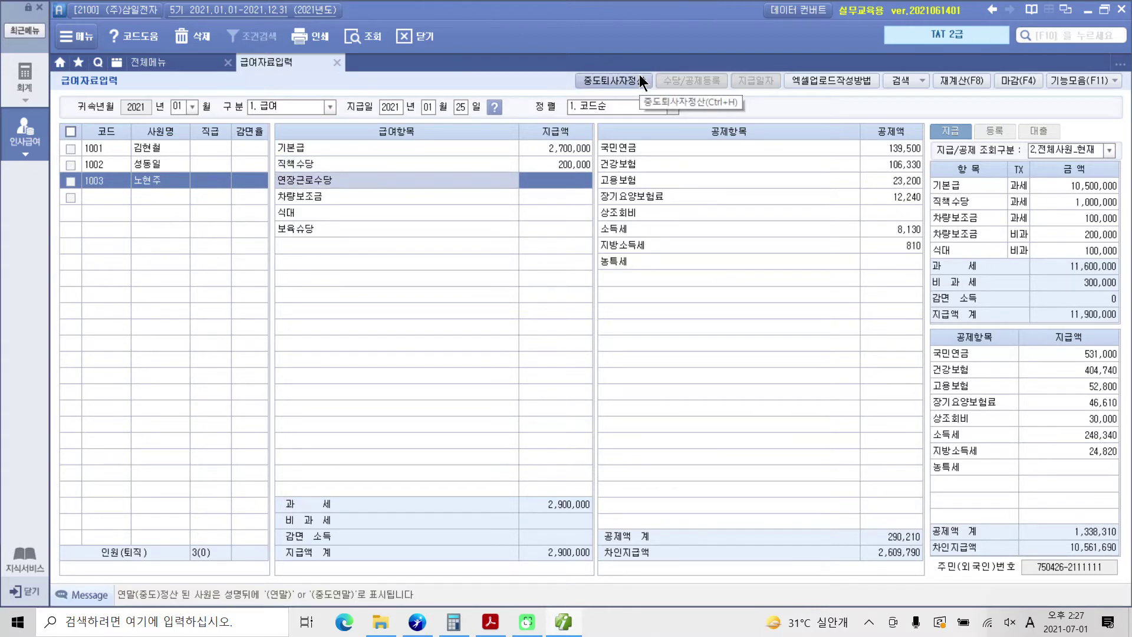
# Enter 200,000 each as 연장근로수당 and 차량보조금, and 100,000 each as 식대 and 보육수당 for employee 1003
pyautogui.write('200000')
pyautogui.press('Return')
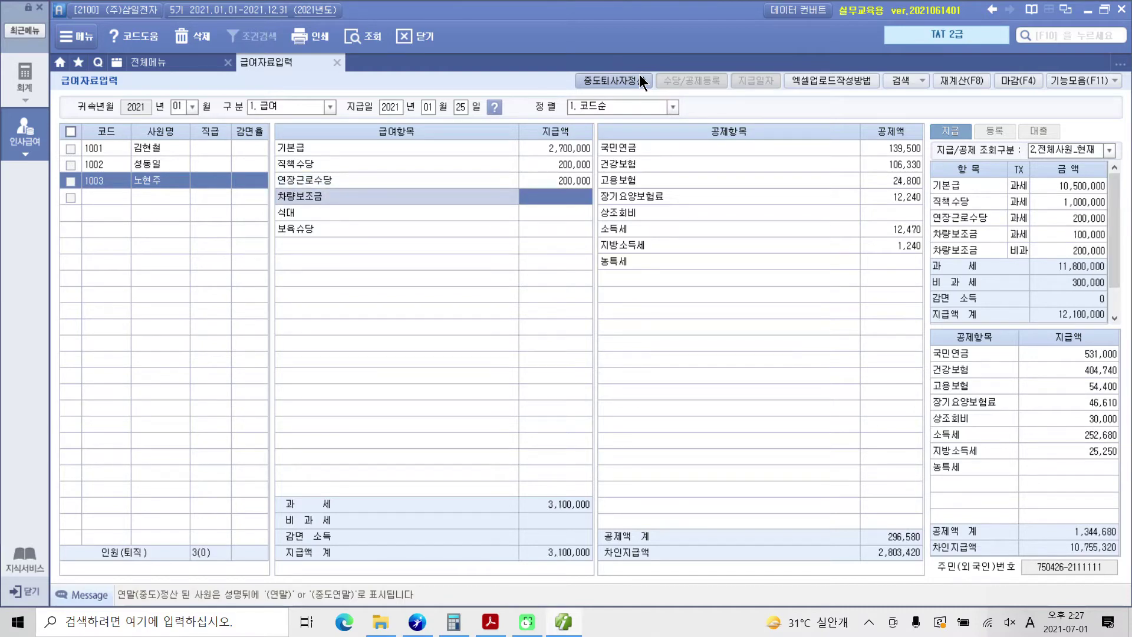
pyautogui.write('2000000')
pyautogui.press('Return')
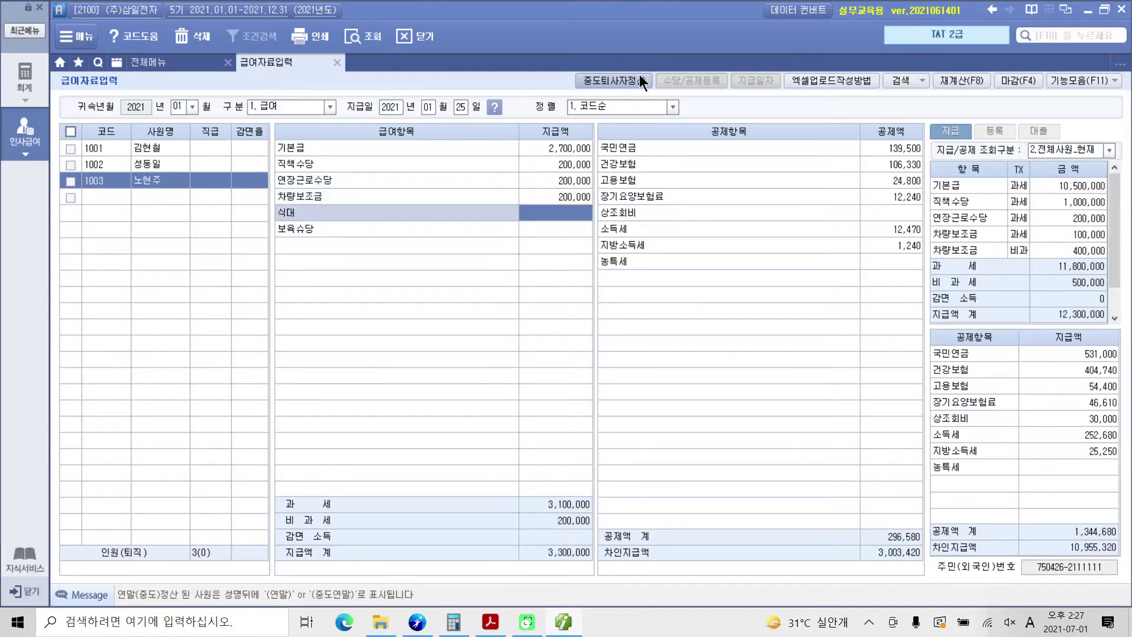
pyautogui.write('1000000')
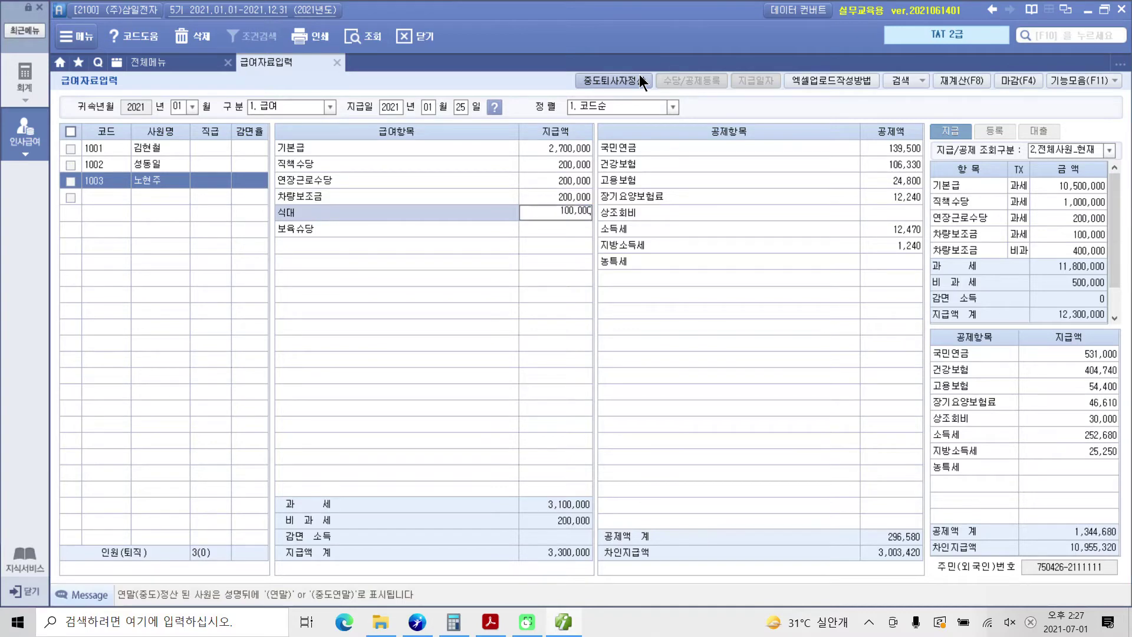
pyautogui.press('Return')
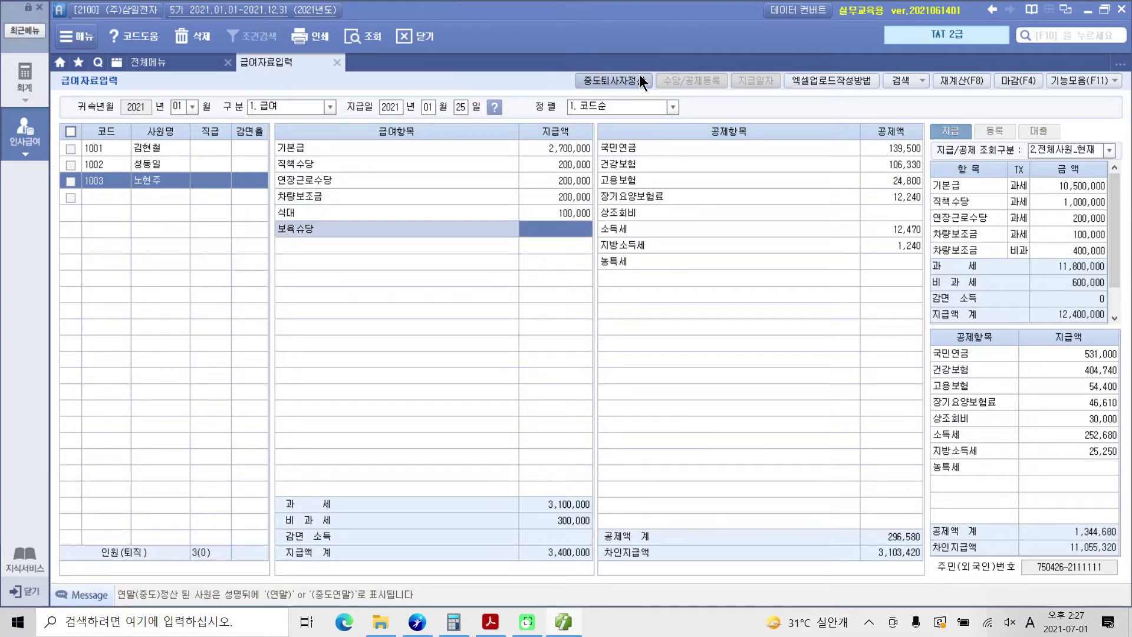
pyautogui.write('1000000')
pyautogui.press('Return')
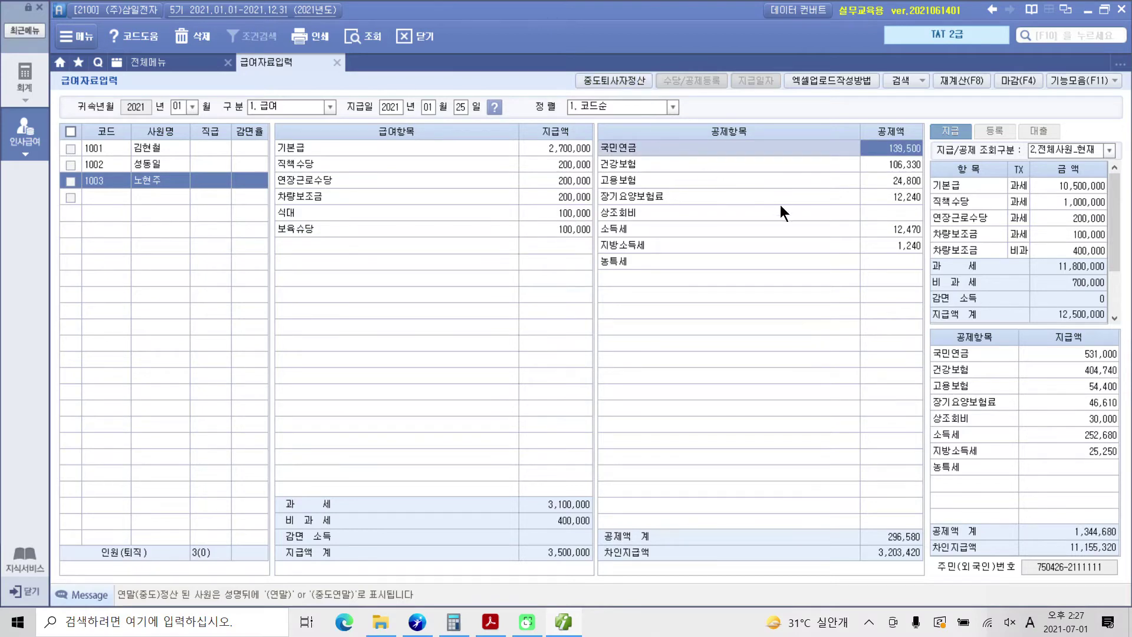
# Enter 10,000 as employee 1003's 상조회비 deduction
pyautogui.click(890, 215)
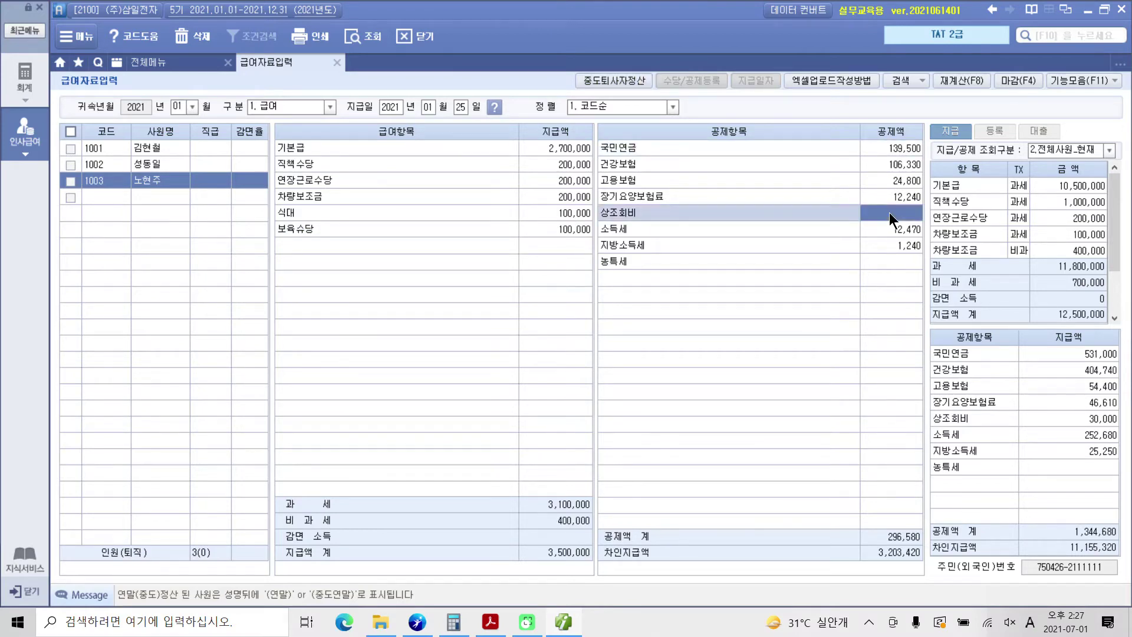
pyautogui.write('100000')
pyautogui.press('Return')
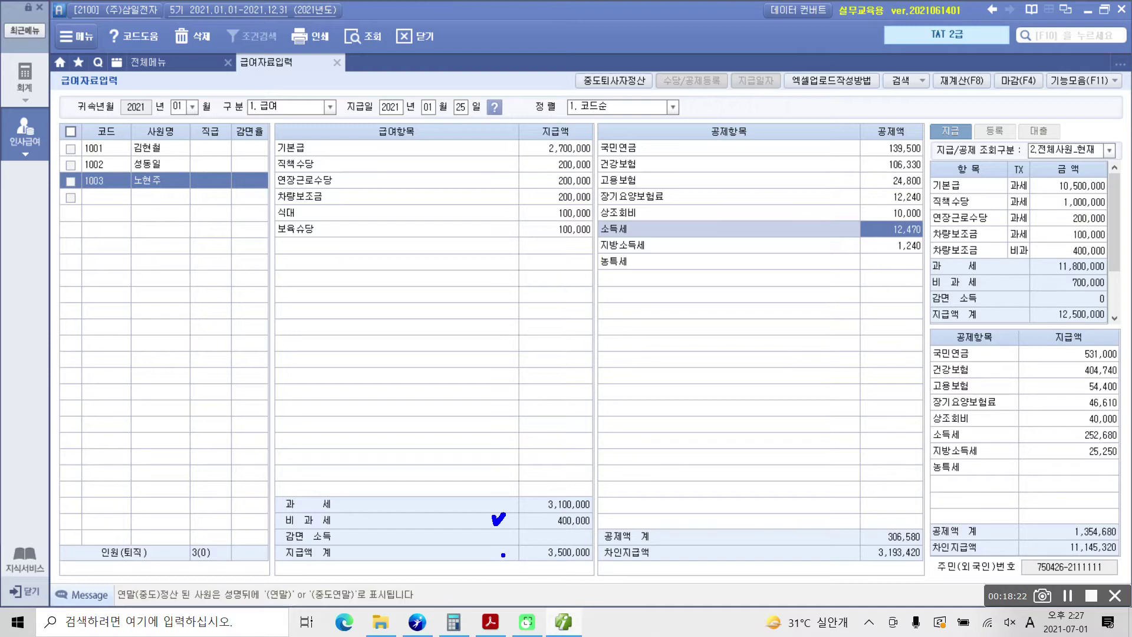
# Check employee 1003's non-taxable total, gross pay and net pay against the 연장근로수당, 차량보조금, 식대 and 보육수당 amounts
pyautogui.moveTo(498, 555); pyautogui.dragTo(507, 552)
pyautogui.moveTo(857, 555); pyautogui.dragTo(867, 552)
pyautogui.moveTo(479, 526); pyautogui.dragTo(597, 528)
pyautogui.moveTo(525, 176)
pyautogui.mouseDown()
pyautogui.moveTo(486, 171)
pyautogui.moveTo(494, 185)
pyautogui.mouseUp()
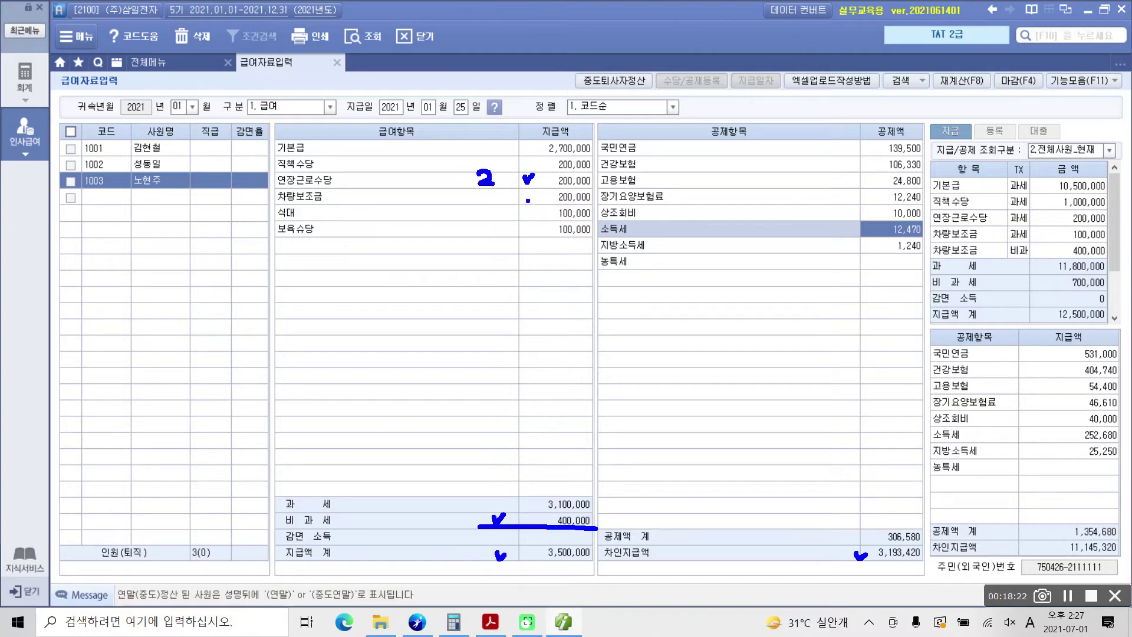
pyautogui.moveTo(526, 193)
pyautogui.mouseDown()
pyautogui.moveTo(537, 189)
pyautogui.moveTo(491, 198)
pyautogui.moveTo(507, 202)
pyautogui.mouseUp()
pyautogui.moveTo(529, 210); pyautogui.dragTo(545, 213)
pyautogui.moveTo(531, 228); pyautogui.dragTo(495, 235)
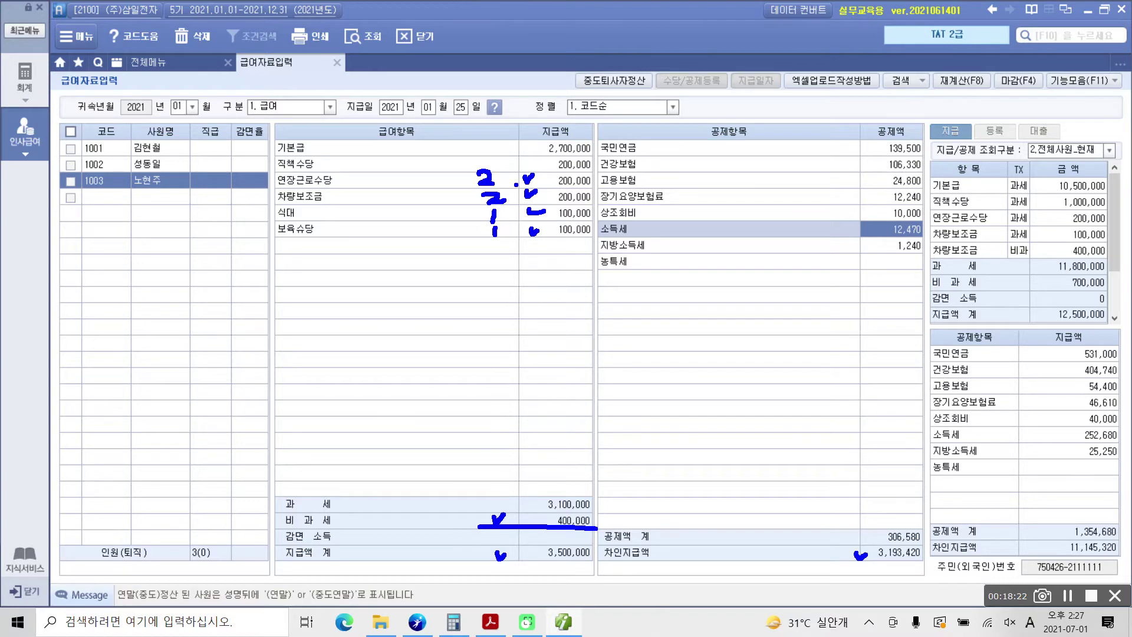
# Open 사원등록 and compare the 생산직 등 여부 and 연장근로비과세 settings of employees 1003 and 1004
pyautogui.moveTo(449, 172)
pyautogui.mouseDown()
pyautogui.moveTo(435, 183)
pyautogui.moveTo(450, 186)
pyautogui.mouseUp()
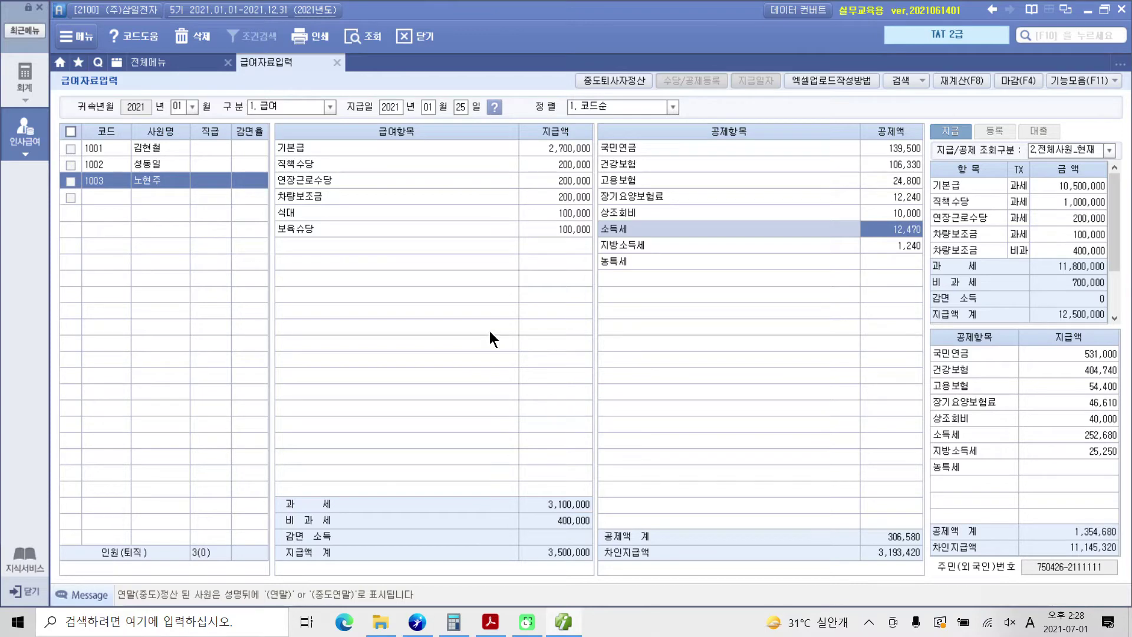
pyautogui.click(153, 60)
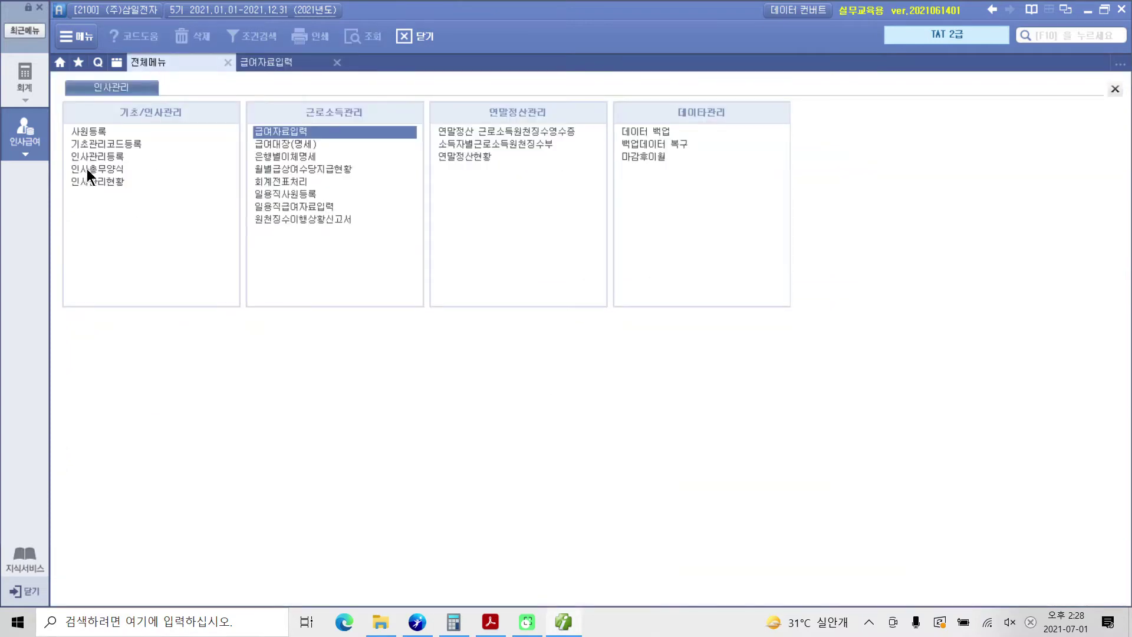
pyautogui.click(82, 131)
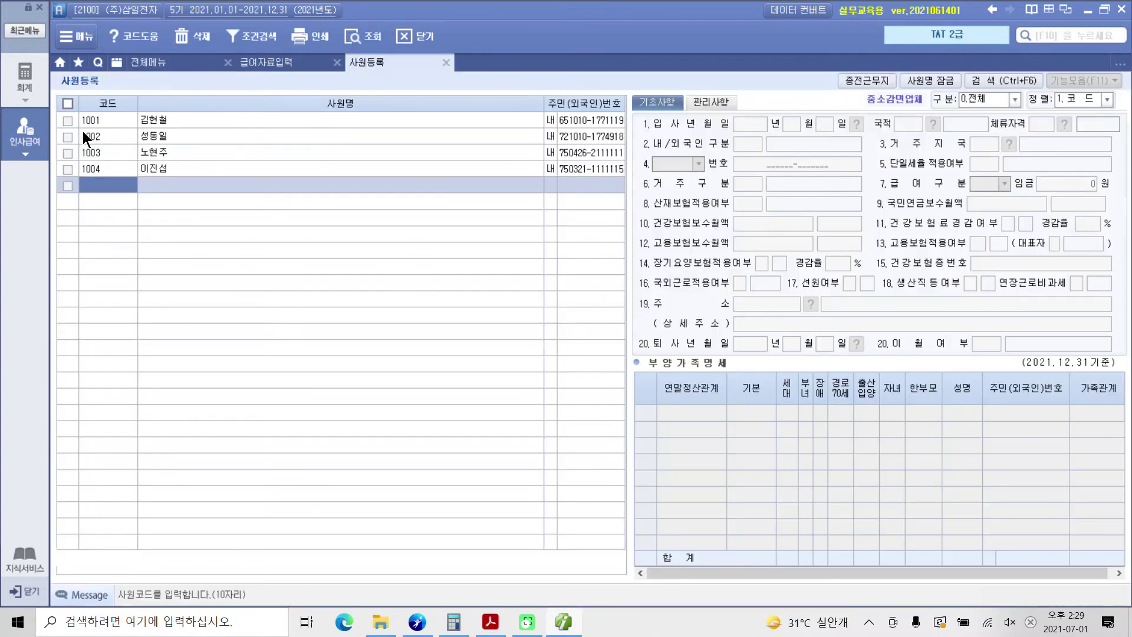
pyautogui.click(151, 154)
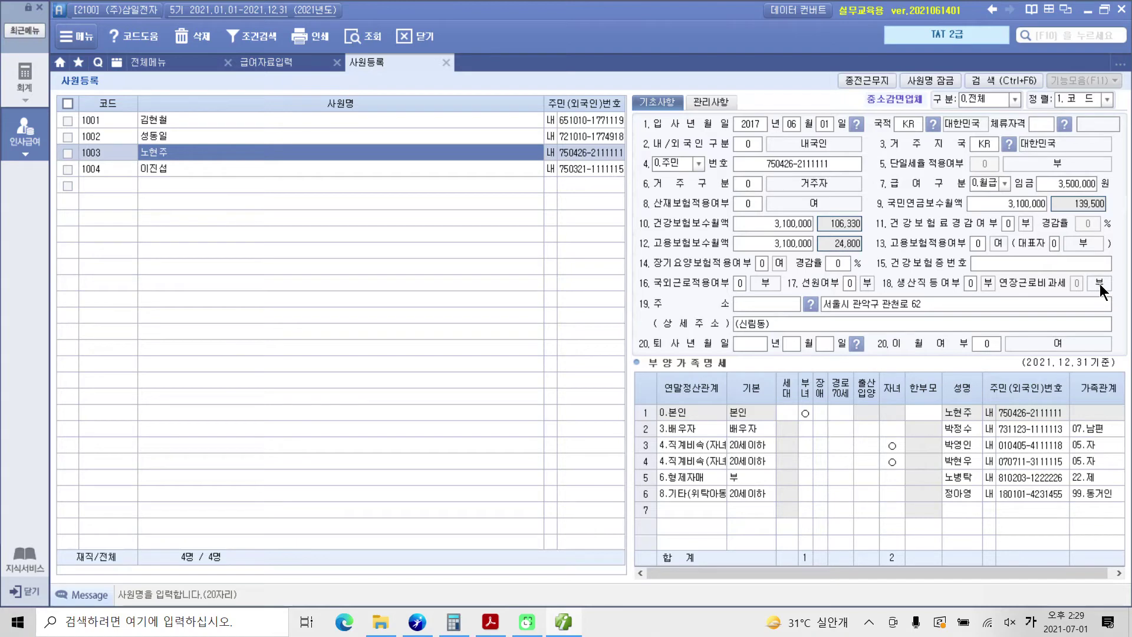
pyautogui.click(185, 171)
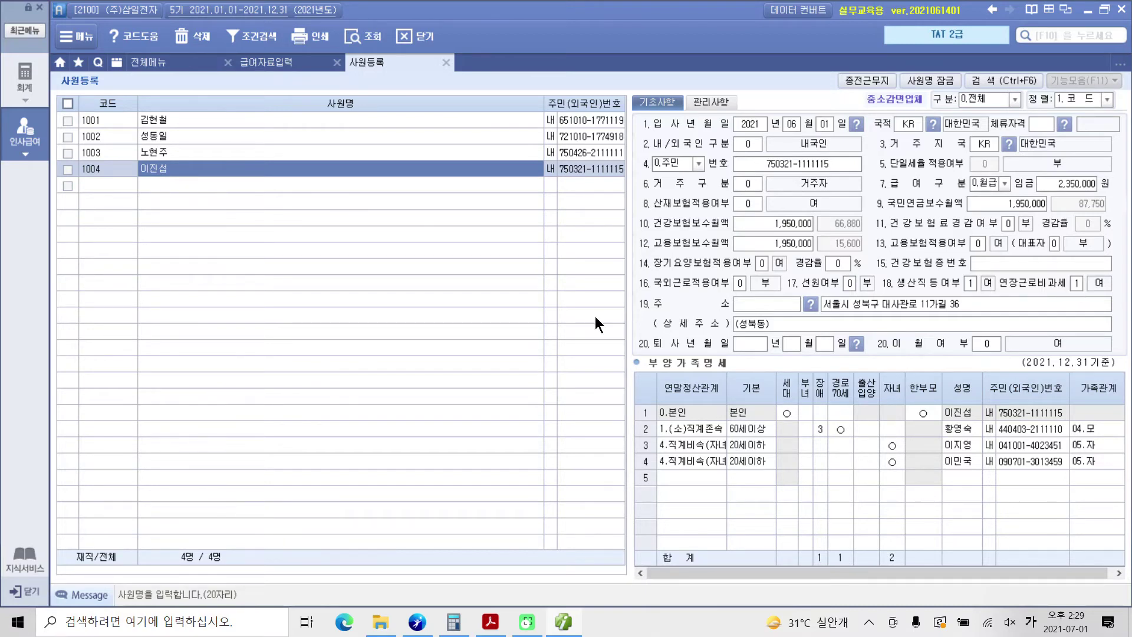
# Return to 급여자료입력 and review employee 1003's 연장근로수당, 차량보조금, 식대 and 보육수당 amounts
pyautogui.click(274, 62)
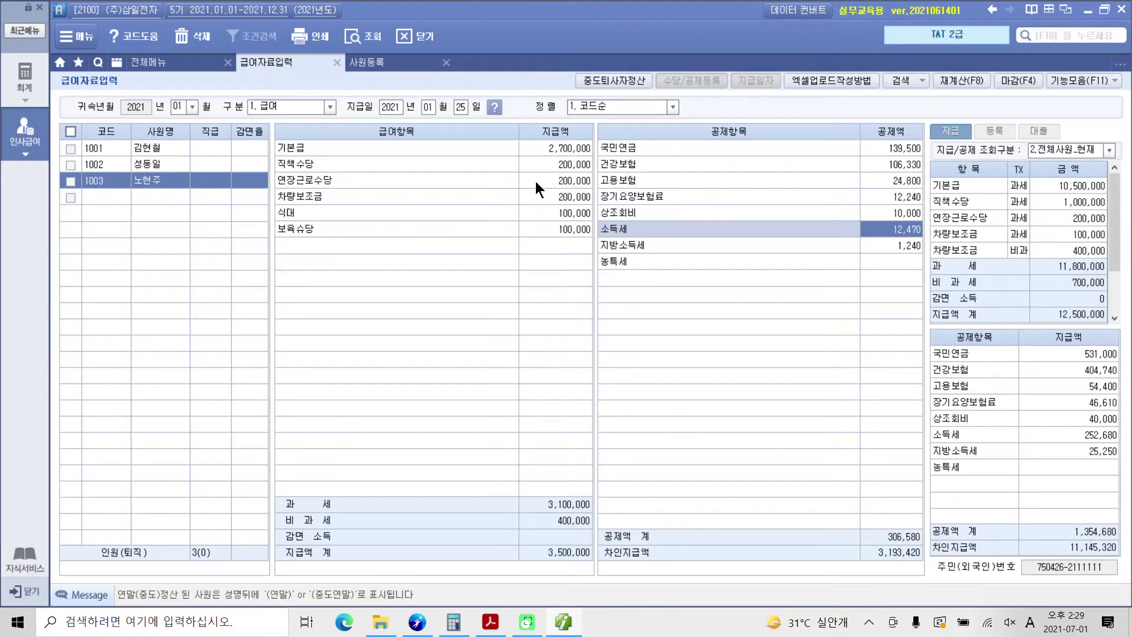
pyautogui.click(560, 180)
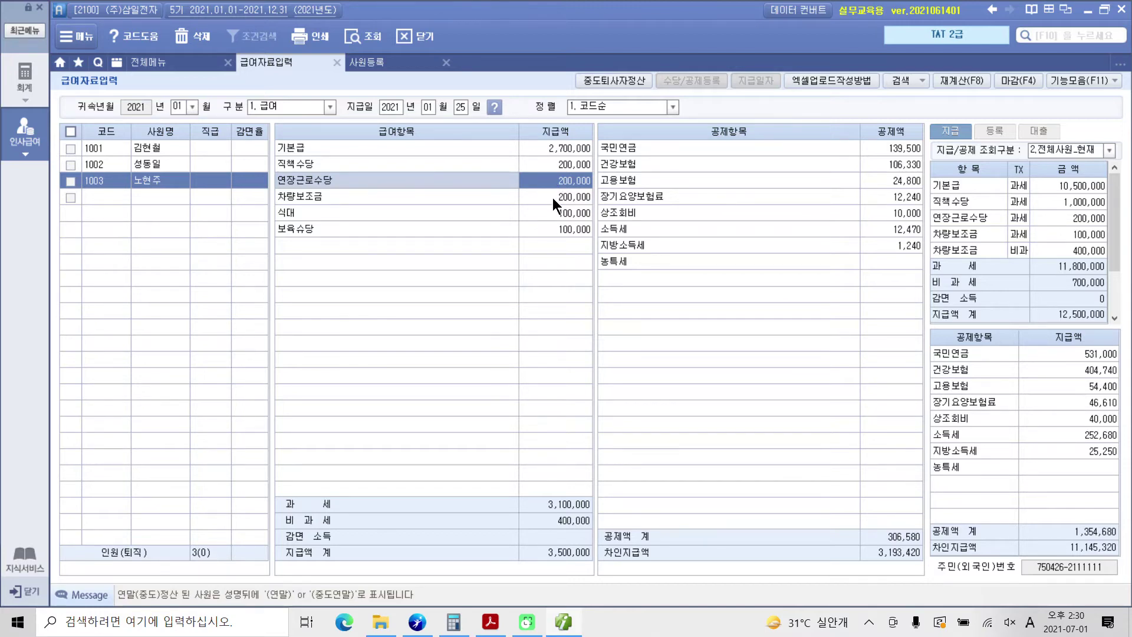
pyautogui.click(553, 197)
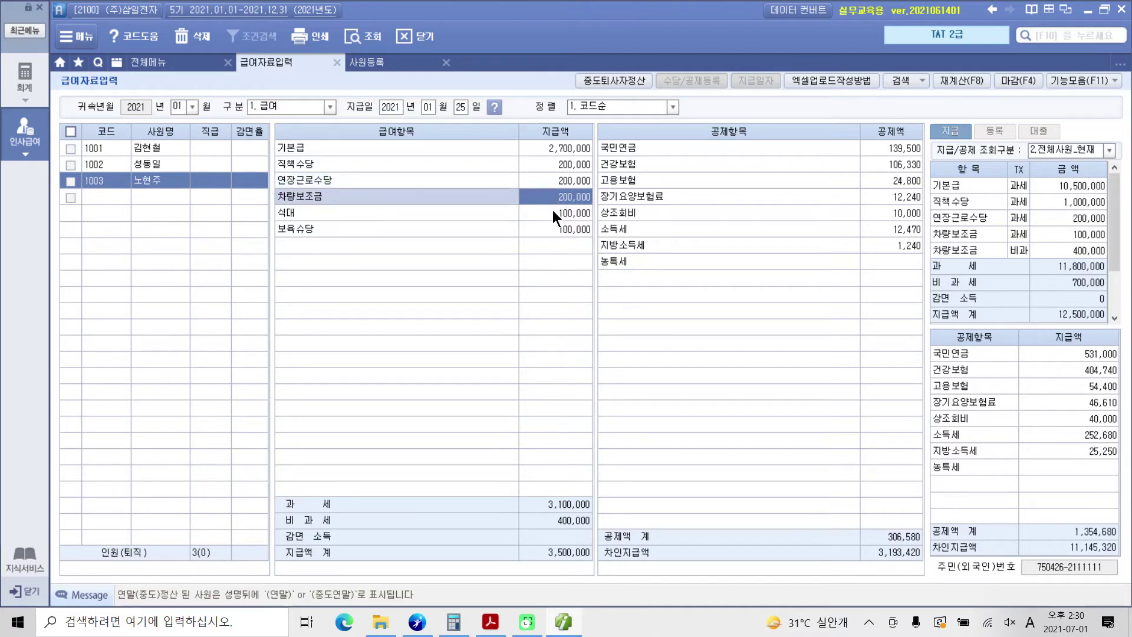
pyautogui.click(553, 211)
pyautogui.click(554, 230)
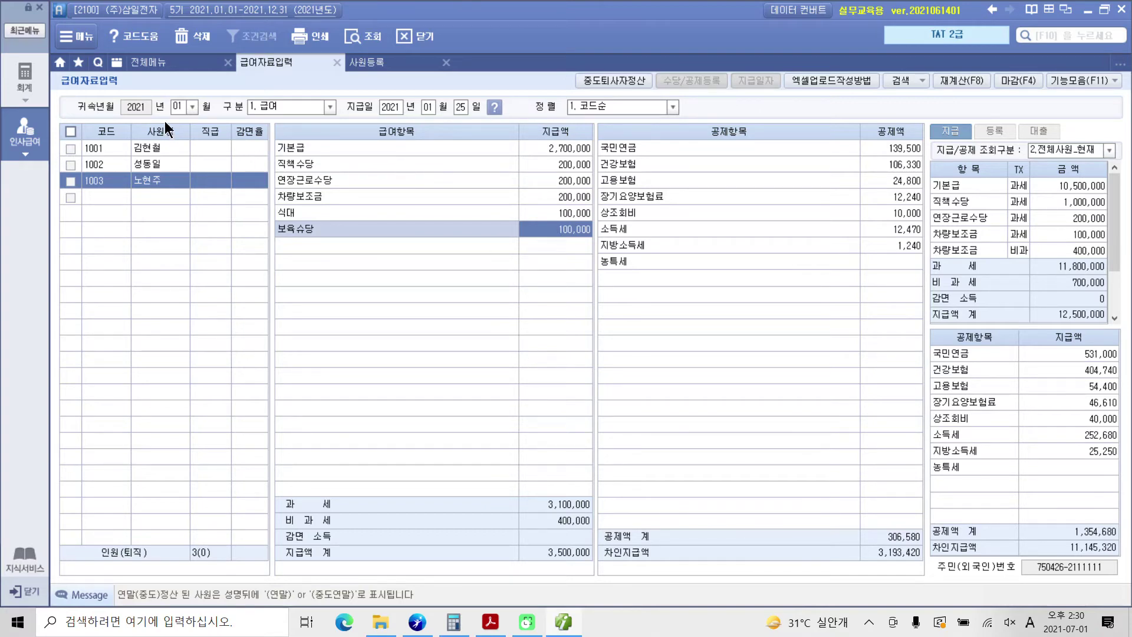
# Set the 귀속월 to 02 and the 구분 to 1. 급여
pyautogui.click(192, 107)
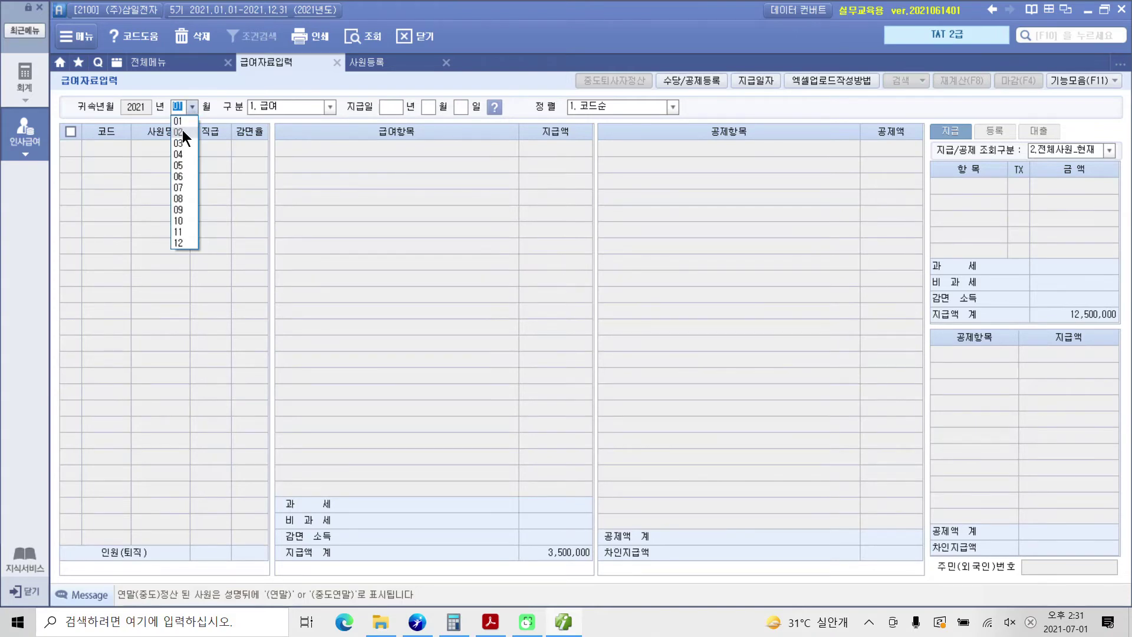
pyautogui.click(182, 133)
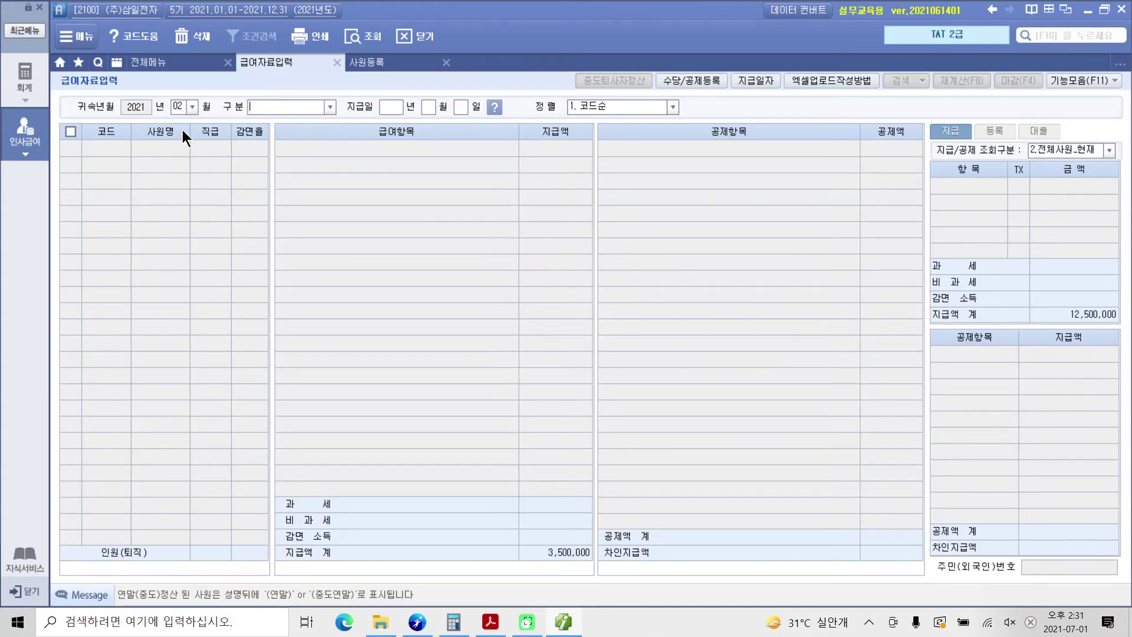
pyautogui.click(330, 109)
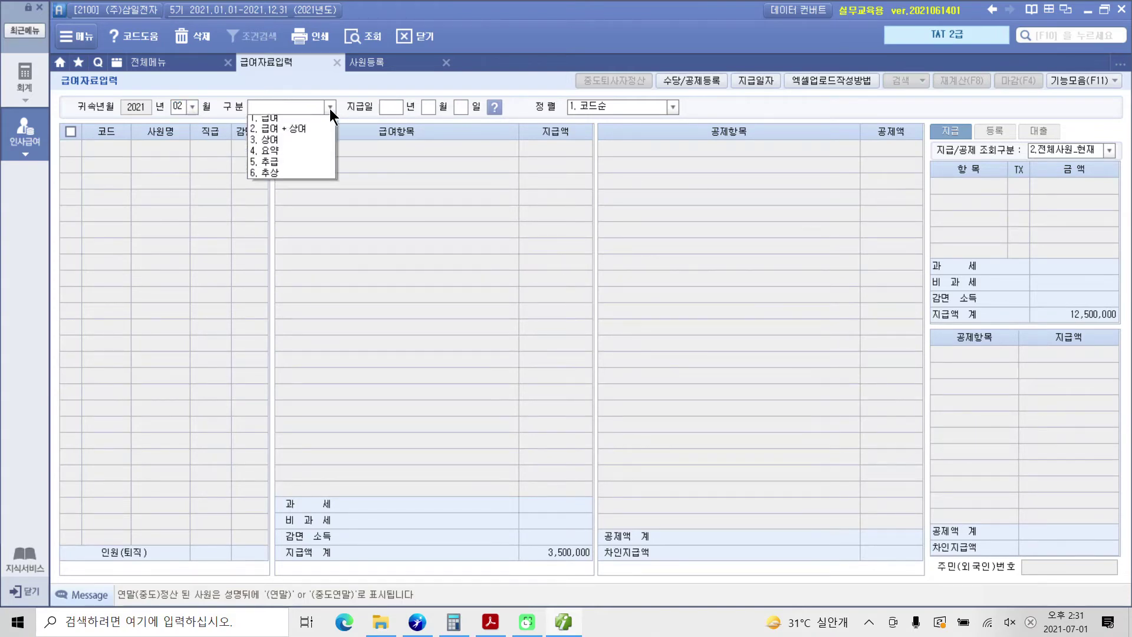
pyautogui.click(301, 121)
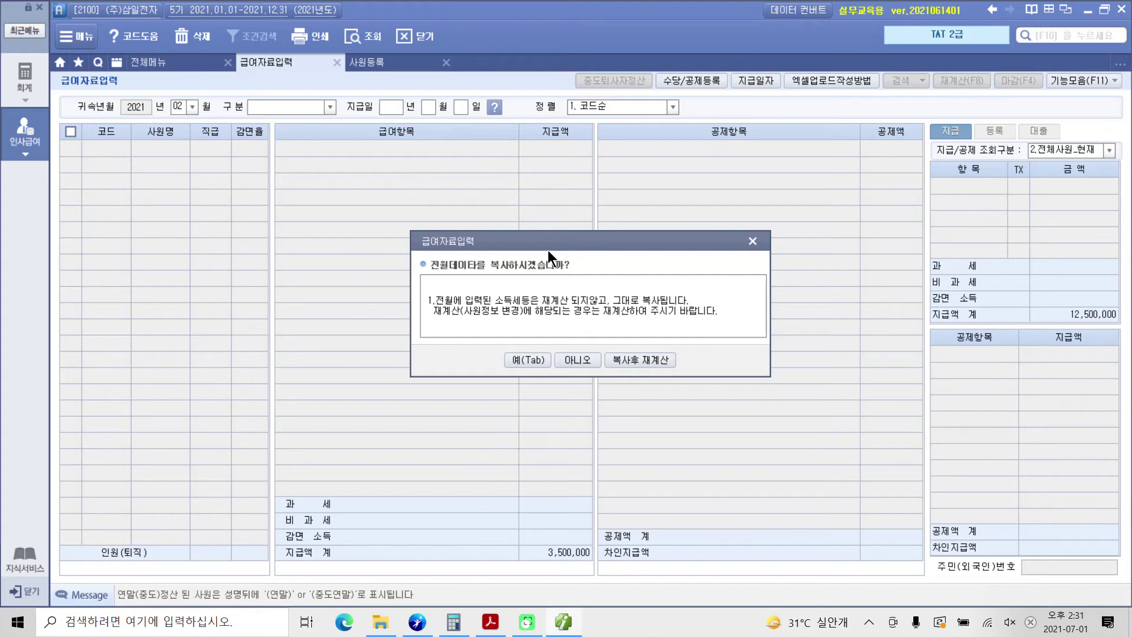
# Copy the January payroll data into February using the 복사후 재계산 option
pyautogui.moveTo(548, 247); pyautogui.dragTo(454, 219)
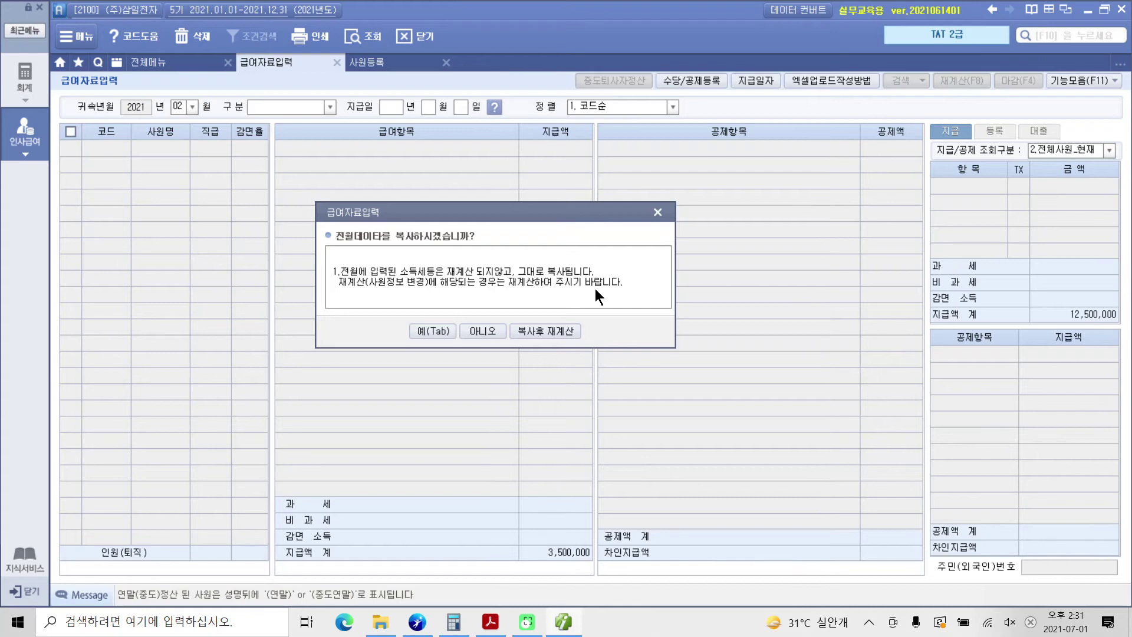
pyautogui.click(568, 331)
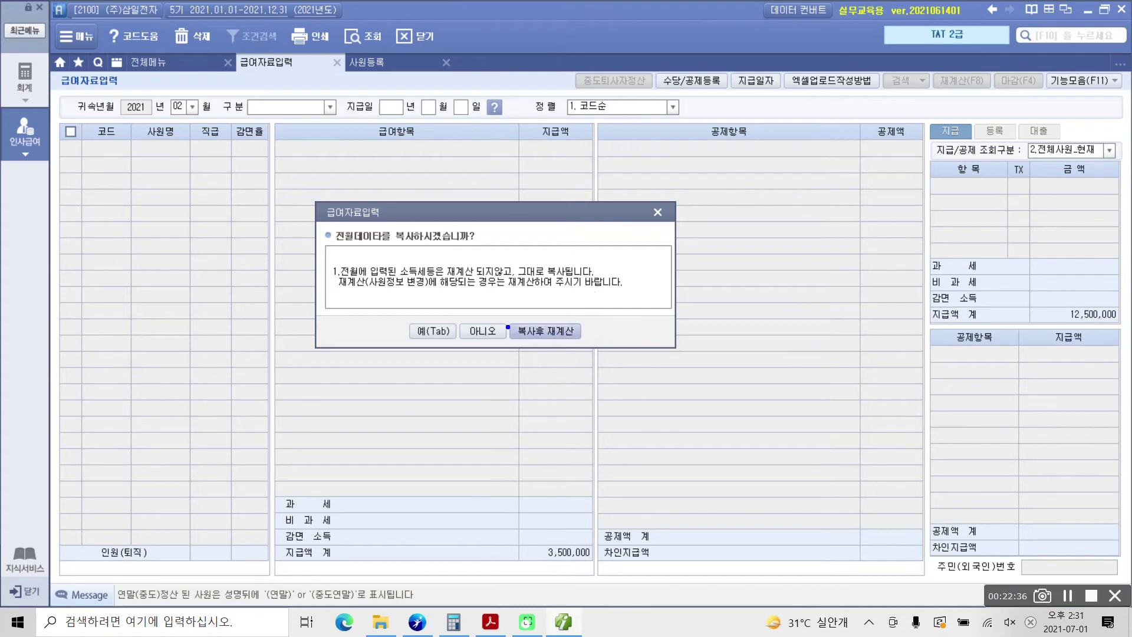
pyautogui.moveTo(505, 315); pyautogui.dragTo(612, 360)
pyautogui.moveTo(512, 395)
pyautogui.mouseDown()
pyautogui.moveTo(537, 377)
pyautogui.moveTo(551, 341)
pyautogui.mouseUp()
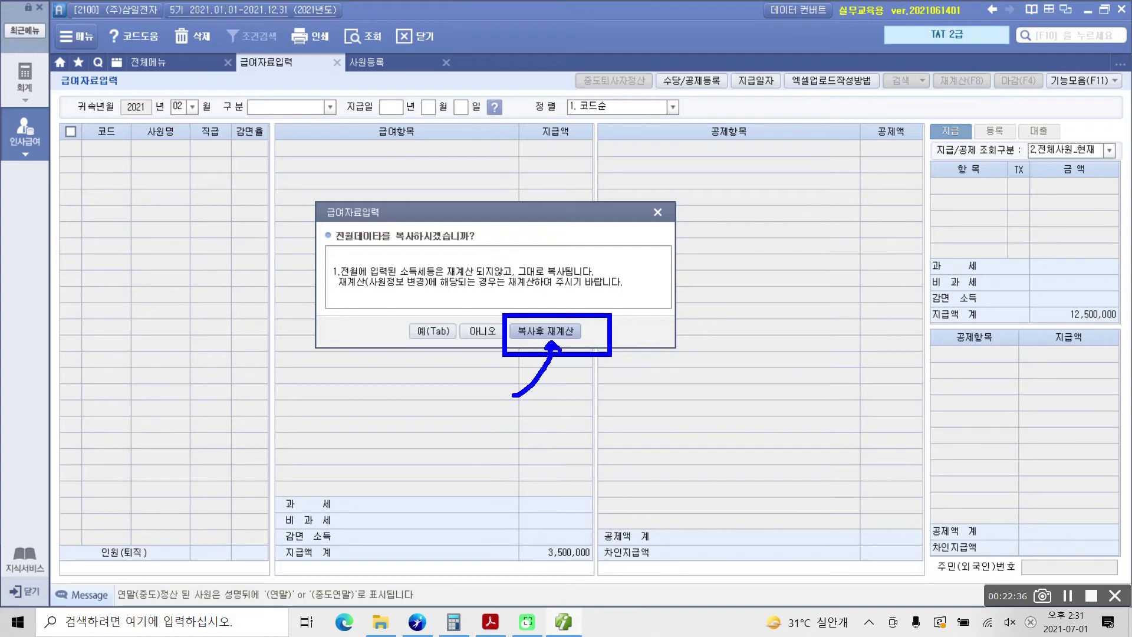
pyautogui.press('Escape')
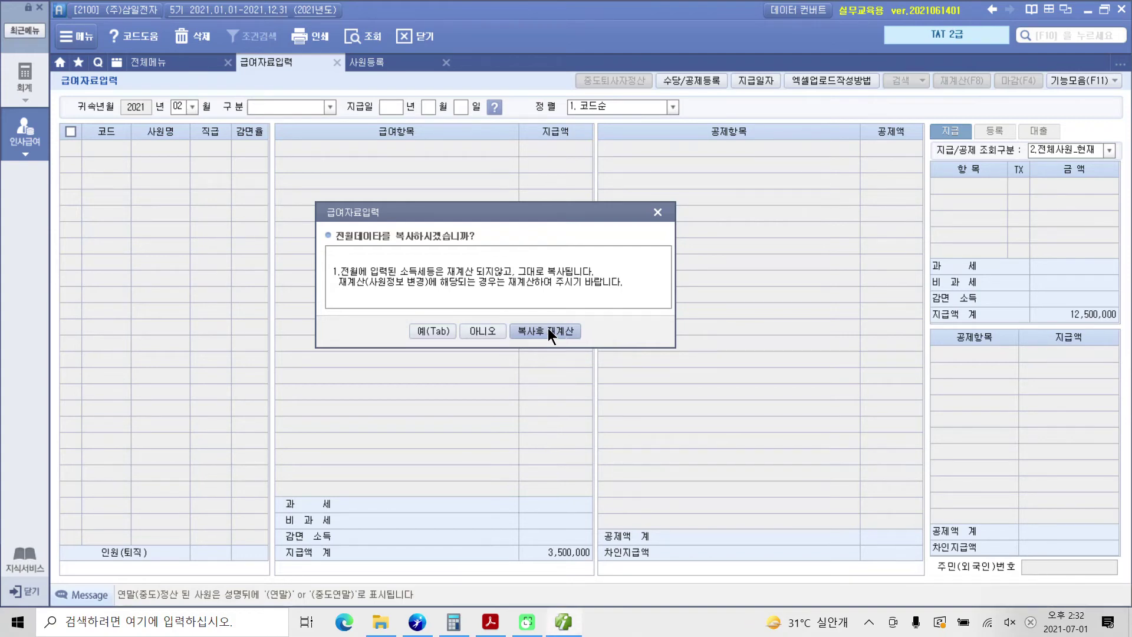
pyautogui.click(547, 332)
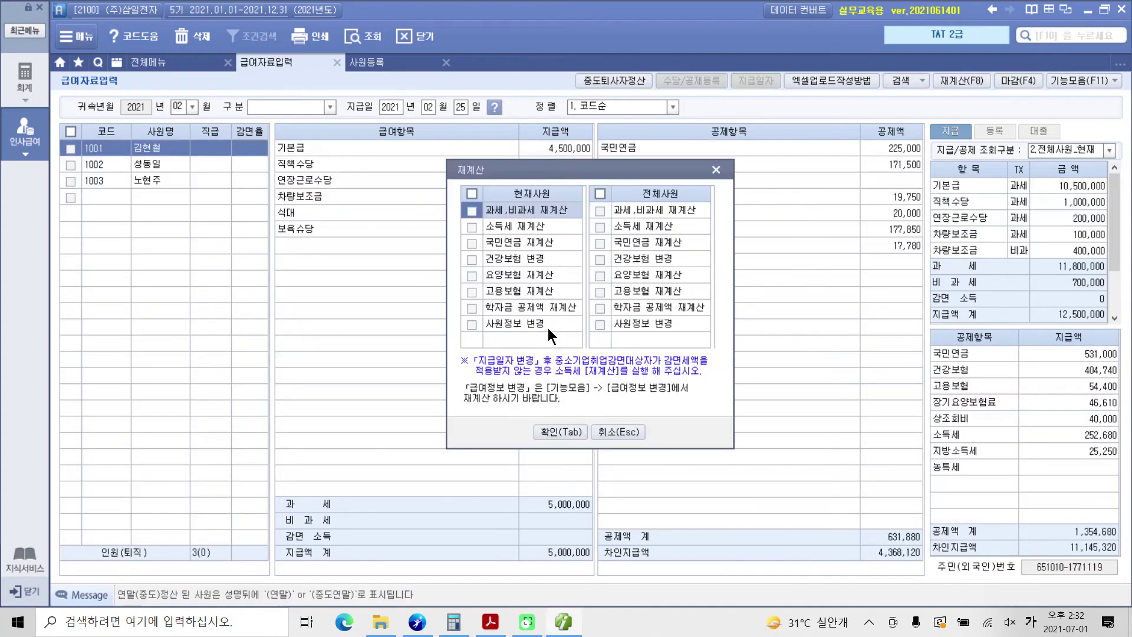
# Recalculate all items for 전체사원 in the February payroll
pyautogui.moveTo(551, 165); pyautogui.dragTo(447, 170)
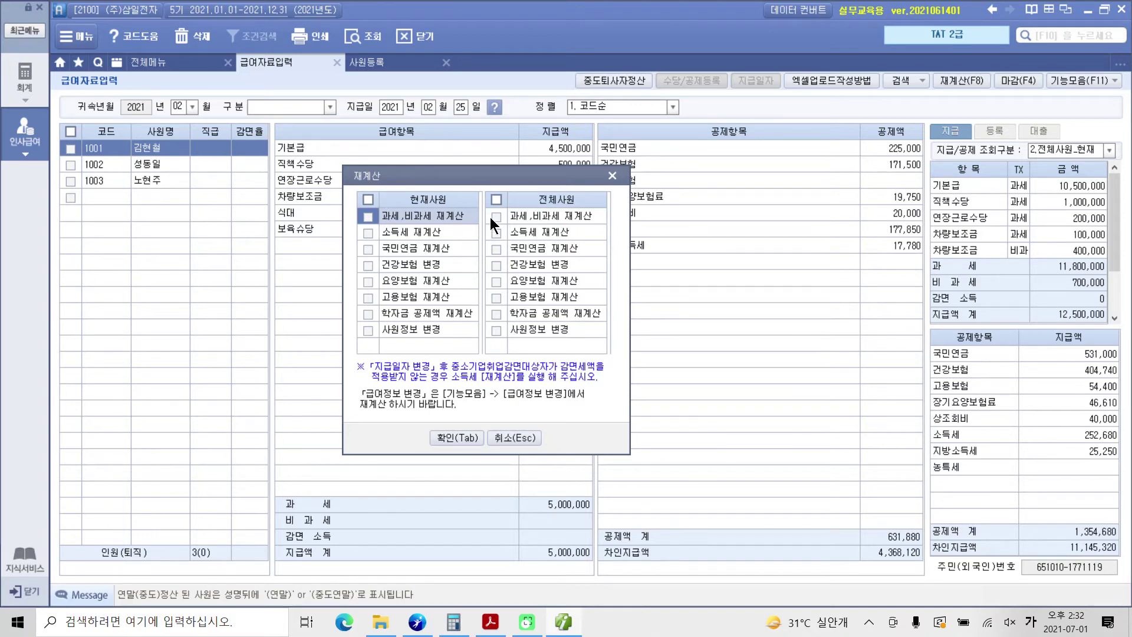
pyautogui.click(496, 199)
pyautogui.click(455, 437)
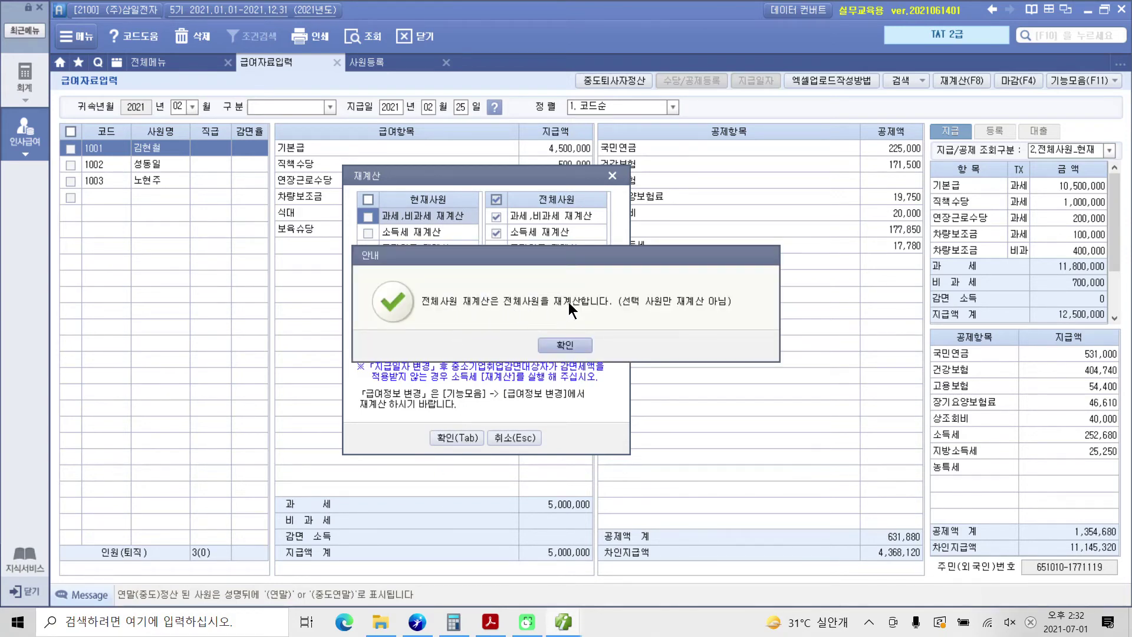
pyautogui.click(578, 344)
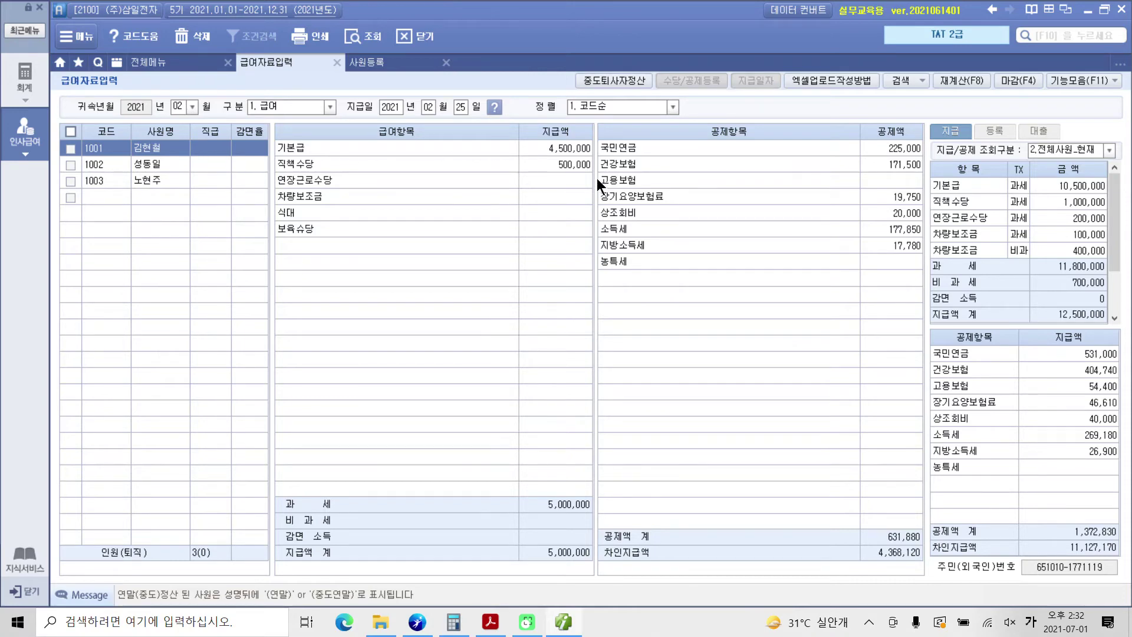
# Review the February pay items and deductions of employees 1001, 1002 and 1003
pyautogui.click(575, 166)
pyautogui.click(184, 163)
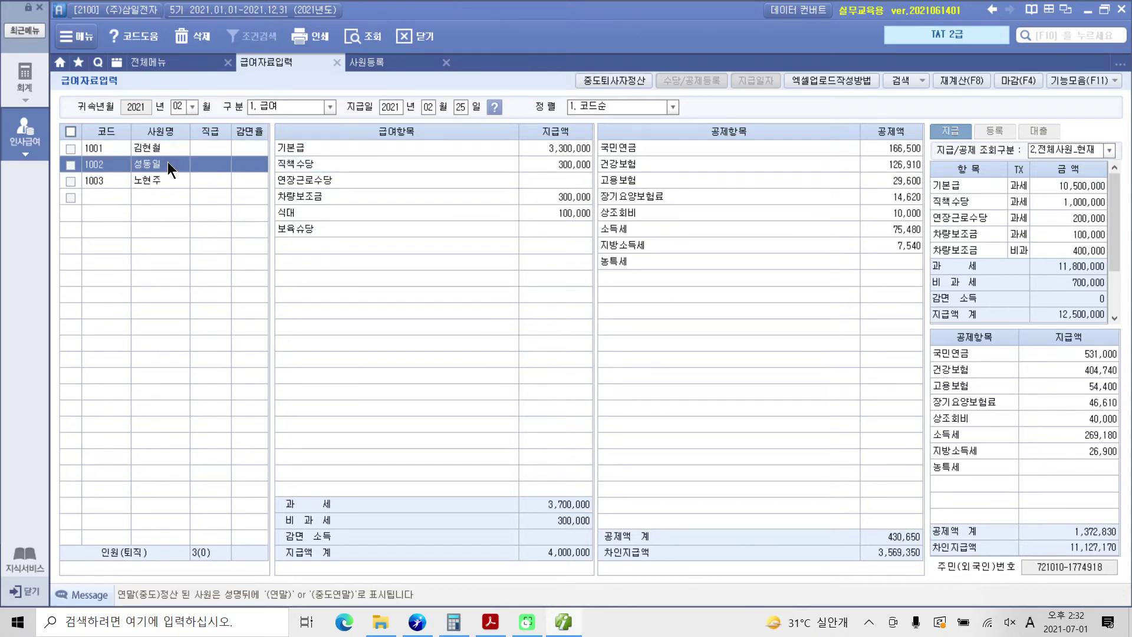
pyautogui.click(571, 144)
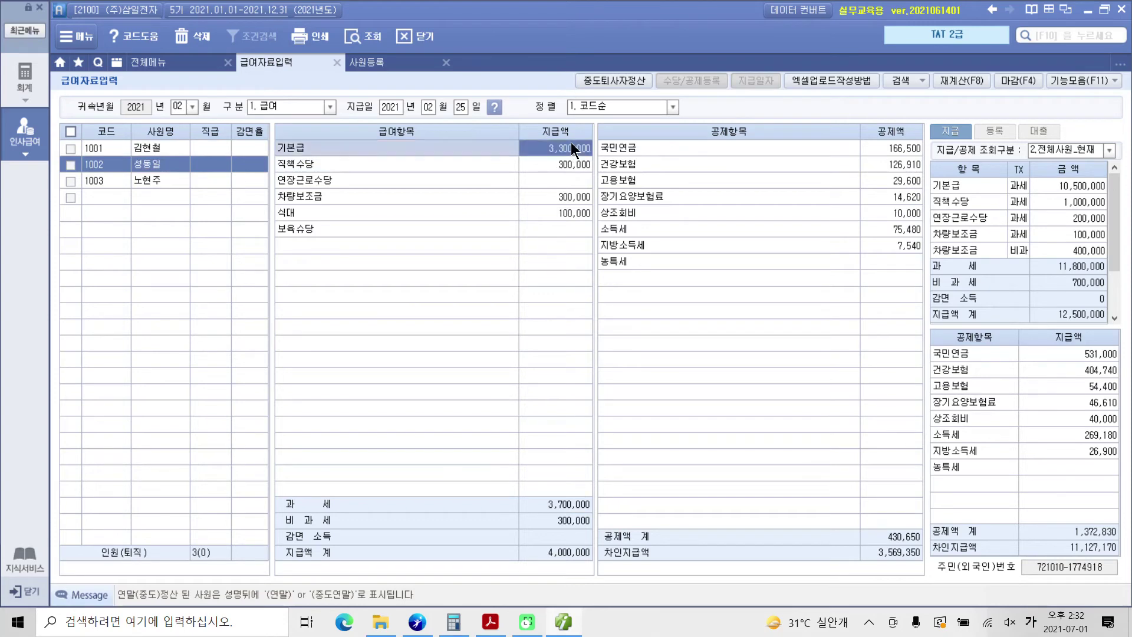
pyautogui.click(568, 168)
pyautogui.click(154, 179)
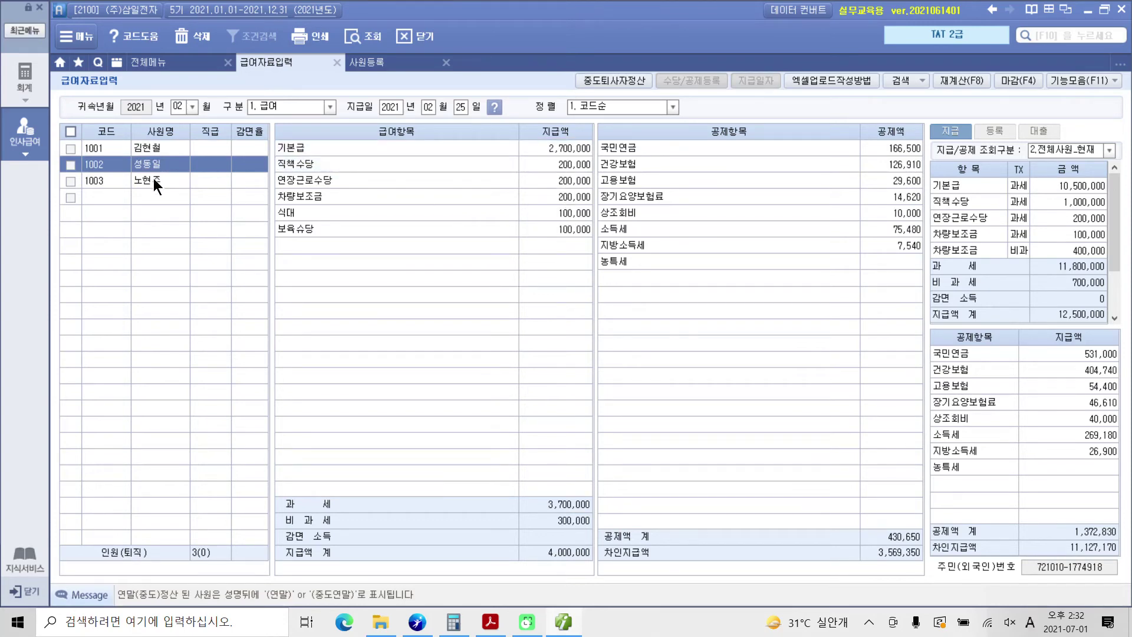
pyautogui.click(547, 145)
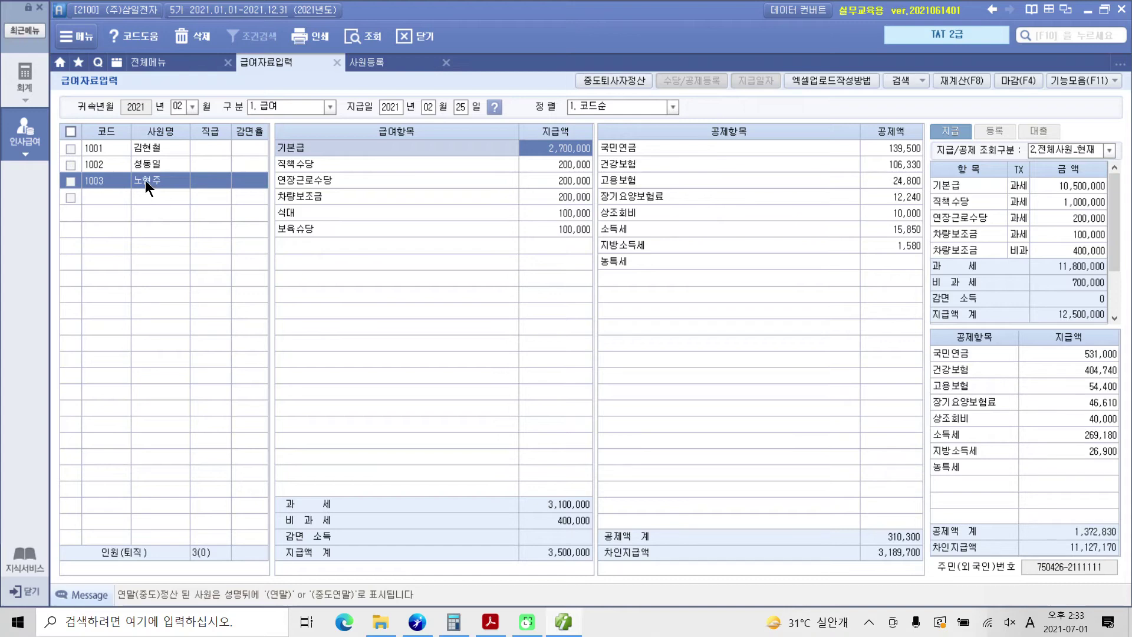
pyautogui.click(148, 161)
pyautogui.click(149, 153)
pyautogui.click(150, 165)
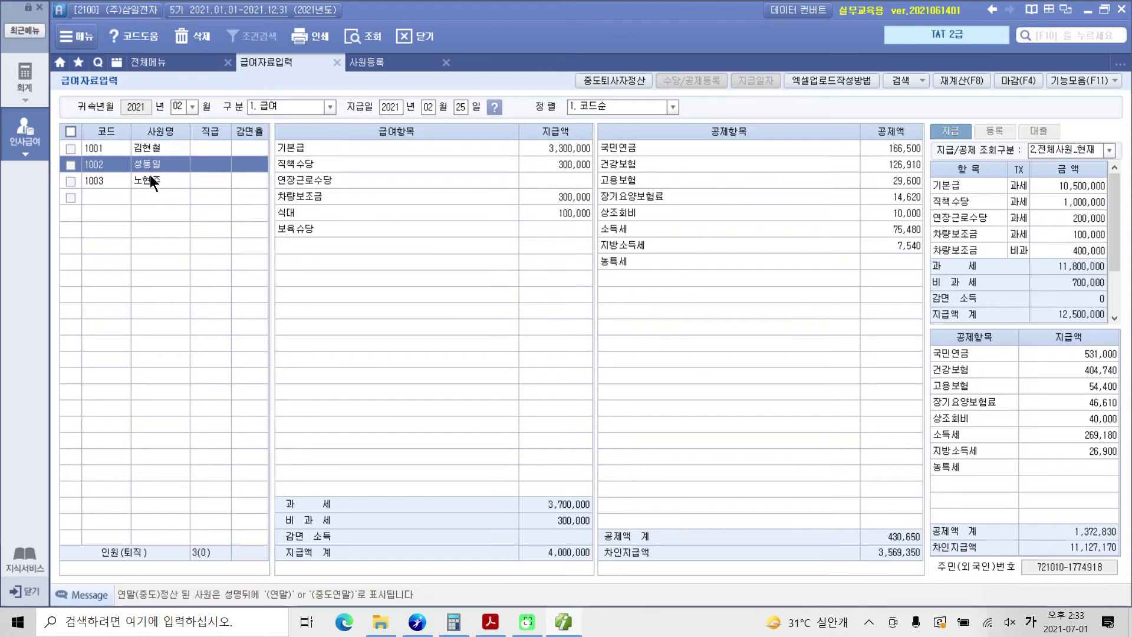
pyautogui.click(150, 180)
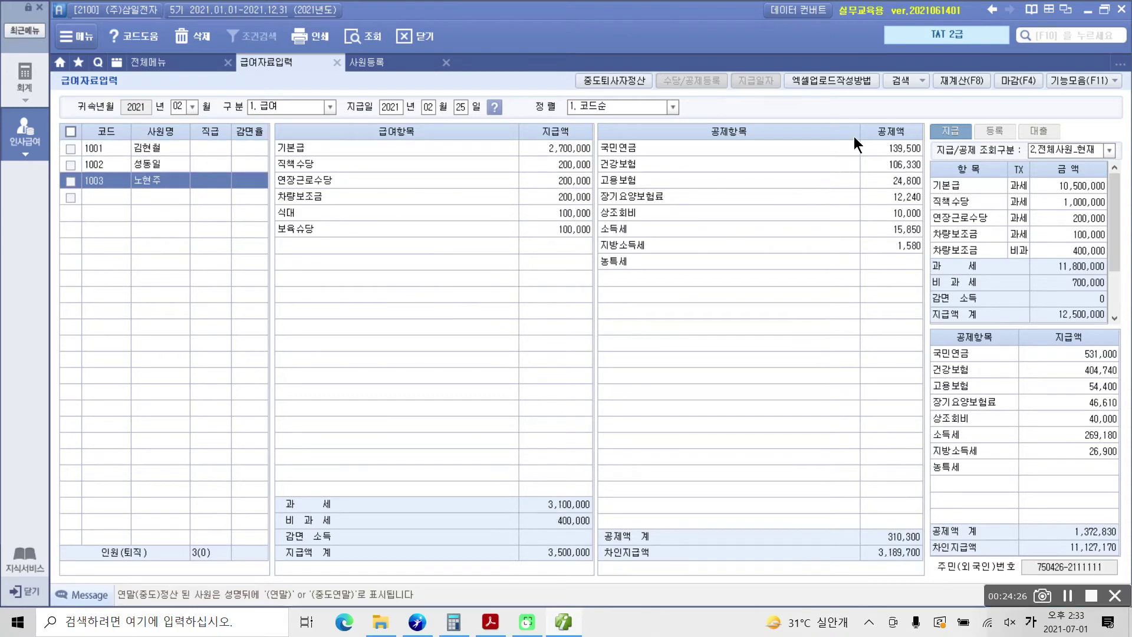
# Run 재계산 again on the February payroll with all 전체사원 items selected
pyautogui.moveTo(930, 61); pyautogui.dragTo(998, 113)
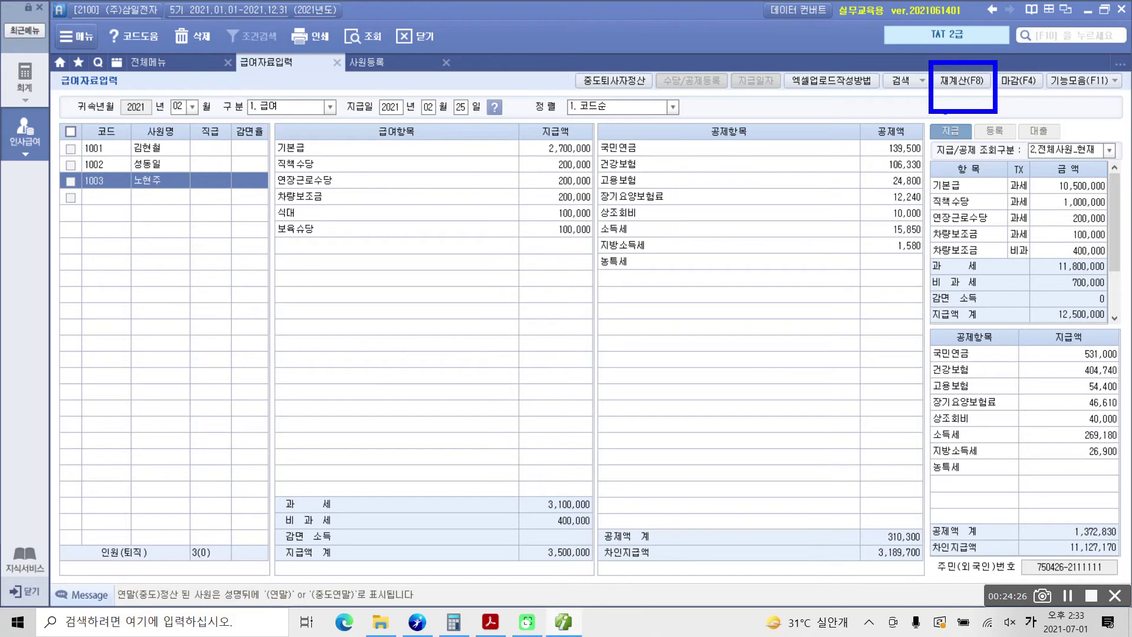
pyautogui.press('Escape')
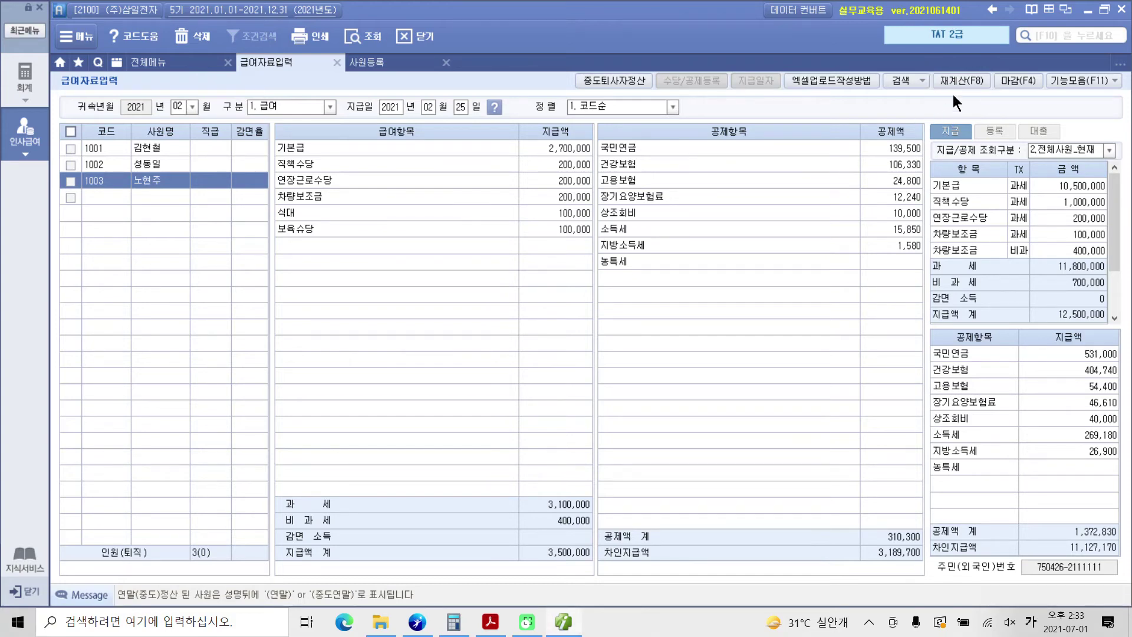
pyautogui.click(961, 80)
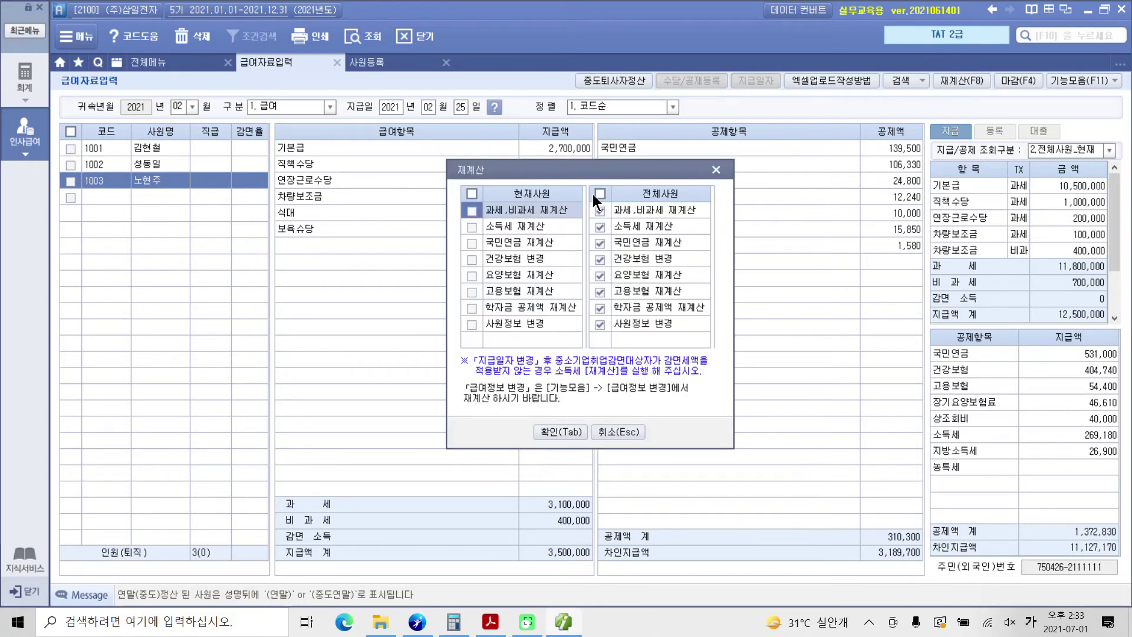
pyautogui.click(562, 432)
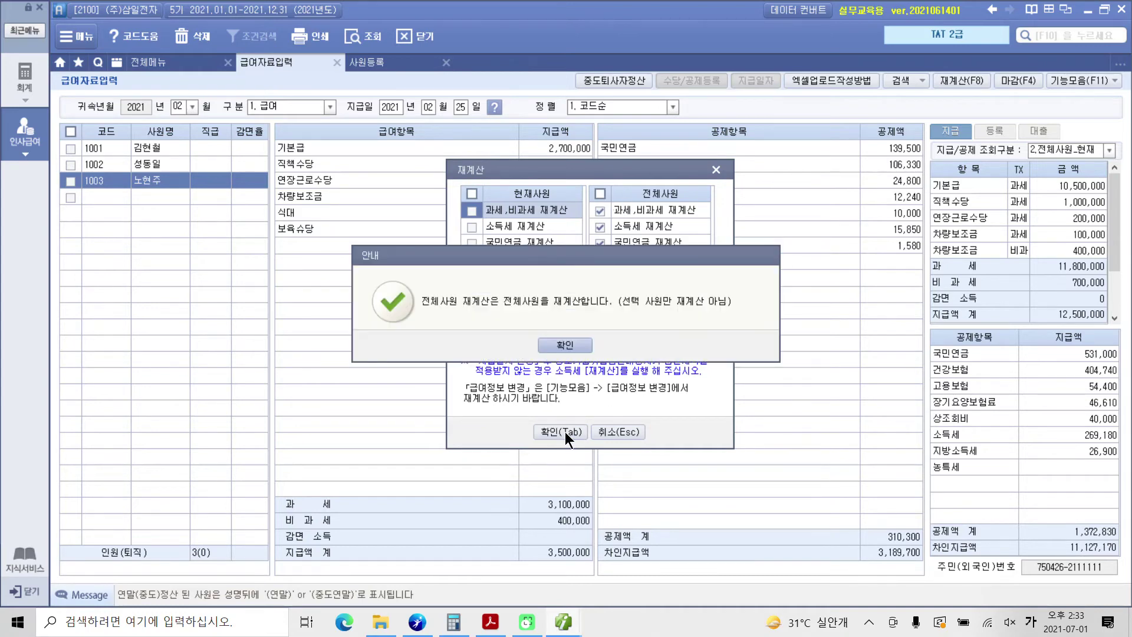
pyautogui.click(576, 341)
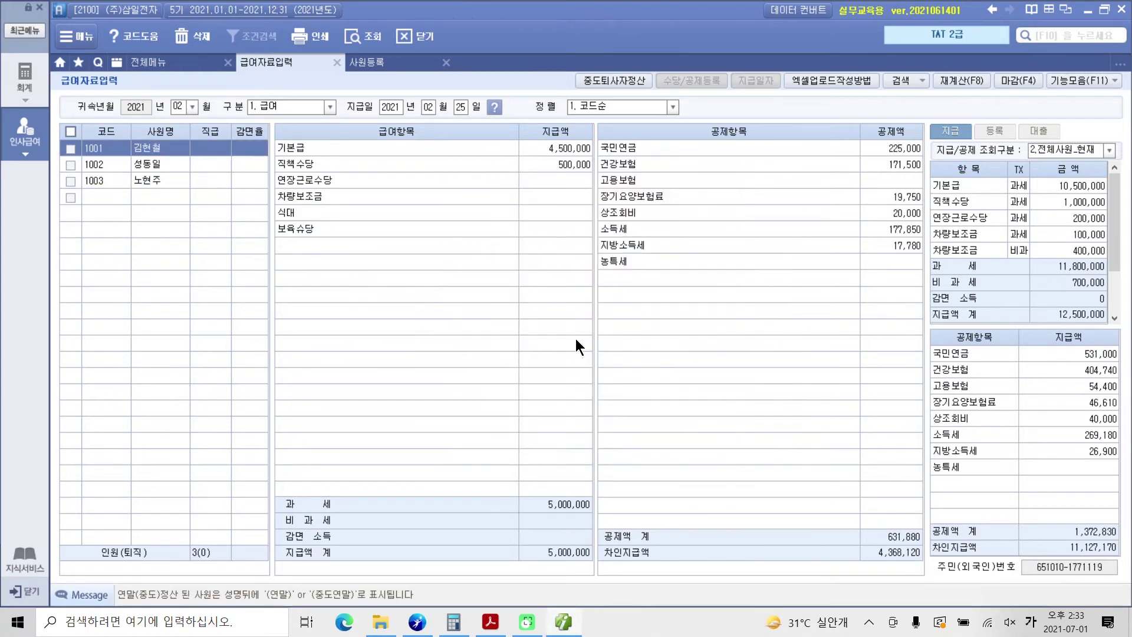
# Check the recalculated February payroll of employees 1001, 1002 and 1003
pyautogui.click(550, 162)
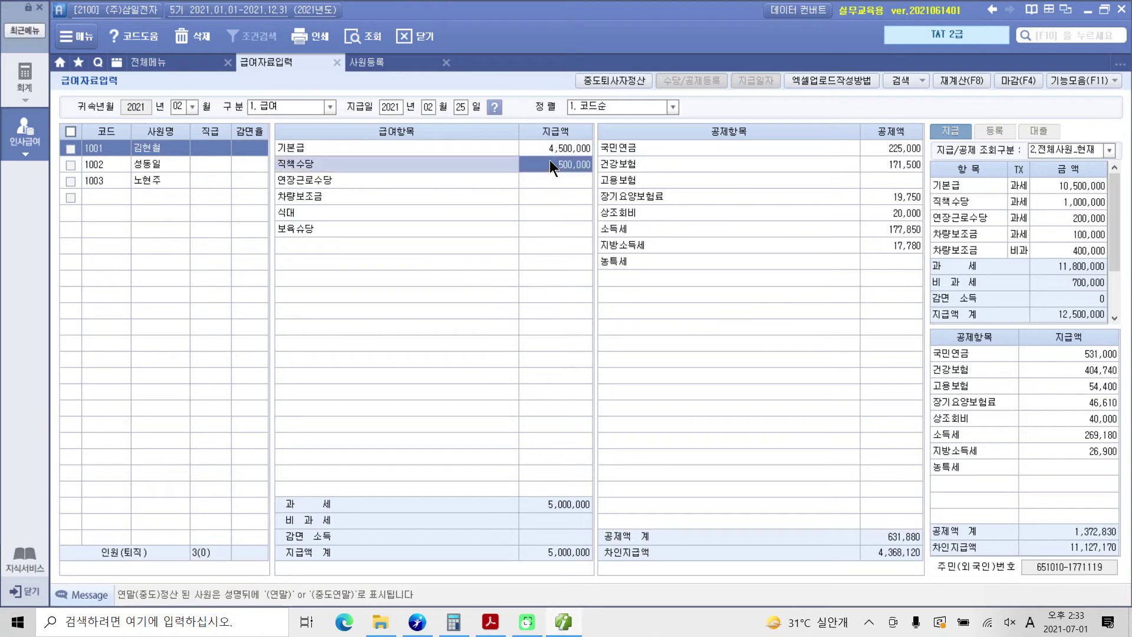
pyautogui.click(146, 169)
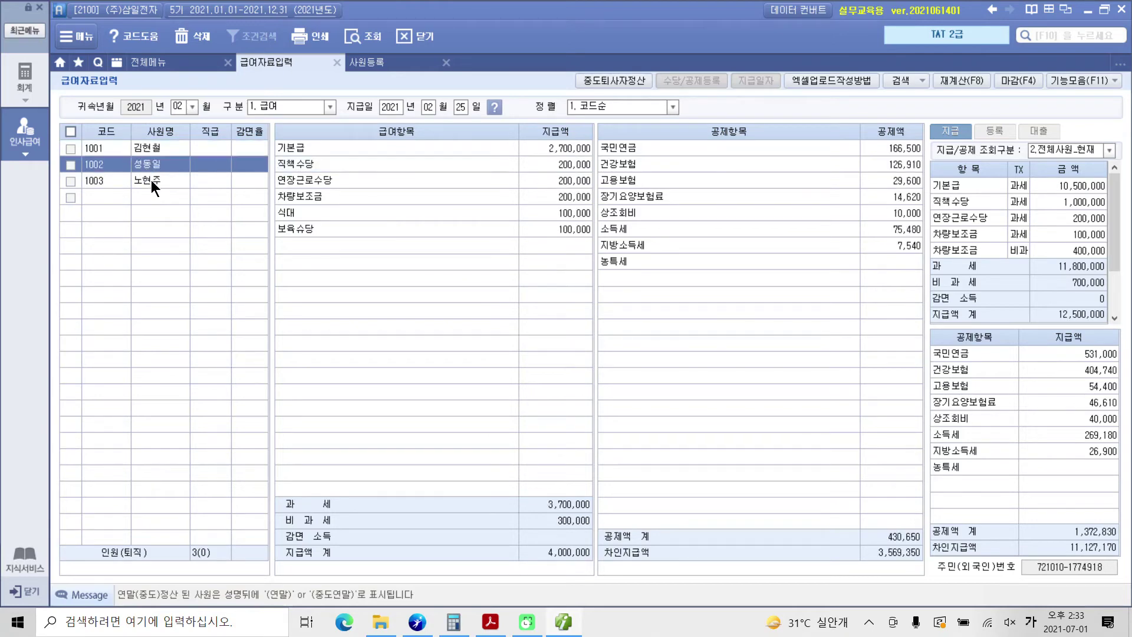
pyautogui.click(151, 179)
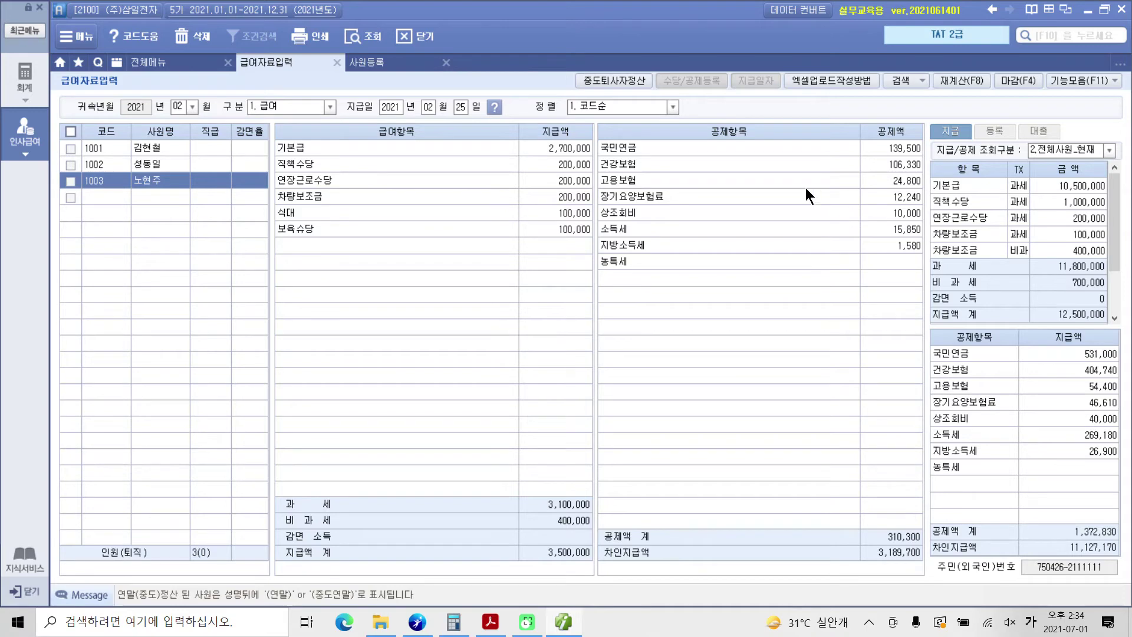
# Create the March 1. 급여 payroll by copying the previous month with 복사후 재계산, recalculating all 전체사원 items
pyautogui.click(193, 106)
pyautogui.click(185, 146)
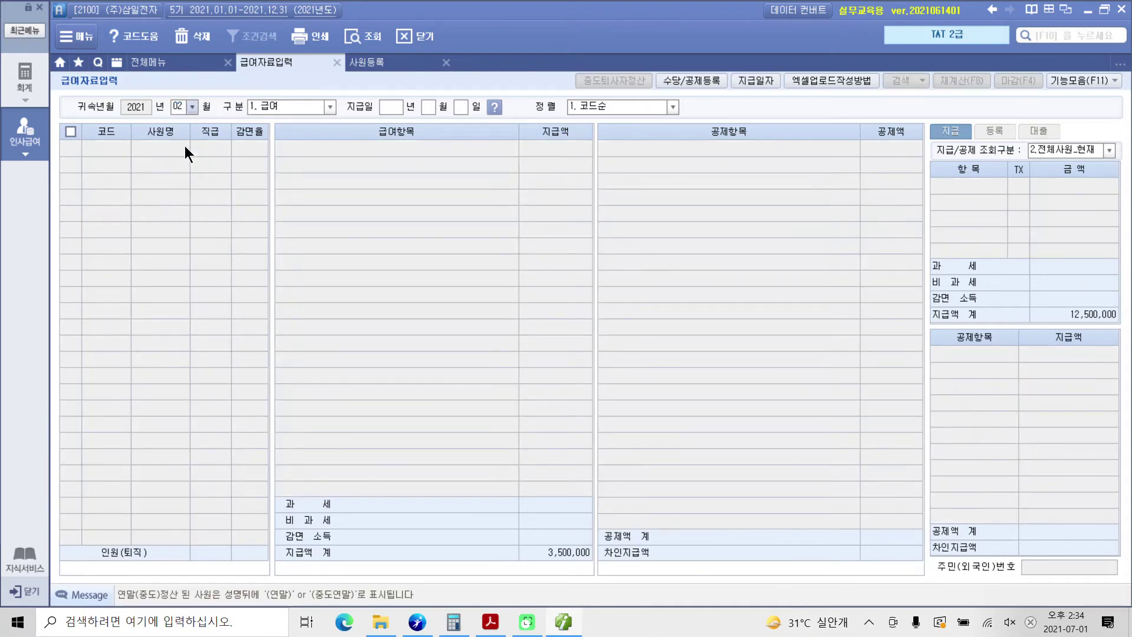
pyautogui.click(329, 106)
pyautogui.click(316, 122)
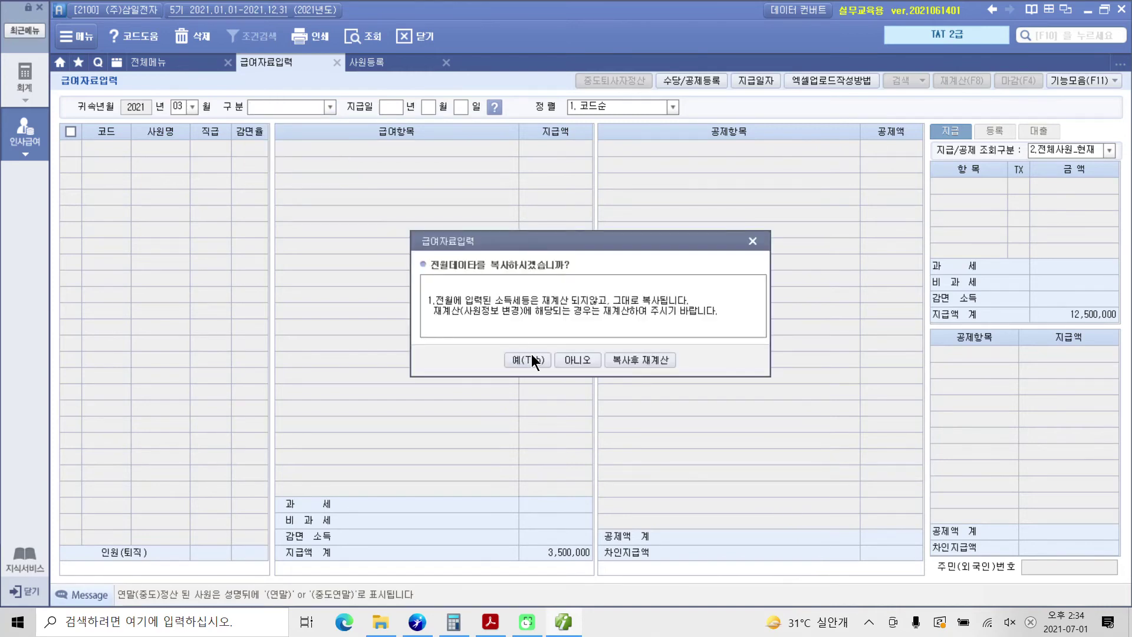
pyautogui.click(649, 364)
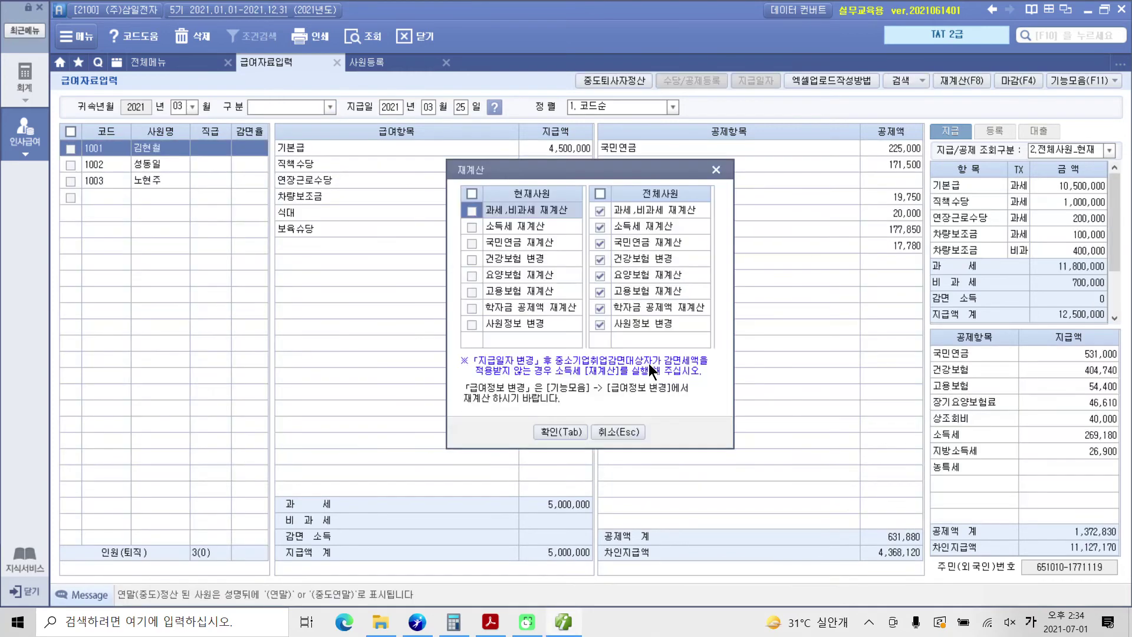
pyautogui.click(555, 428)
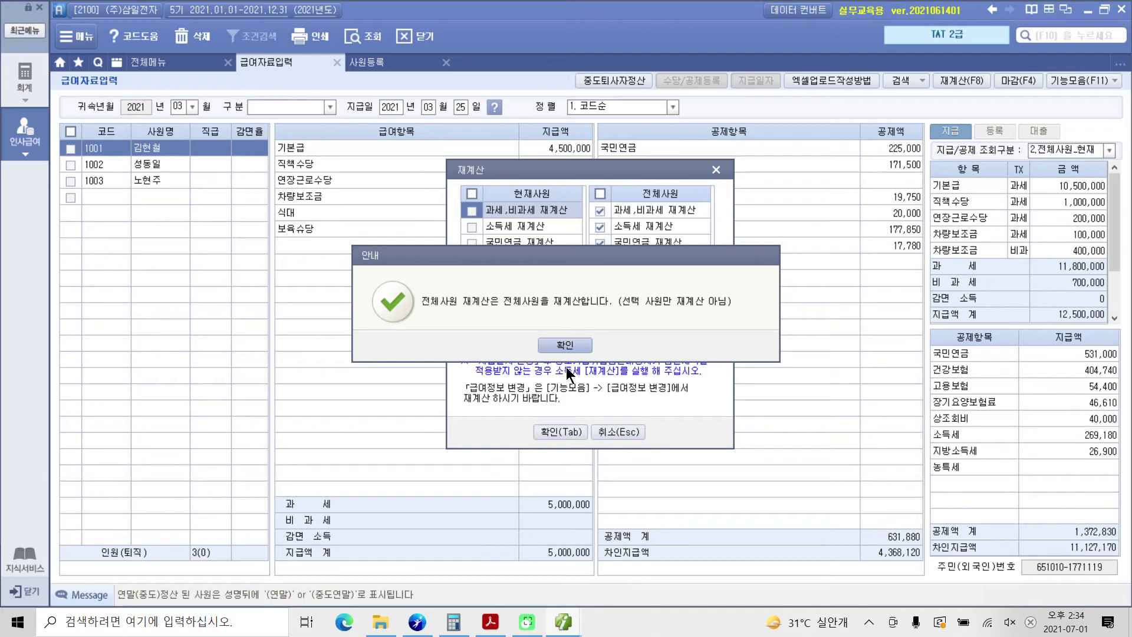
pyautogui.click(568, 348)
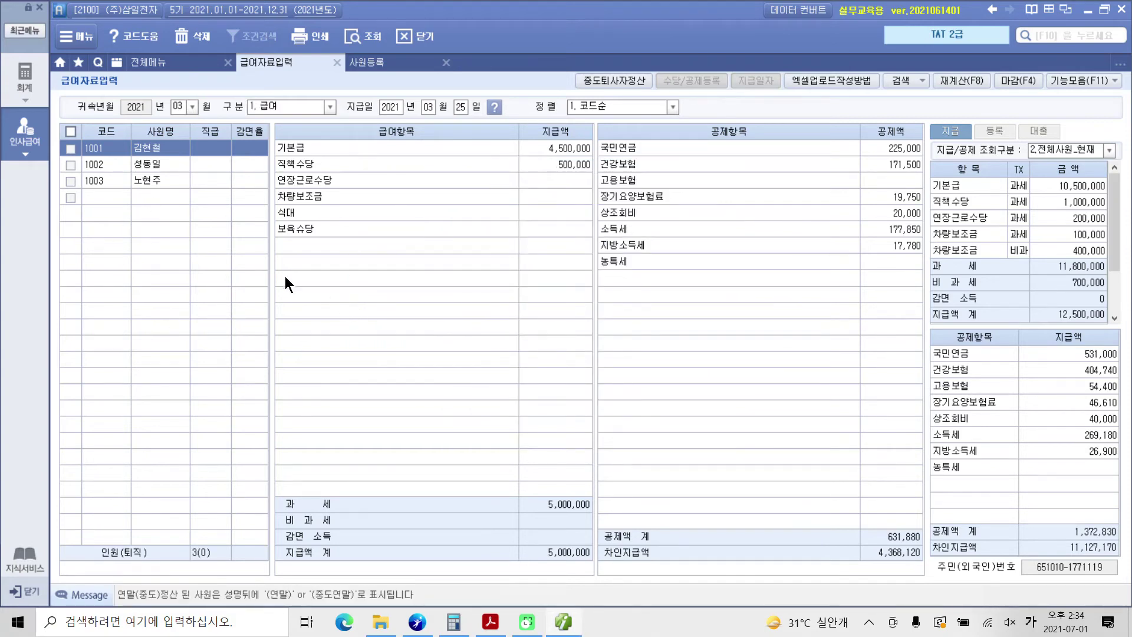
# Create the April 1. 급여 payroll by copying March's data with 복사후 재계산, recalculating all 전체사원 items
pyautogui.click(192, 107)
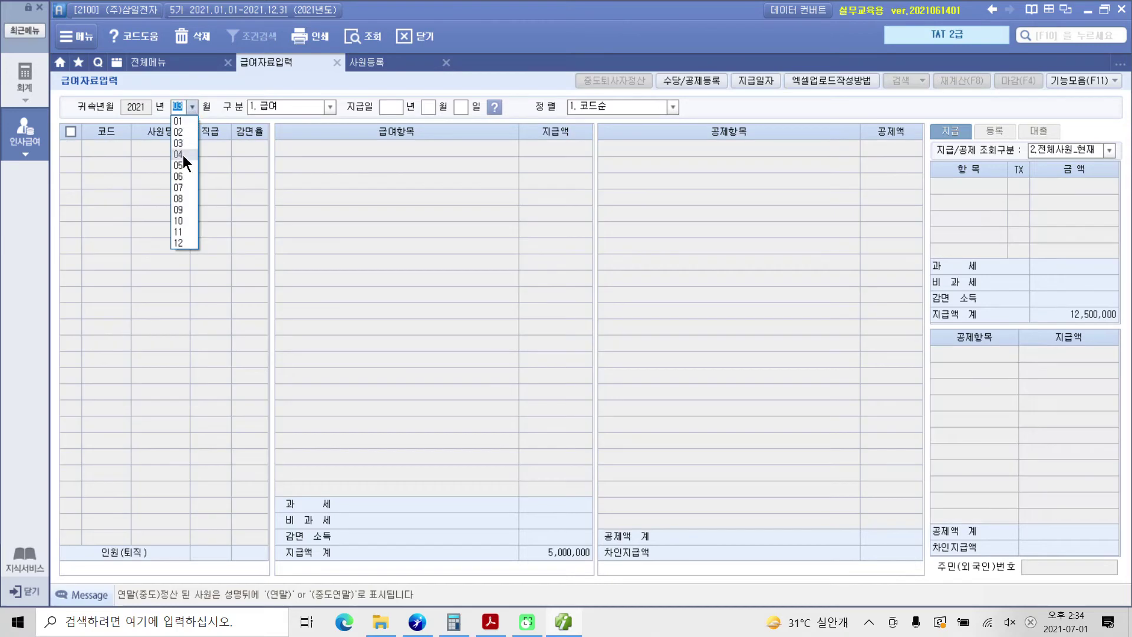
pyautogui.click(187, 154)
pyautogui.click(327, 106)
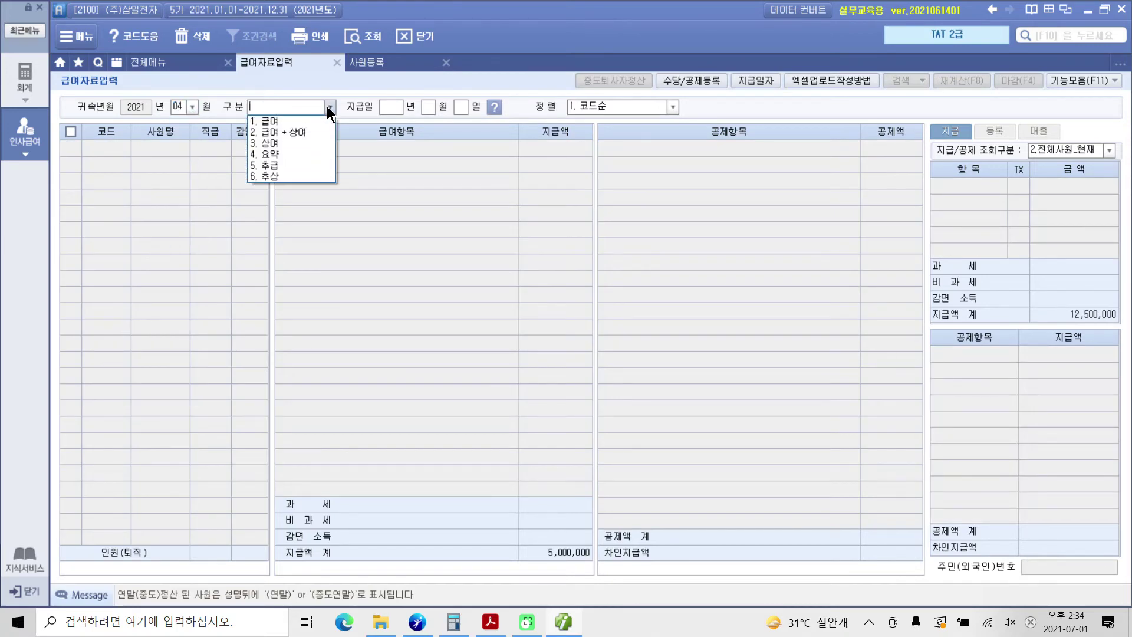
pyautogui.click(300, 125)
pyautogui.click(630, 358)
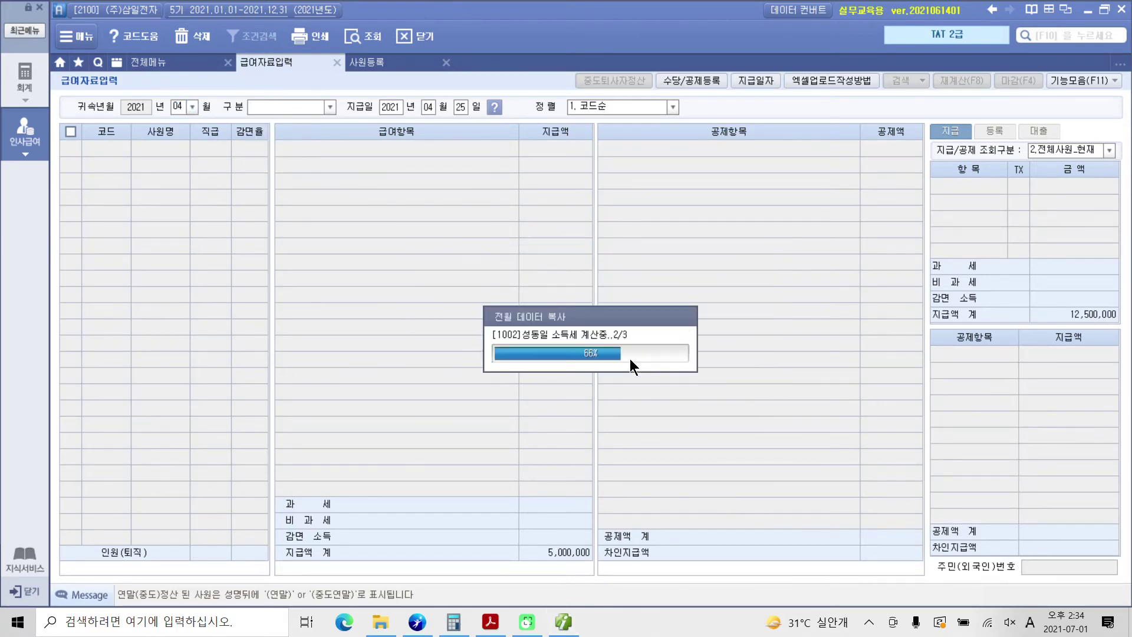
pyautogui.click(554, 433)
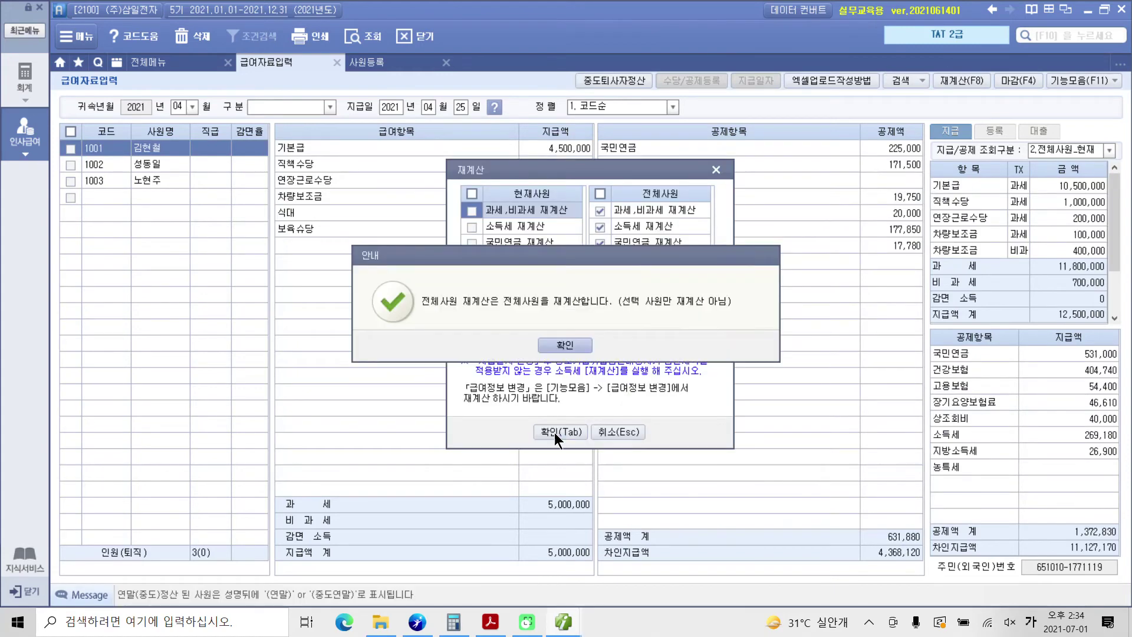
pyautogui.click(572, 349)
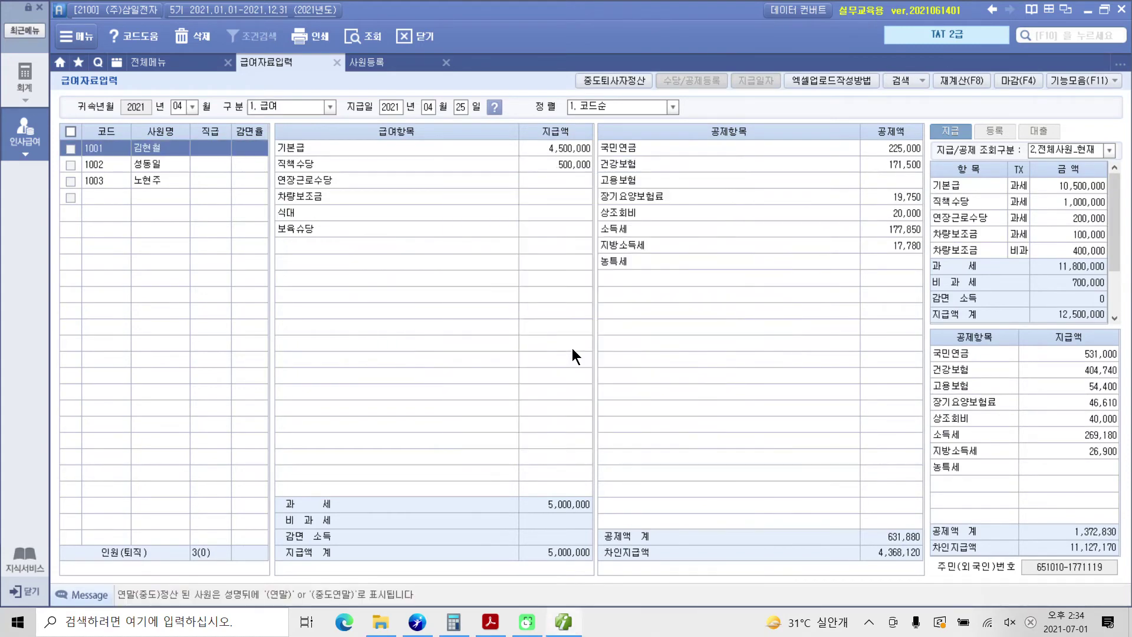
# Create the May 1. 급여 payroll by copying April's data with 복사후 재계산, recalculating all 전체사원 items
pyautogui.click(187, 105)
pyautogui.click(186, 166)
pyautogui.click(329, 107)
pyautogui.click(317, 122)
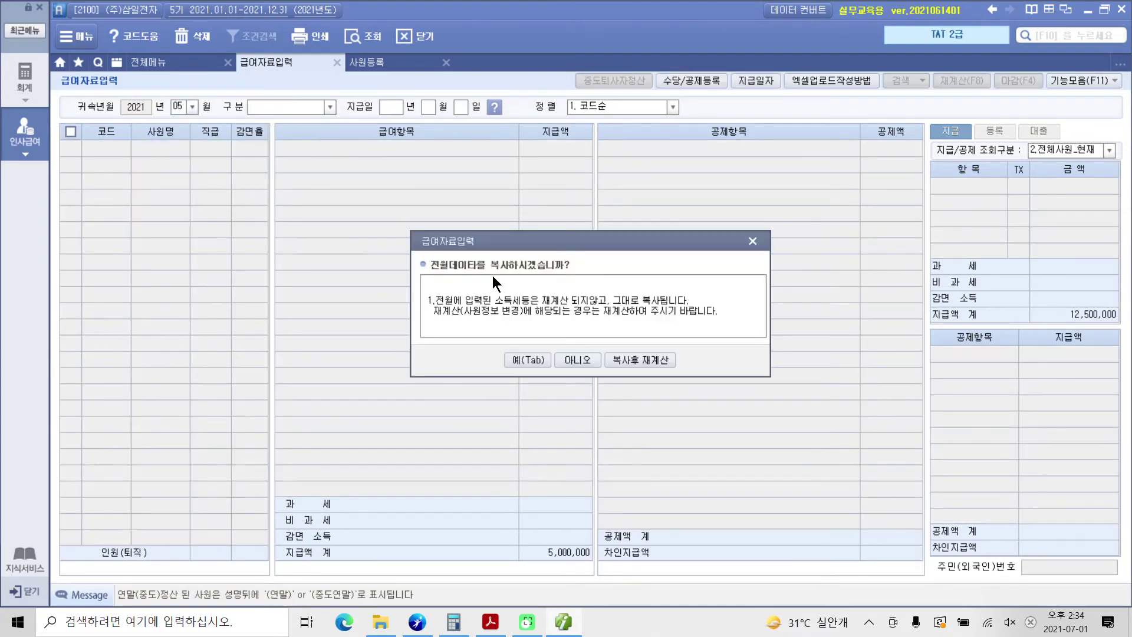
pyautogui.click(651, 359)
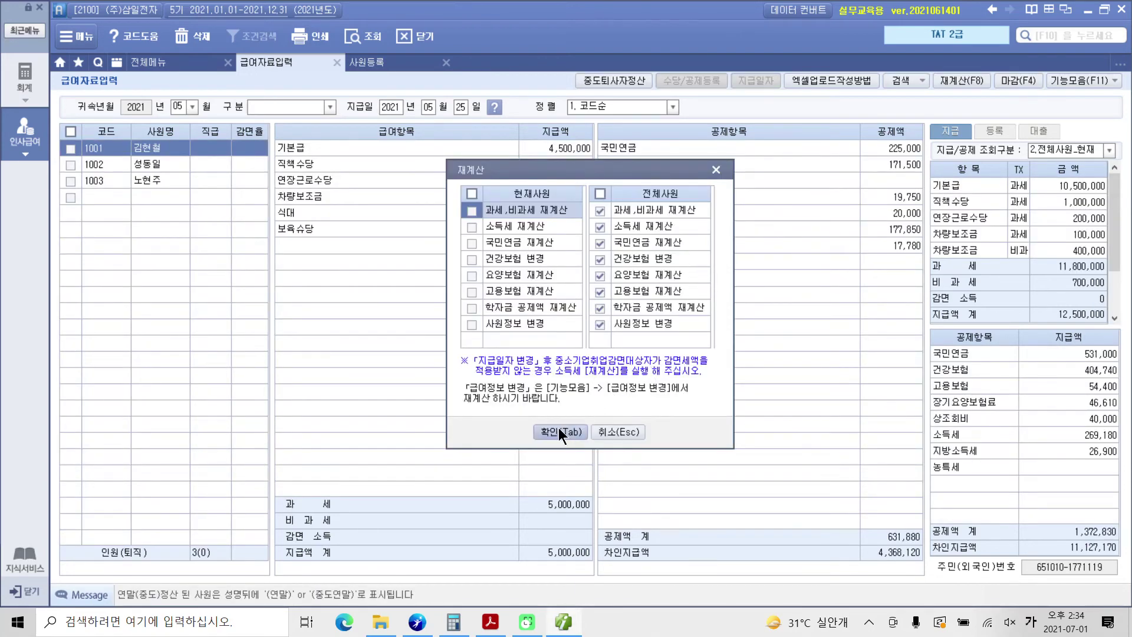
pyautogui.click(558, 427)
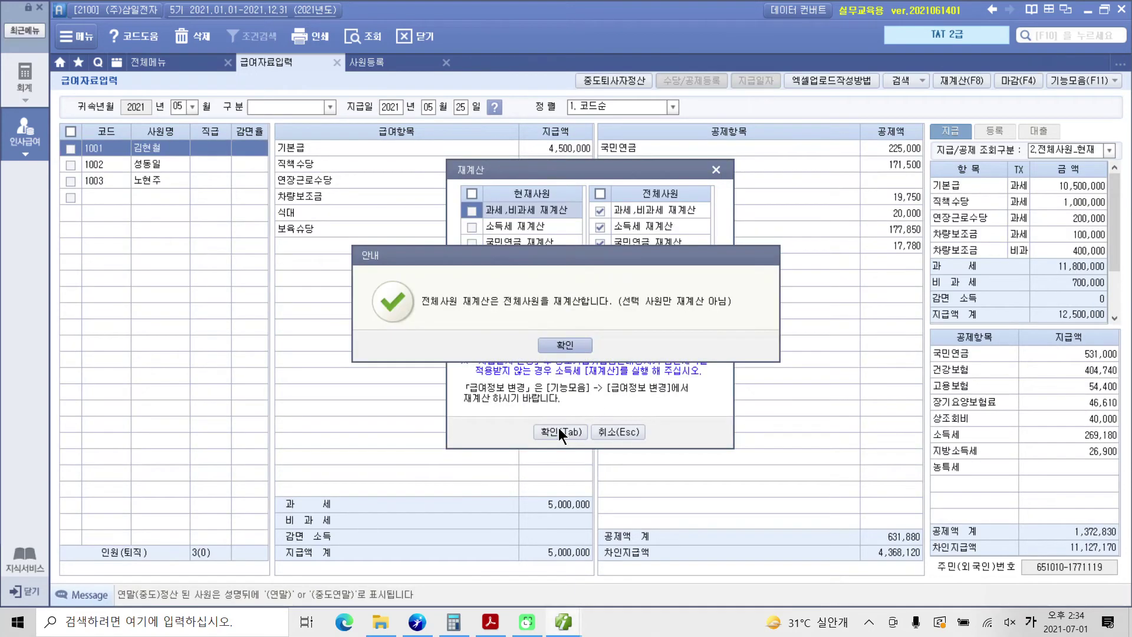
pyautogui.click(567, 347)
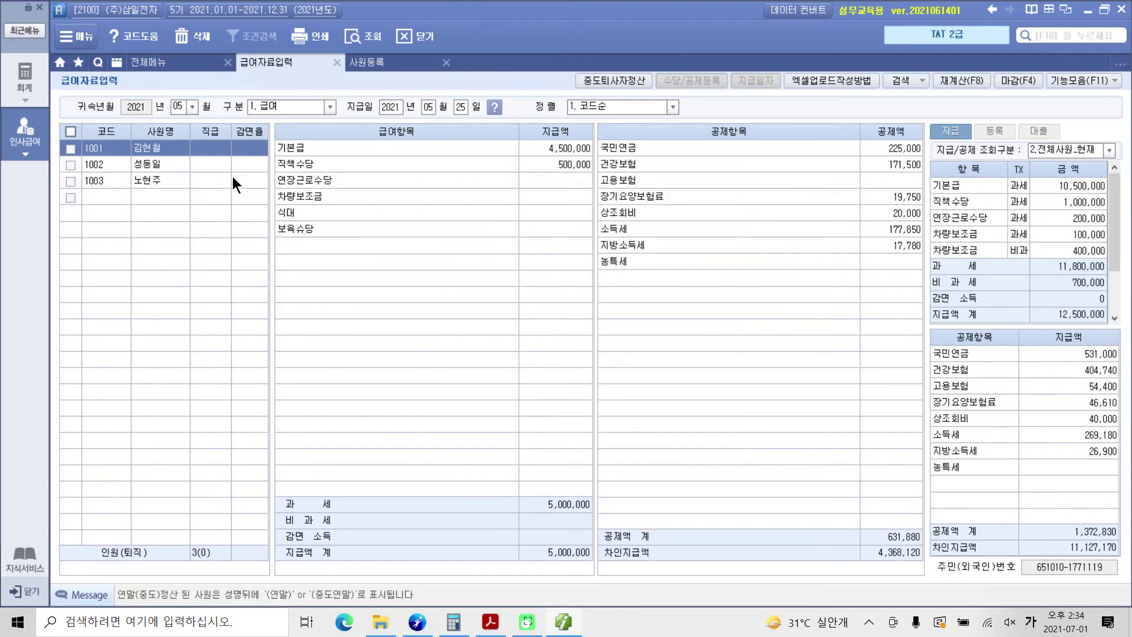
# Create the June 1. 급여 payroll by copying May's data with 복사후 재계산, recalculating all 전체사원 items
pyautogui.click(192, 105)
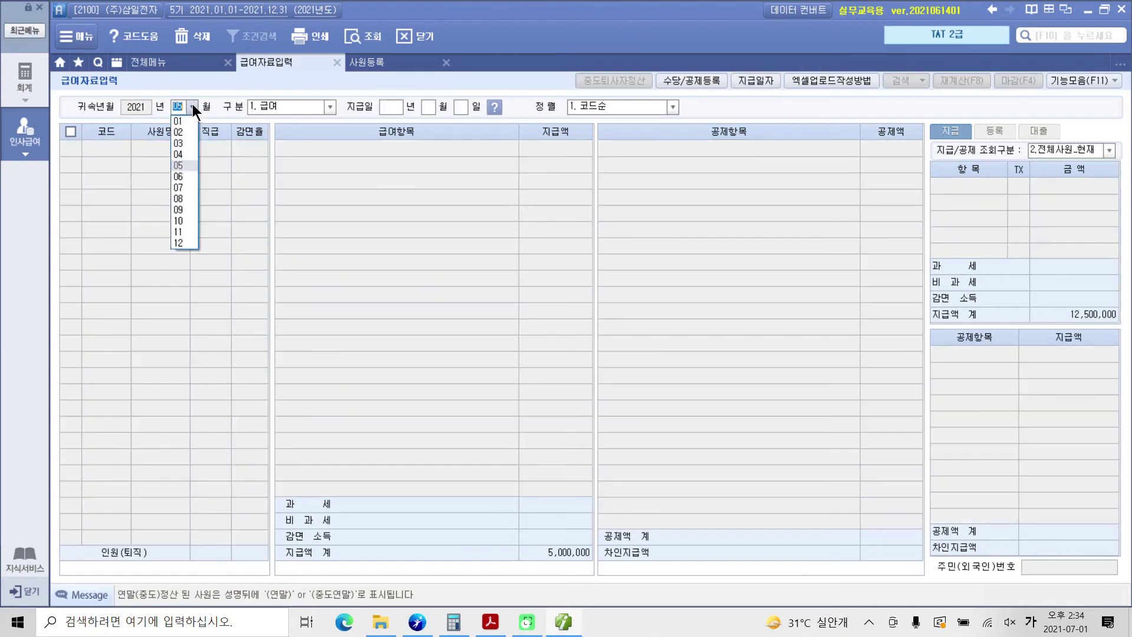
pyautogui.click(182, 174)
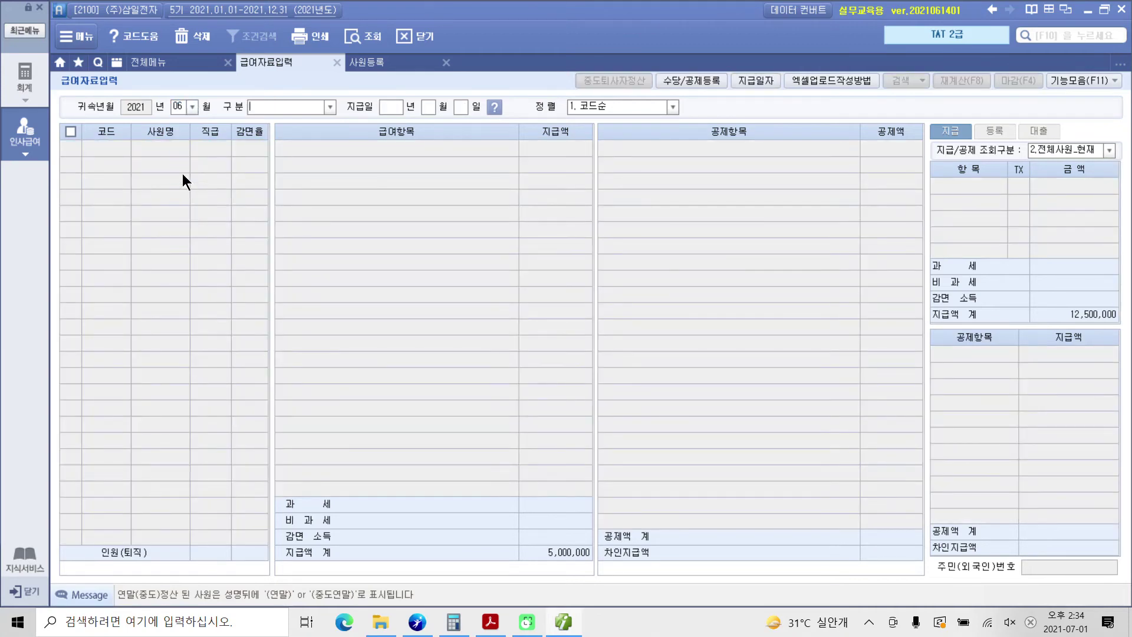
pyautogui.click(331, 107)
pyautogui.click(310, 120)
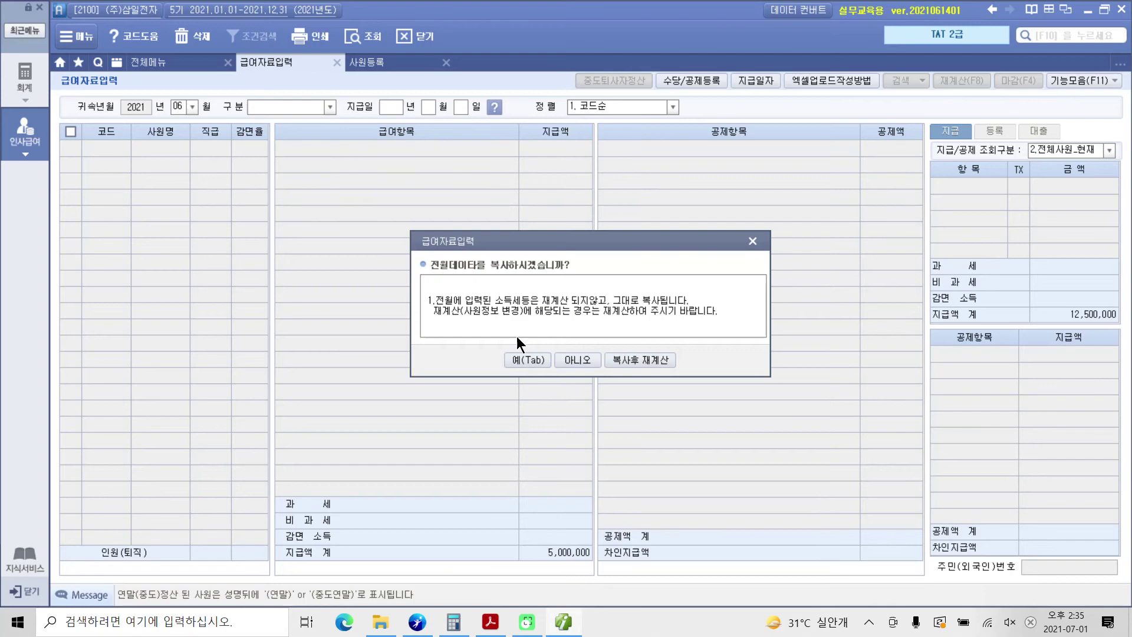
pyautogui.click(635, 357)
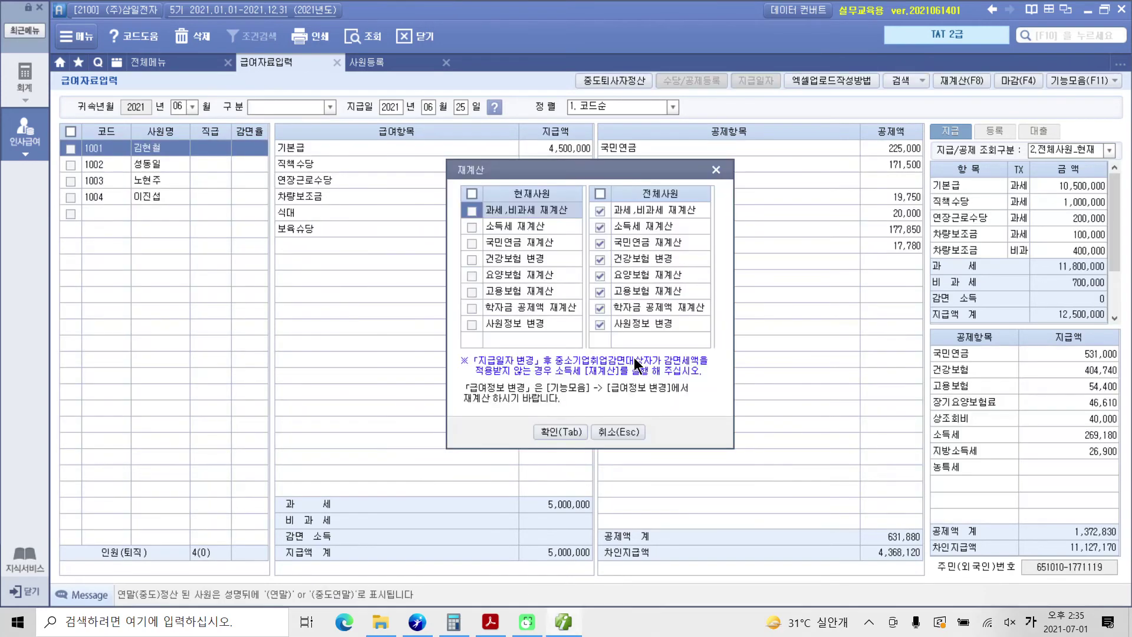
pyautogui.click(544, 434)
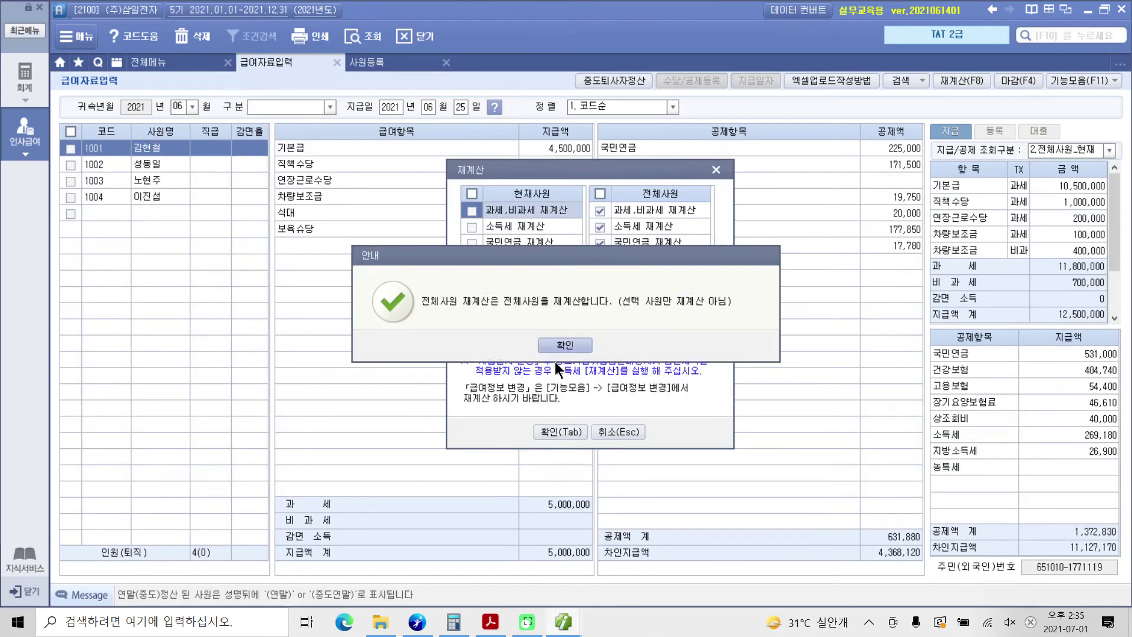
pyautogui.press('Return')
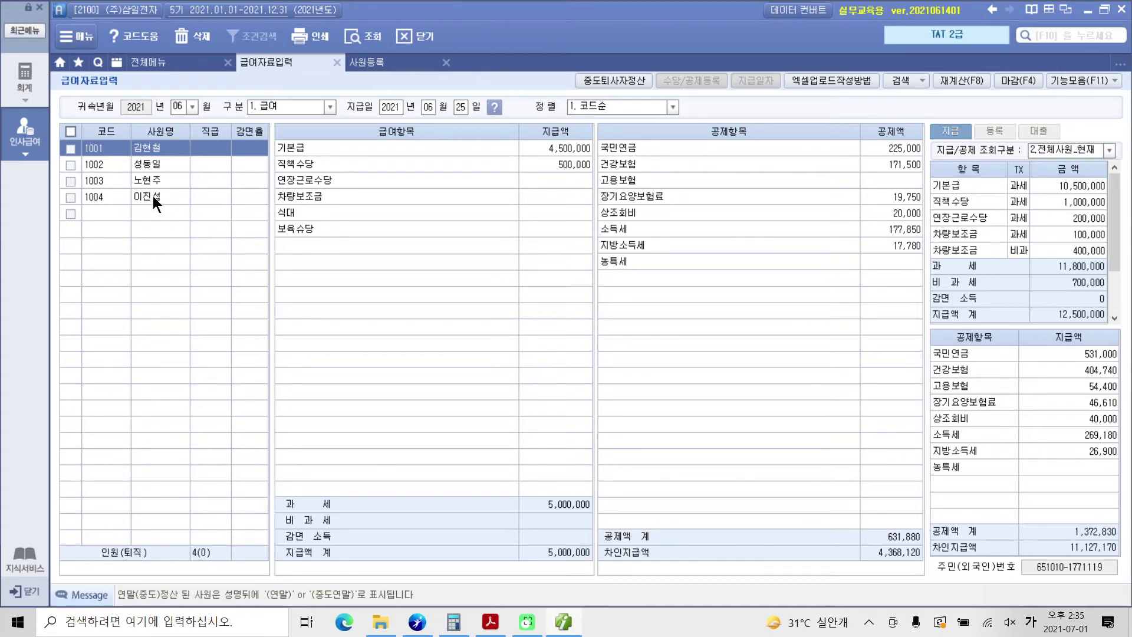
# Check the 입사년월일 of employee 1004 in 사원등록 and return to 급여자료입력
pyautogui.click(365, 64)
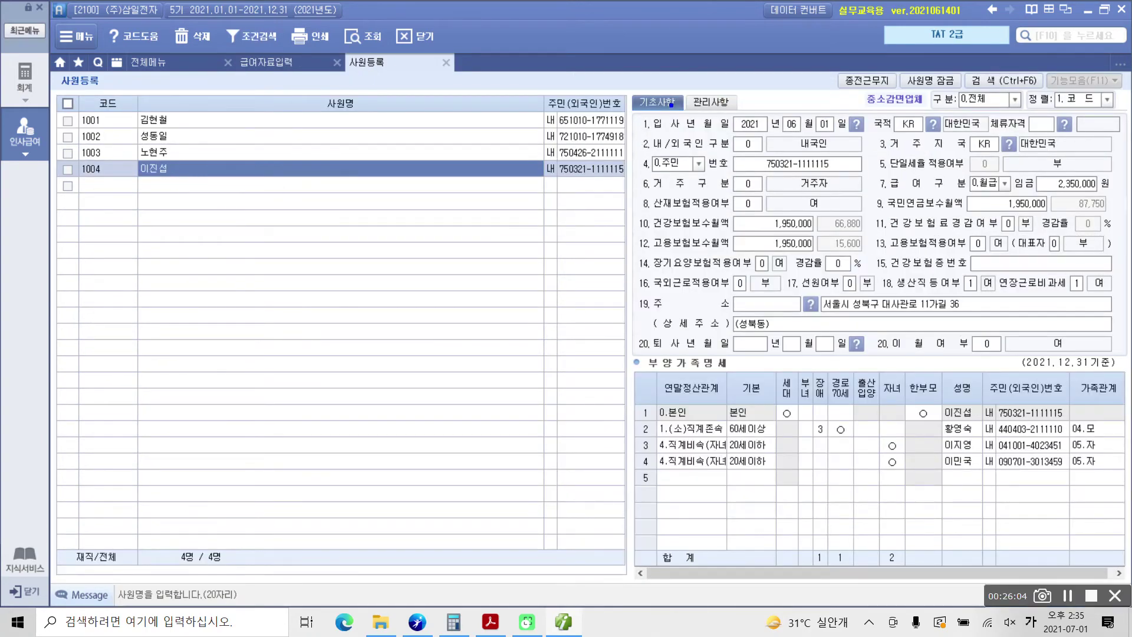
pyautogui.moveTo(629, 102)
pyautogui.mouseDown()
pyautogui.moveTo(802, 140)
pyautogui.moveTo(861, 102)
pyautogui.moveTo(631, 102)
pyautogui.mouseUp()
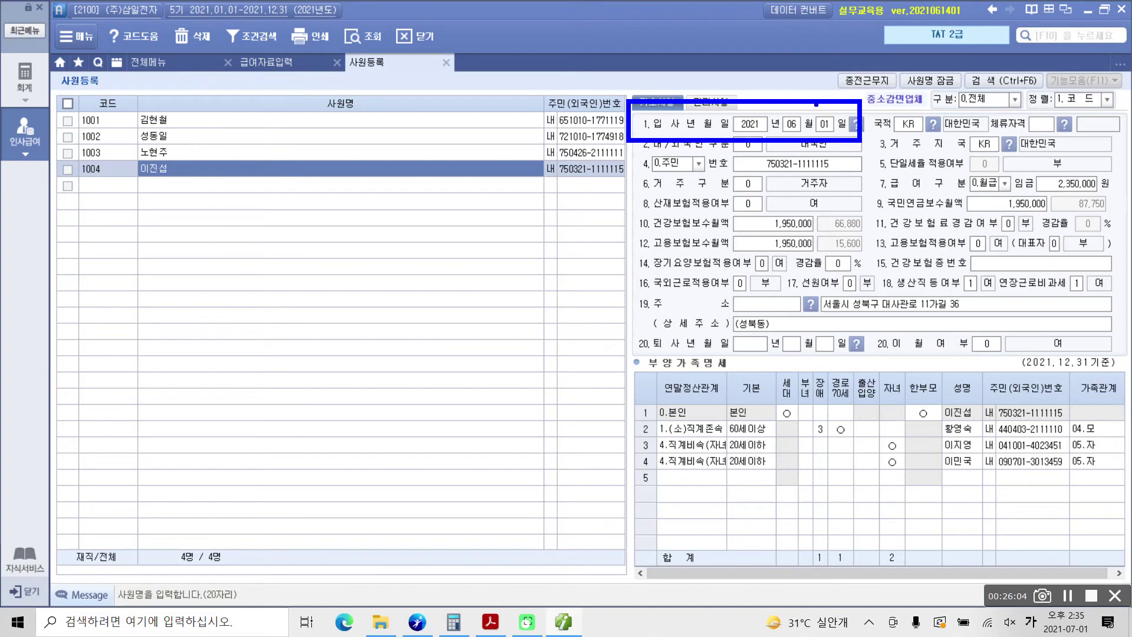
pyautogui.moveTo(818, 109); pyautogui.dragTo(836, 104)
pyautogui.press('Escape')
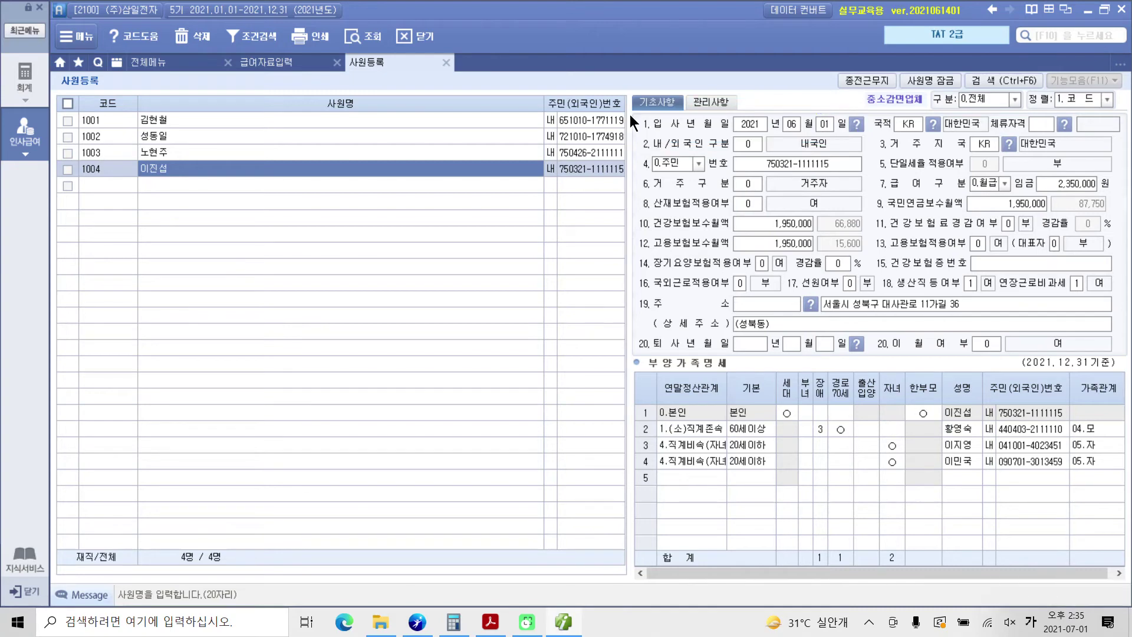
pyautogui.click(259, 61)
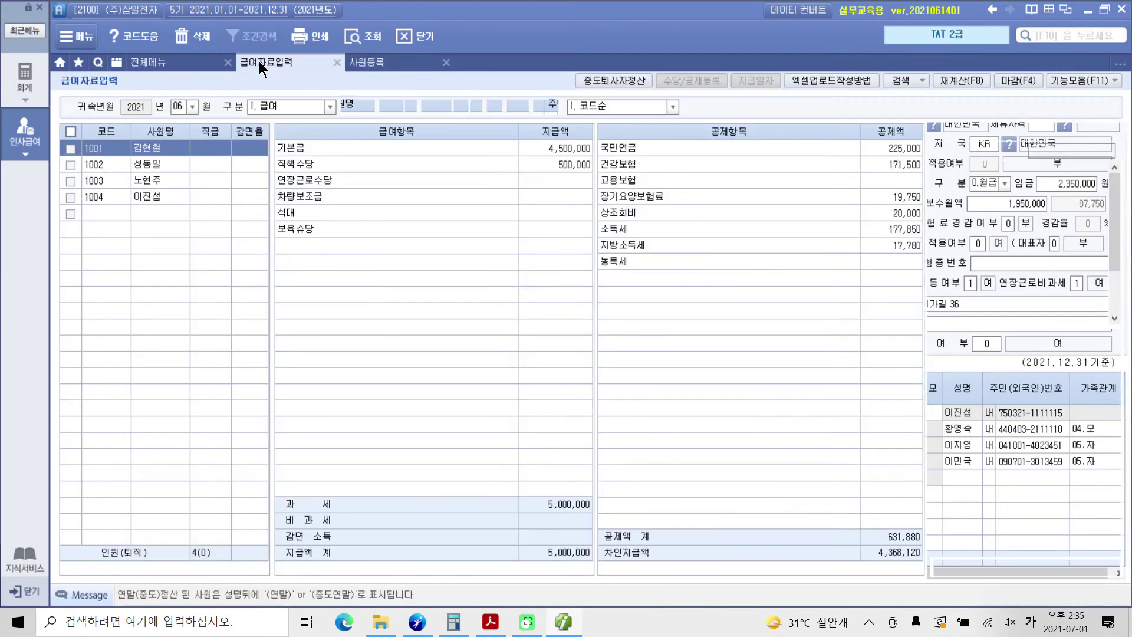
# Enter 기본급 1,850,000 and 직책수당 100,000 for employee 1004 in the June payroll
pyautogui.click(156, 201)
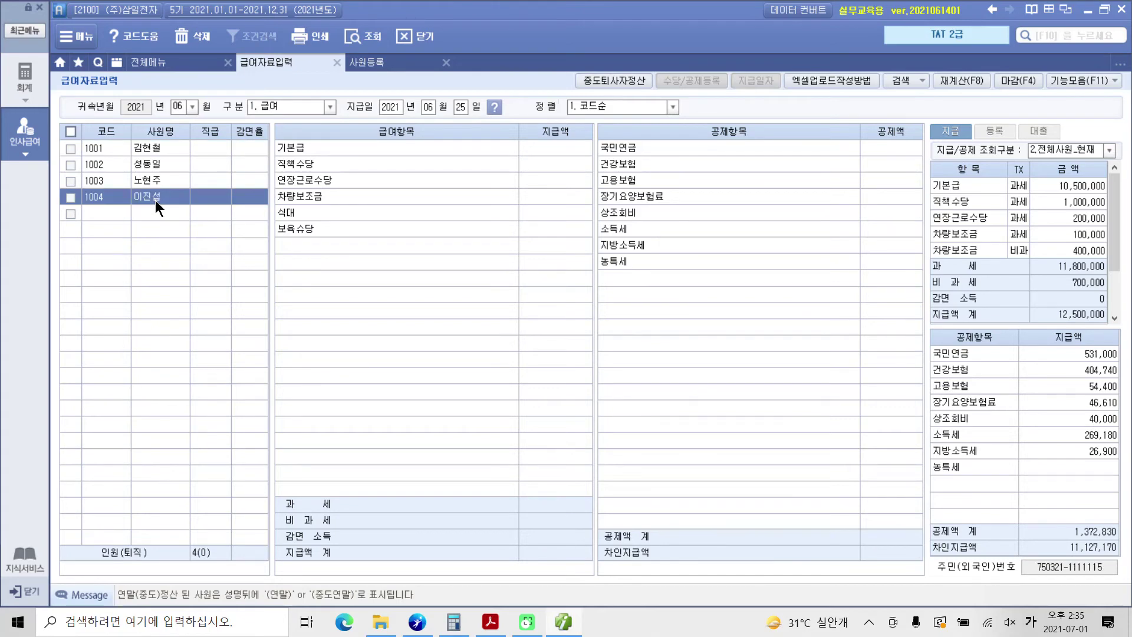
pyautogui.click(561, 149)
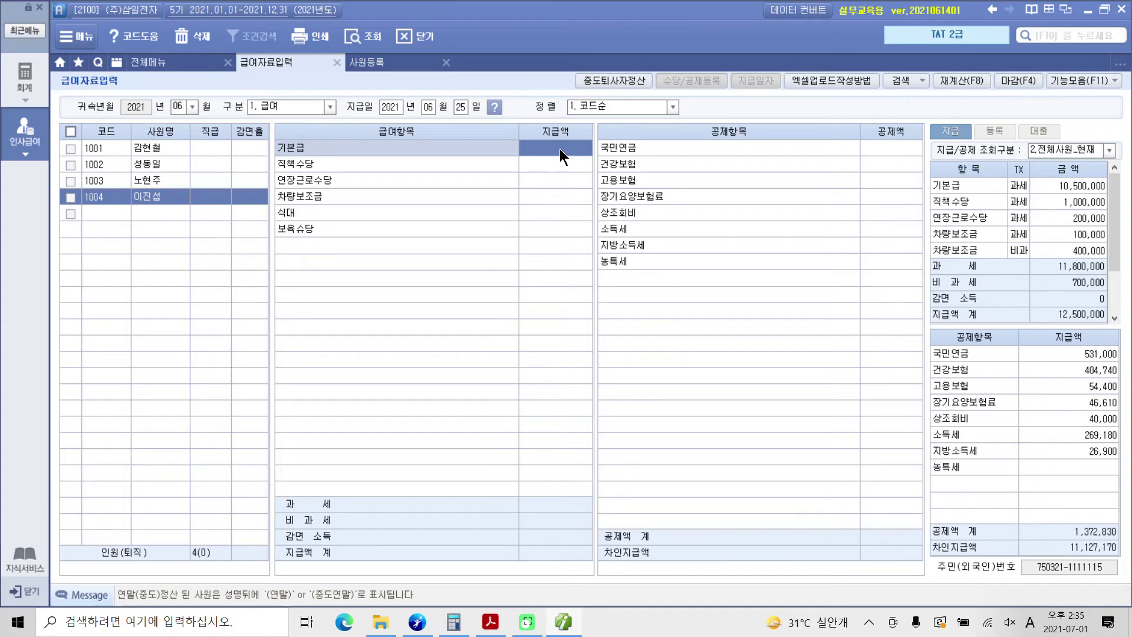
pyautogui.click(560, 148)
pyautogui.write('1850000')
pyautogui.press('Return')
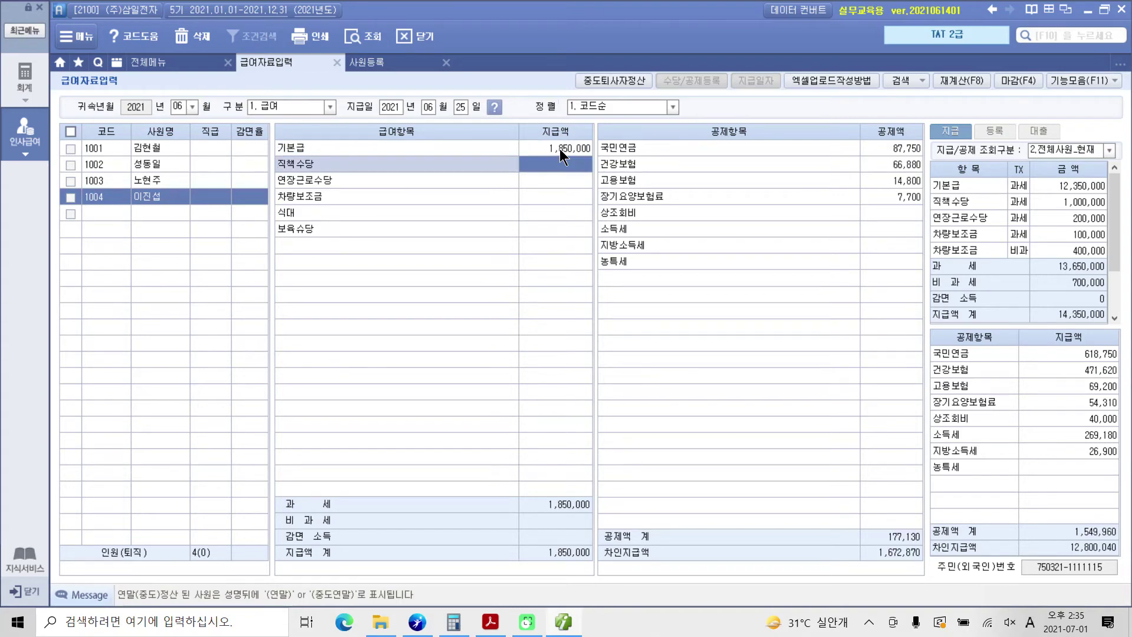
pyautogui.write('100,000')
pyautogui.press('Return')
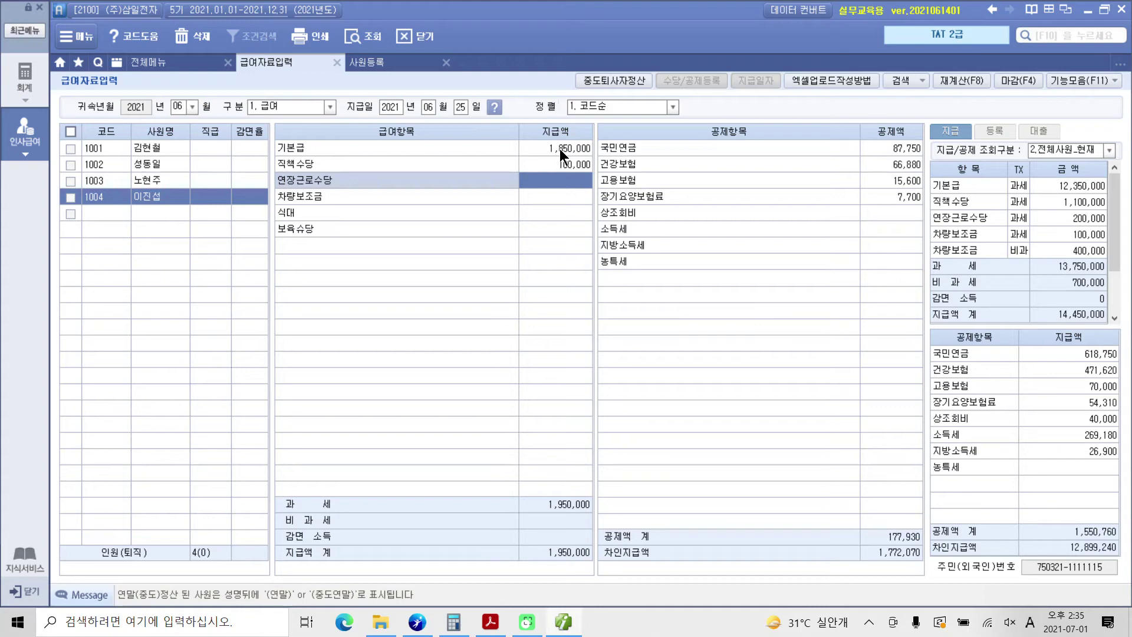
# Enter 연장근로수당 300,000 and 식대 100,000 for employee 1004, leaving 차량보조금 blank
pyautogui.write('3000000')
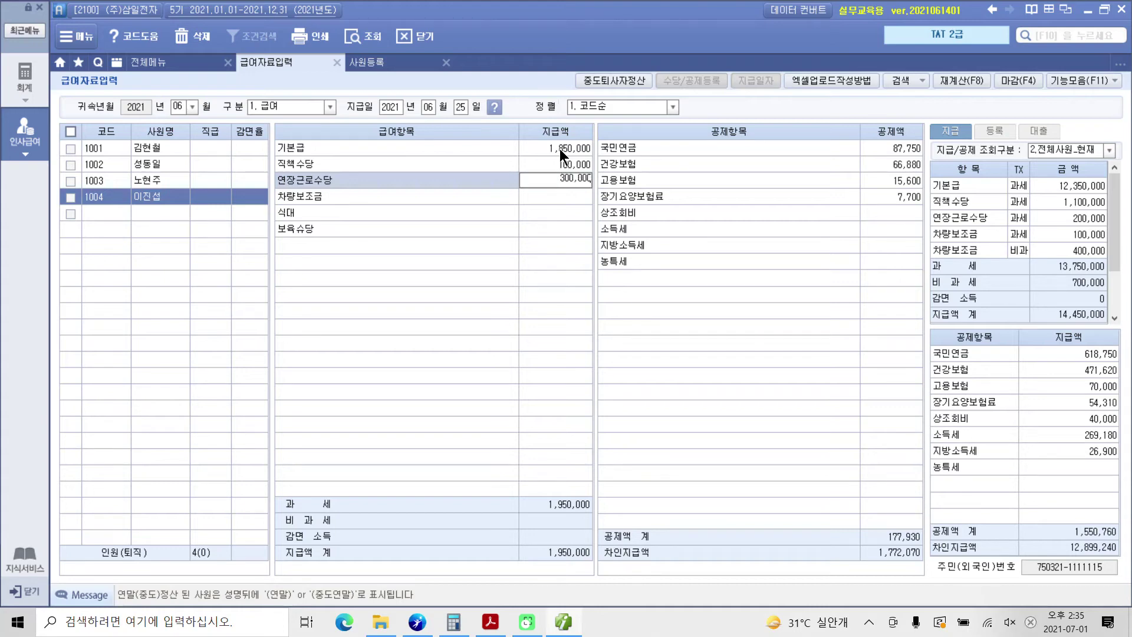
pyautogui.press('Return')
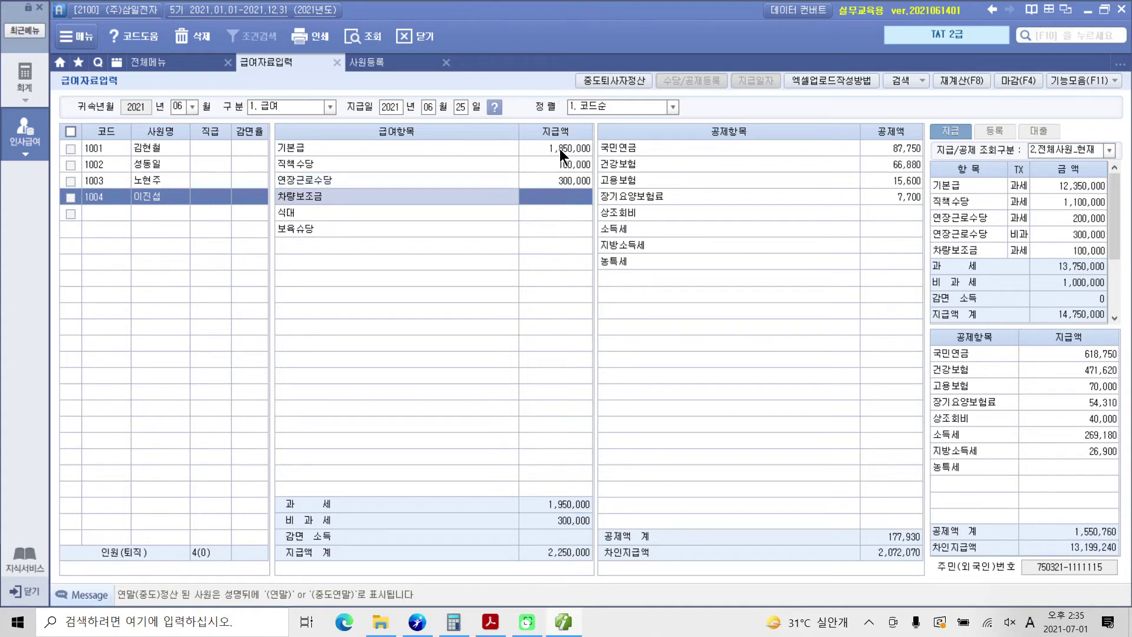
pyautogui.press('Return')
pyautogui.write('1000000')
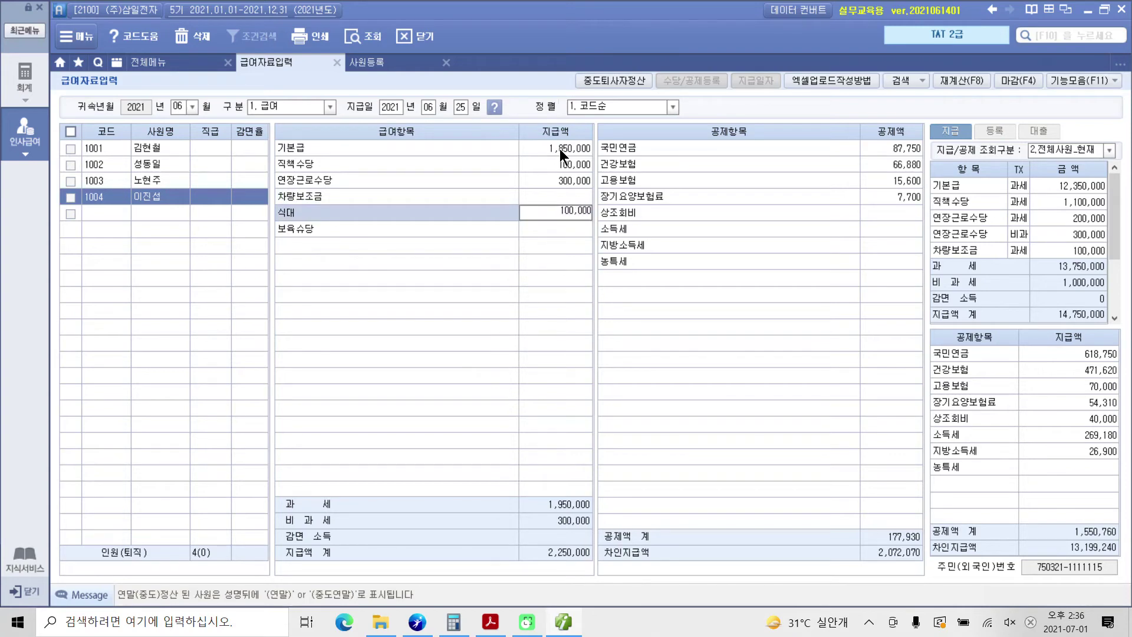
pyautogui.press('Return')
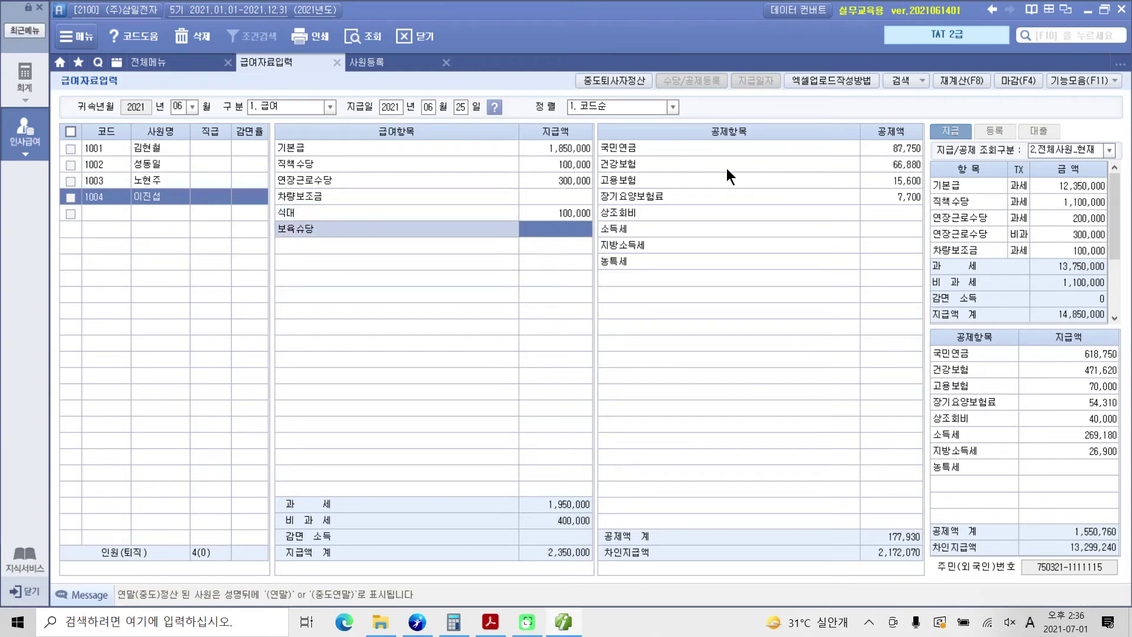
# Enter a 상조회비 deduction of 10,000 for employee 1004 in the June payroll
pyautogui.click(892, 214)
pyautogui.write('100000')
pyautogui.press('Return')
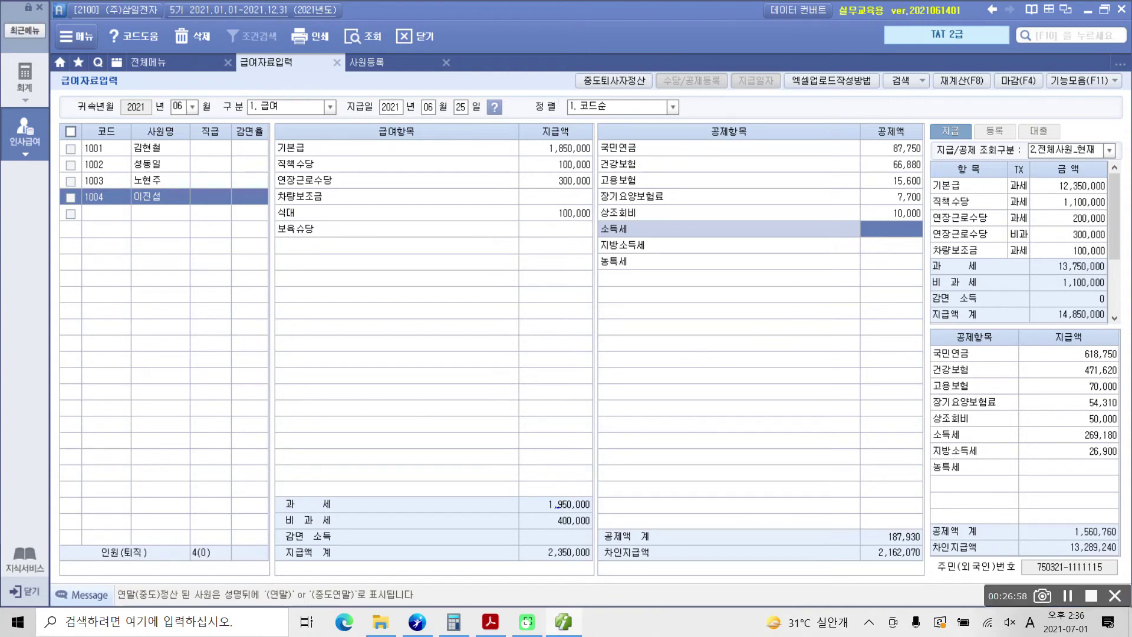
pyautogui.moveTo(510, 526); pyautogui.dragTo(591, 528)
pyautogui.moveTo(528, 176); pyautogui.dragTo(541, 176)
pyautogui.moveTo(527, 207); pyautogui.dragTo(545, 209)
pyautogui.moveTo(433, 319); pyautogui.dragTo(493, 395)
pyautogui.moveTo(515, 320)
pyautogui.mouseDown()
pyautogui.moveTo(515, 365)
pyautogui.moveTo(541, 325)
pyautogui.moveTo(584, 326)
pyautogui.moveTo(599, 370)
pyautogui.mouseUp()
pyautogui.moveTo(630, 317)
pyautogui.mouseDown()
pyautogui.moveTo(623, 341)
pyautogui.moveTo(687, 330)
pyautogui.moveTo(712, 311)
pyautogui.mouseUp()
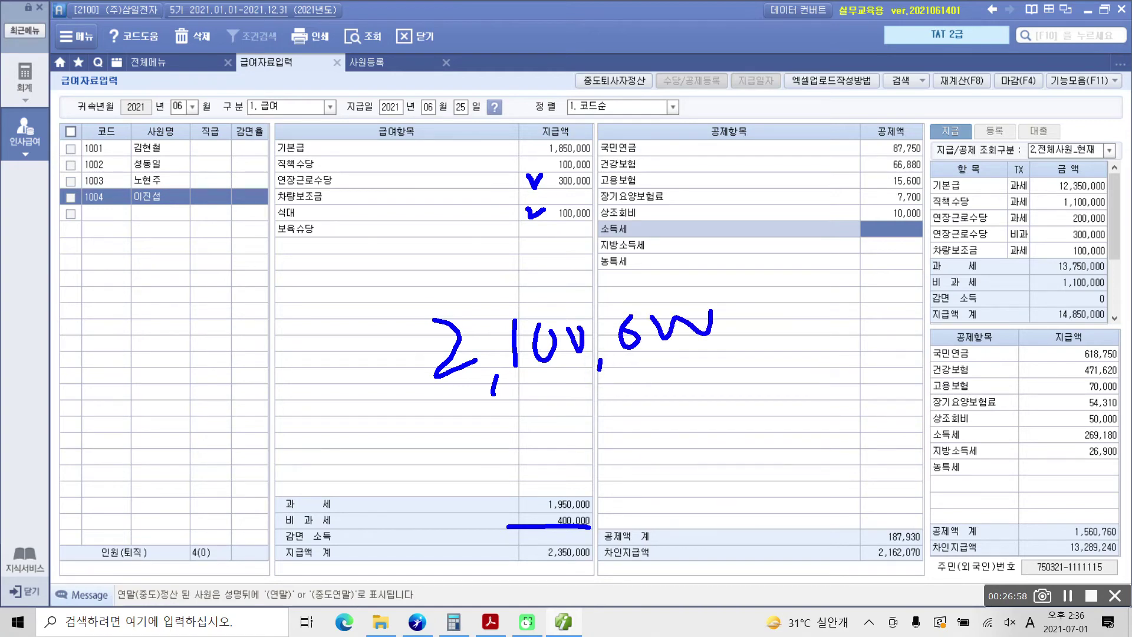
pyautogui.moveTo(516, 189)
pyautogui.mouseDown()
pyautogui.moveTo(438, 262)
pyautogui.moveTo(391, 457)
pyautogui.moveTo(403, 497)
pyautogui.mouseUp()
pyautogui.moveTo(547, 498)
pyautogui.mouseDown()
pyautogui.moveTo(506, 541)
pyautogui.moveTo(534, 538)
pyautogui.mouseUp()
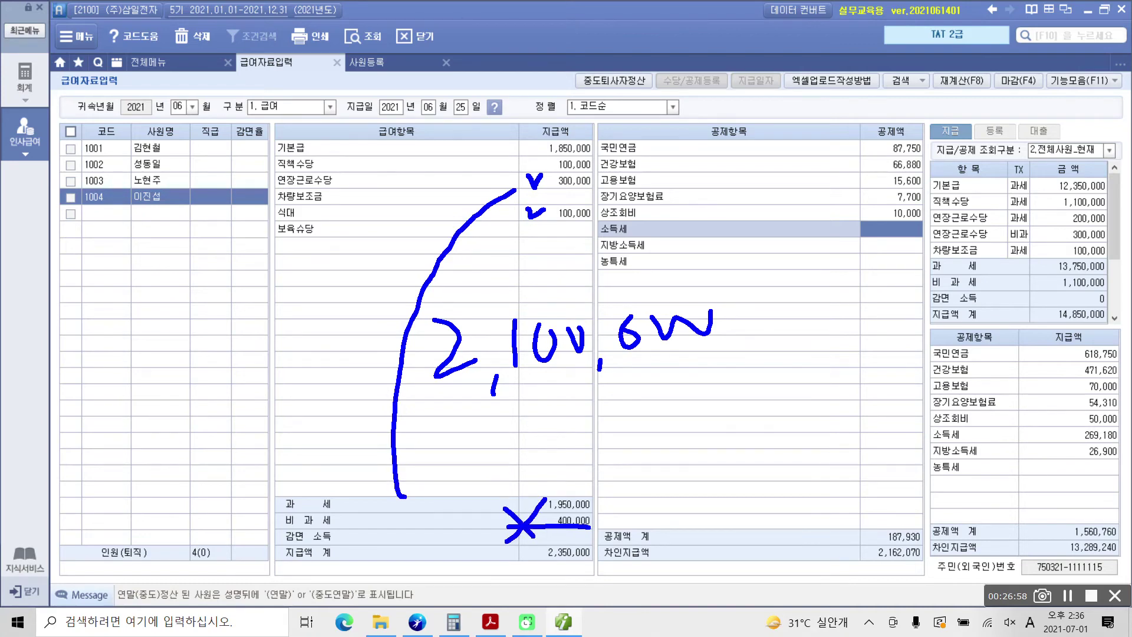
# Try a 직책수당 of 400,000 for employee 1004 in the June payroll to test the overtime tax exemption
pyautogui.press('Escape')
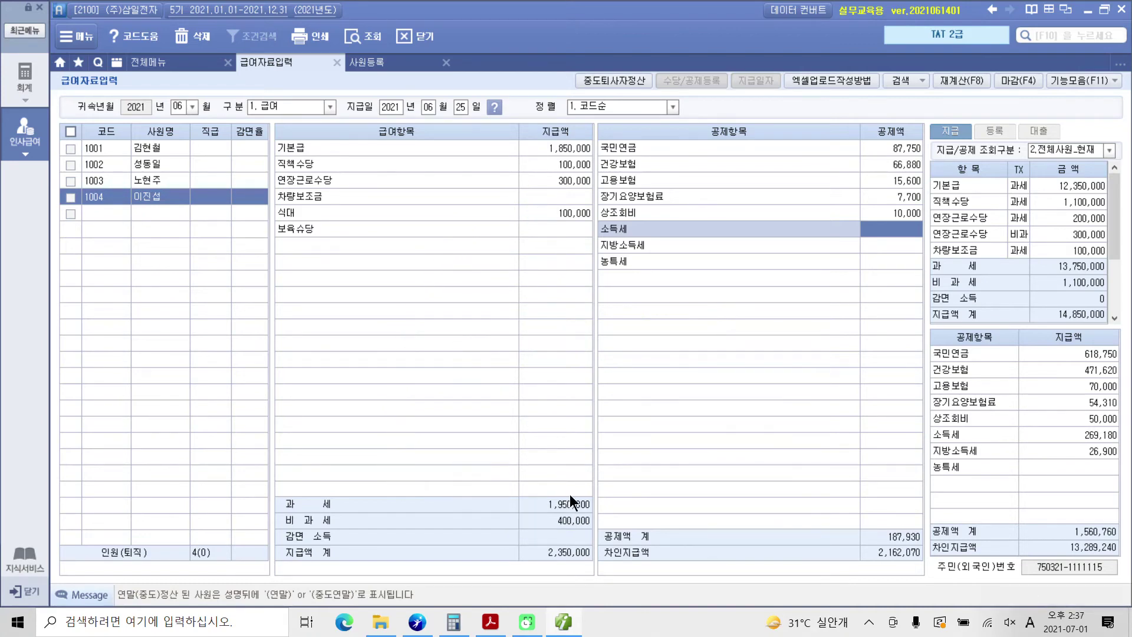
pyautogui.click(572, 164)
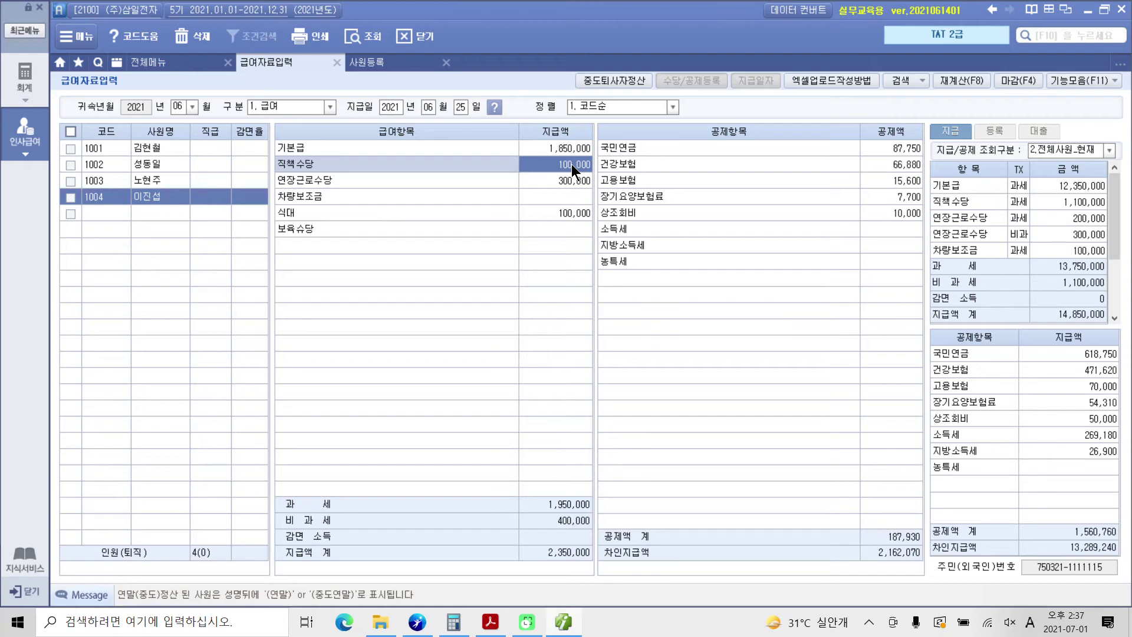
pyautogui.write('400')
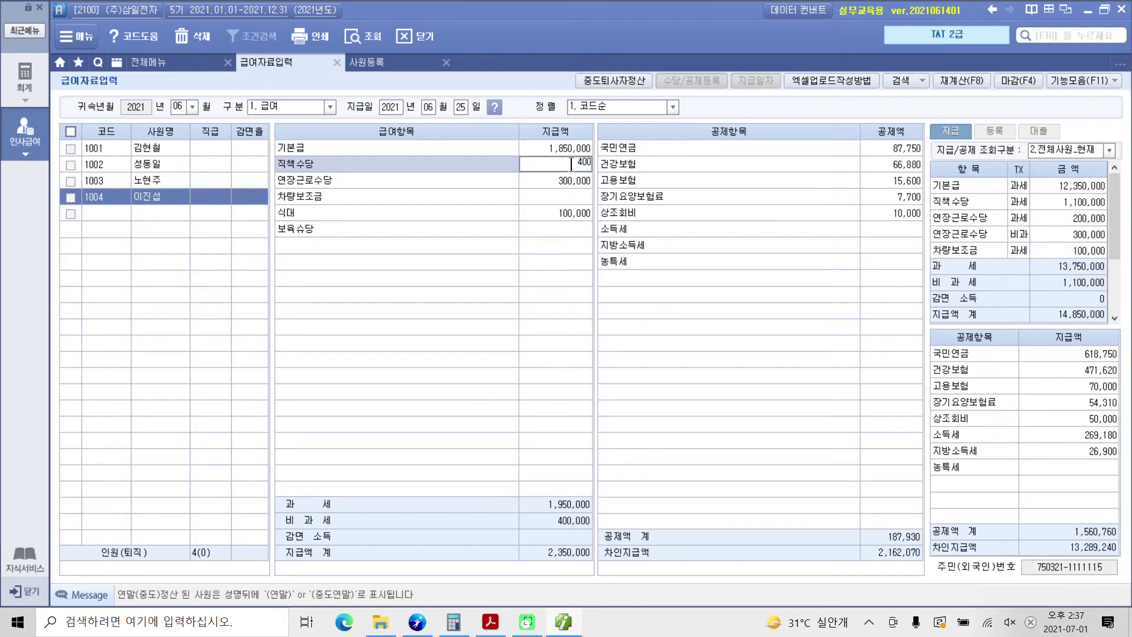
pyautogui.write(',000')
pyautogui.press('Return')
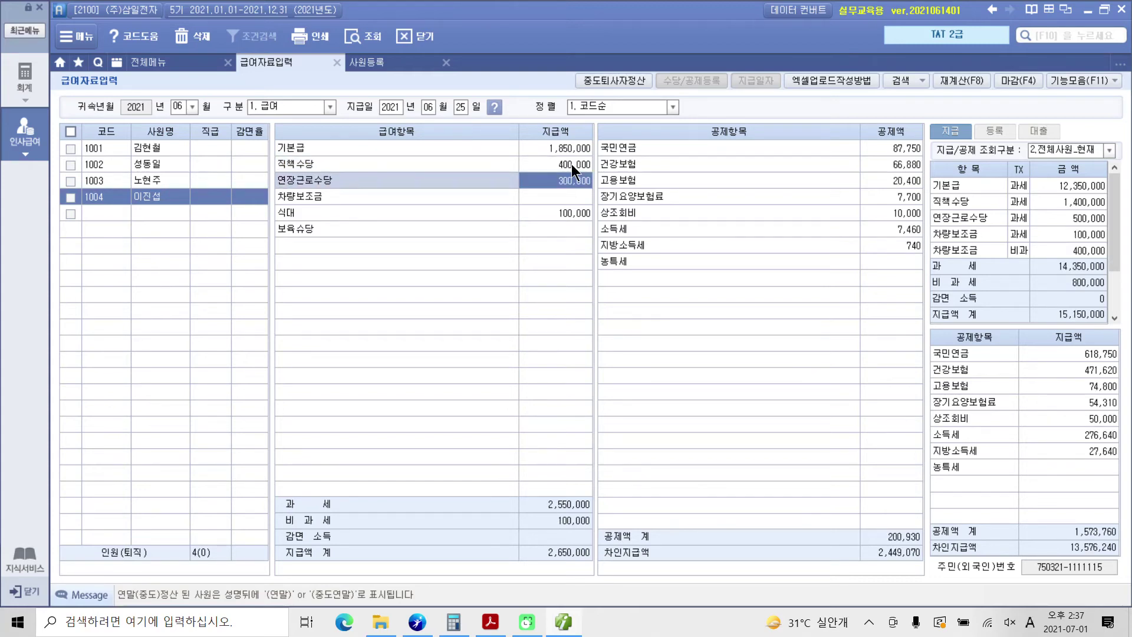
# Set 직책수당 back to 100,000 for employee 1004 in the June payroll
pyautogui.click(571, 164)
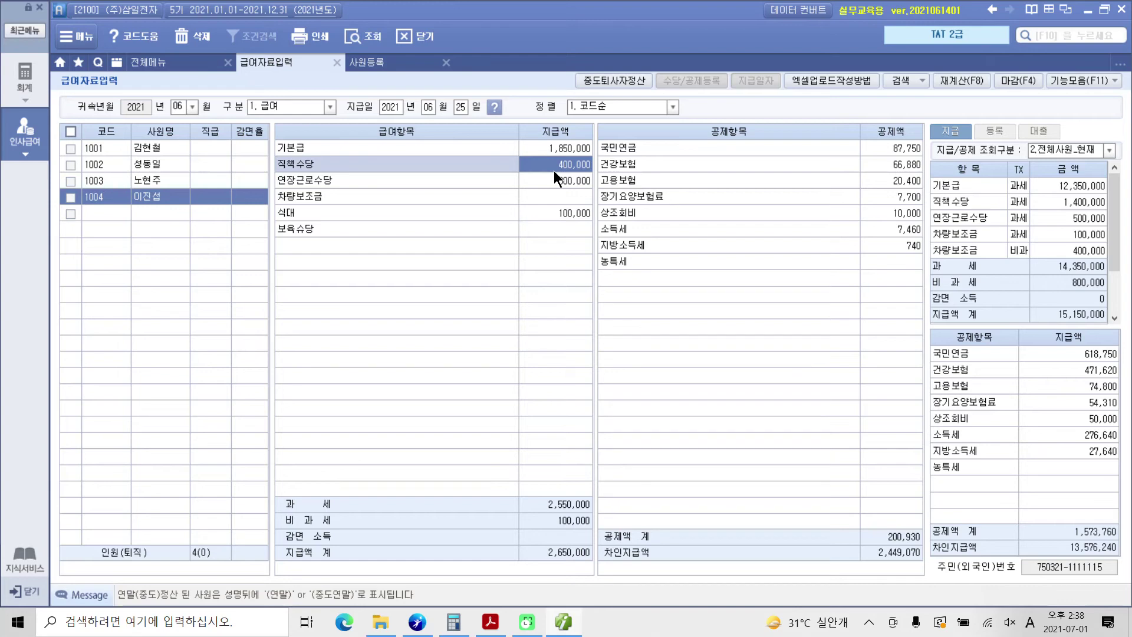
pyautogui.write('100,000')
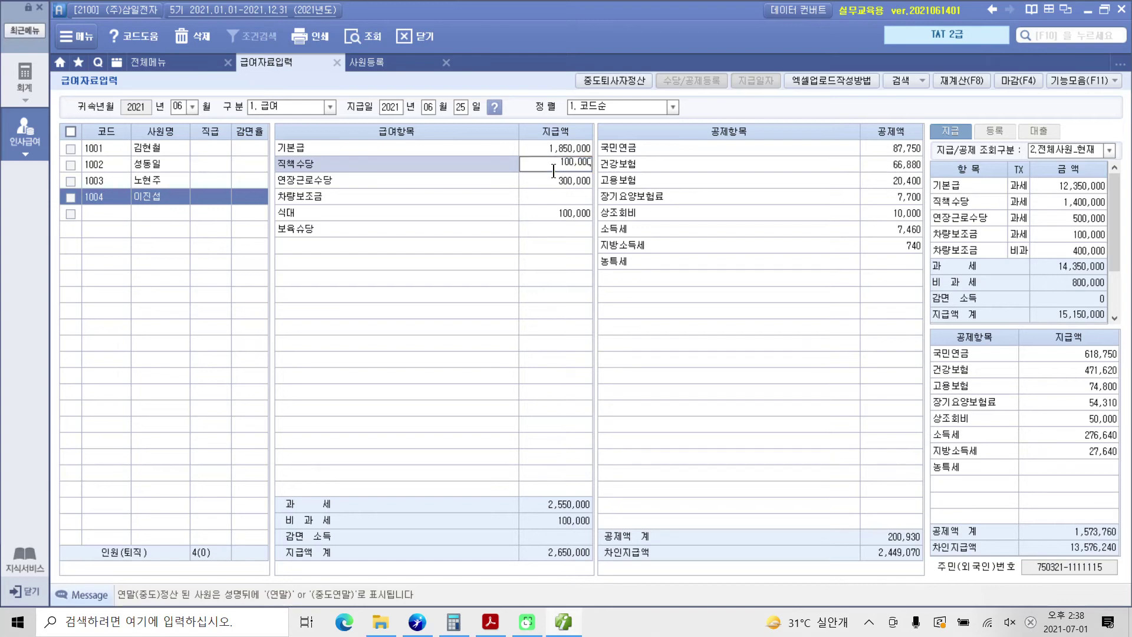
pyautogui.press('Return')
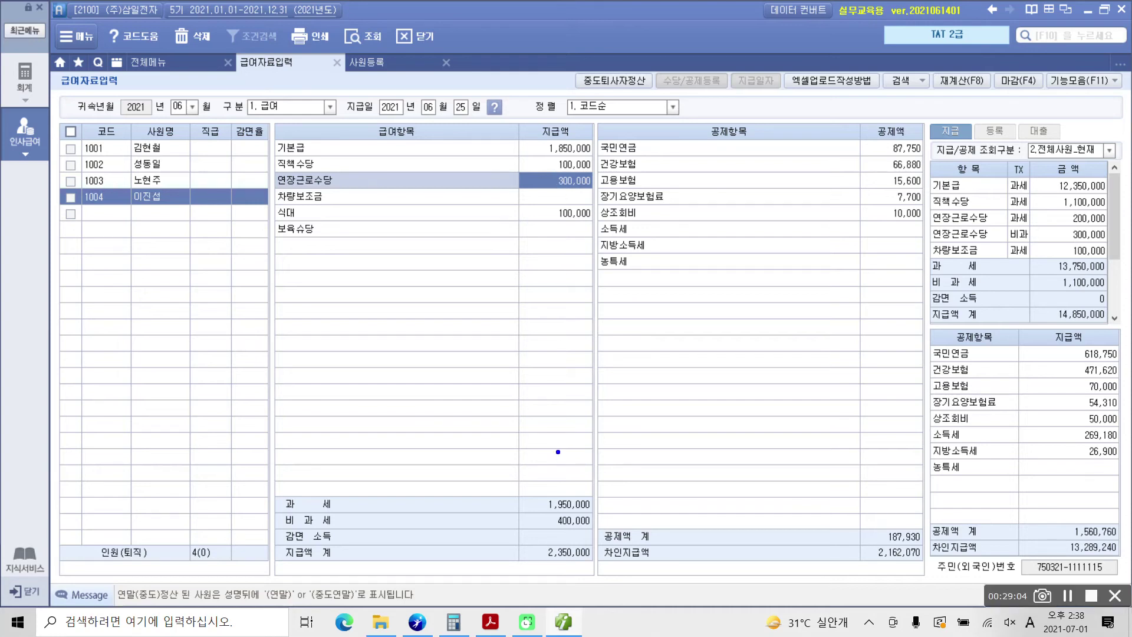
pyautogui.moveTo(813, 188)
pyautogui.mouseDown()
pyautogui.moveTo(856, 112)
pyautogui.moveTo(805, 256)
pyautogui.mouseUp()
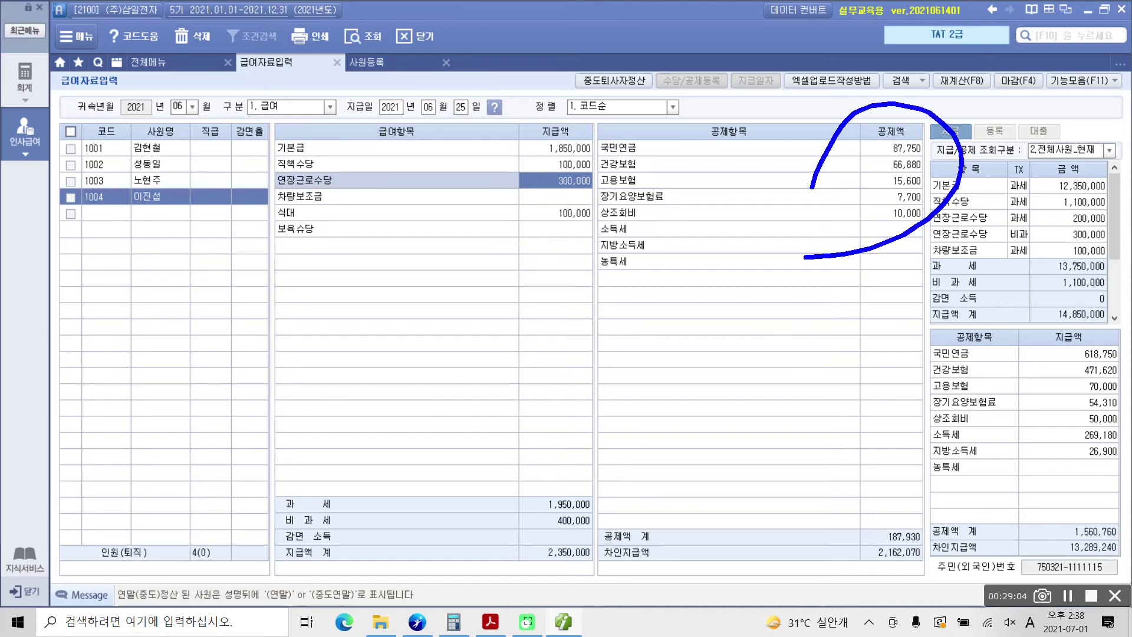
pyautogui.press('Escape')
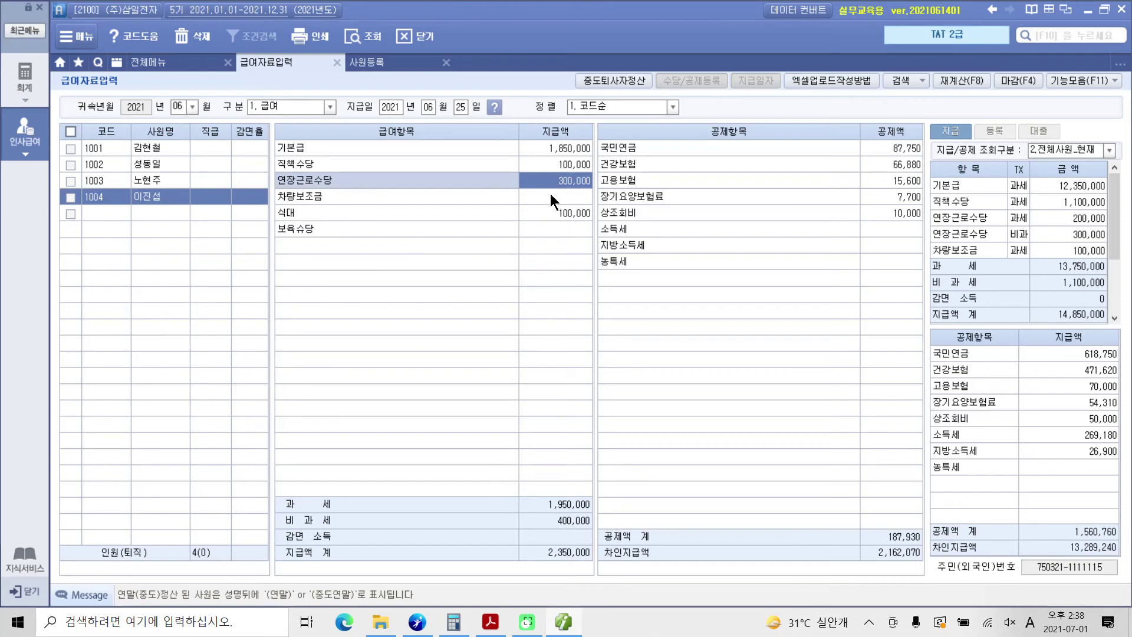
pyautogui.click(555, 165)
pyautogui.click(559, 179)
# Create the July 급여 payroll by copying the June data and recalculating every item for all employees
pyautogui.click(192, 107)
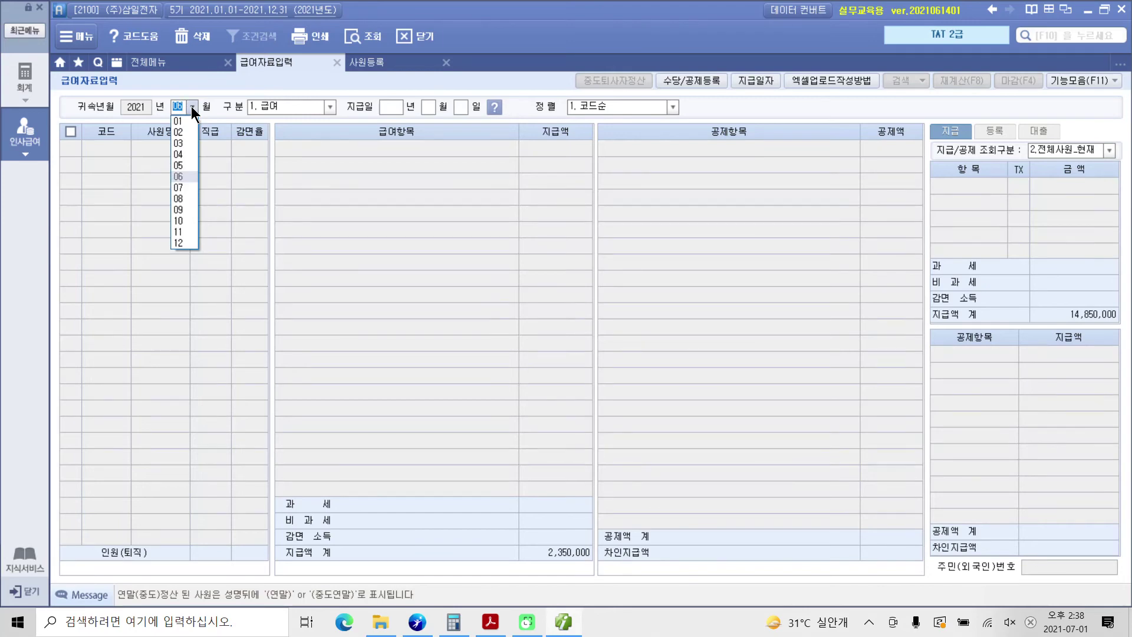
pyautogui.click(176, 187)
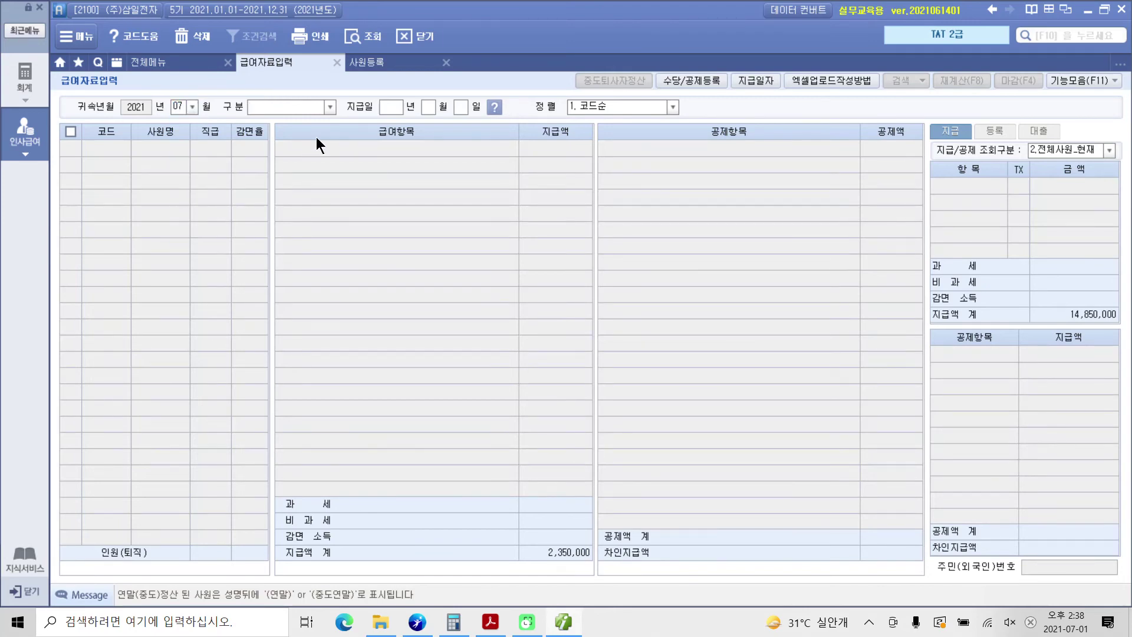
pyautogui.click(331, 108)
pyautogui.click(304, 119)
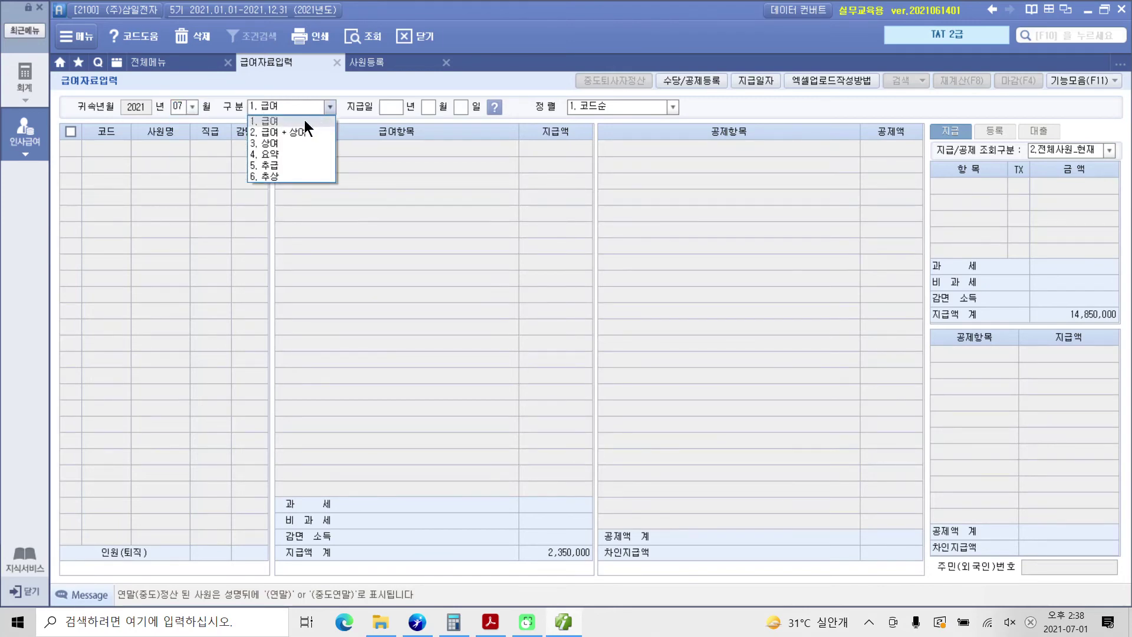
pyautogui.click(630, 366)
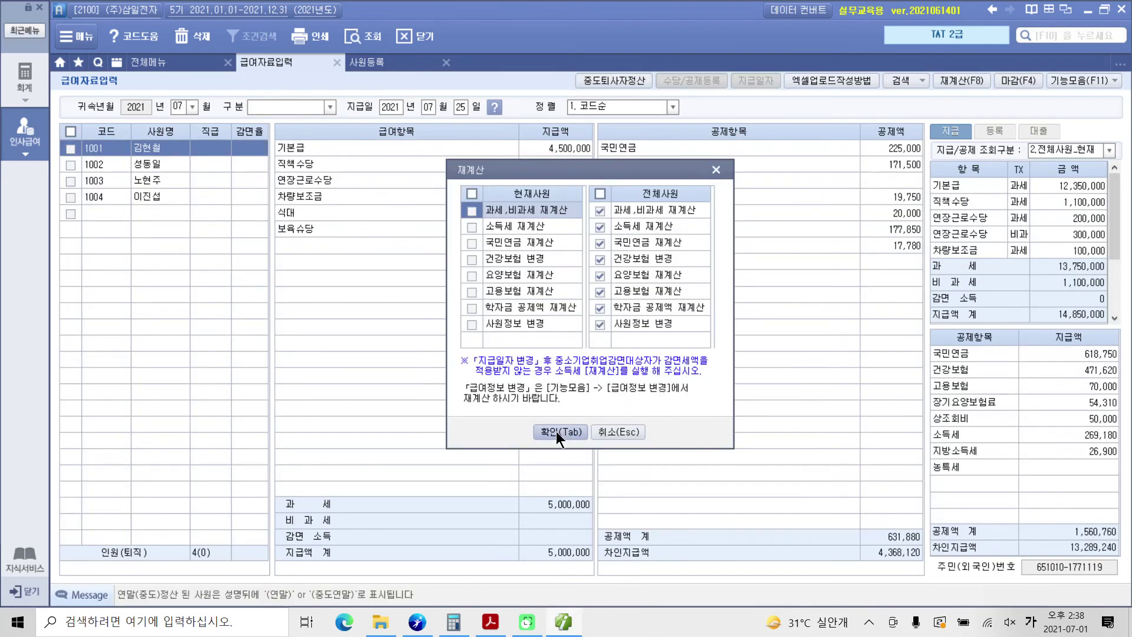
pyautogui.click(557, 430)
pyautogui.press('Return')
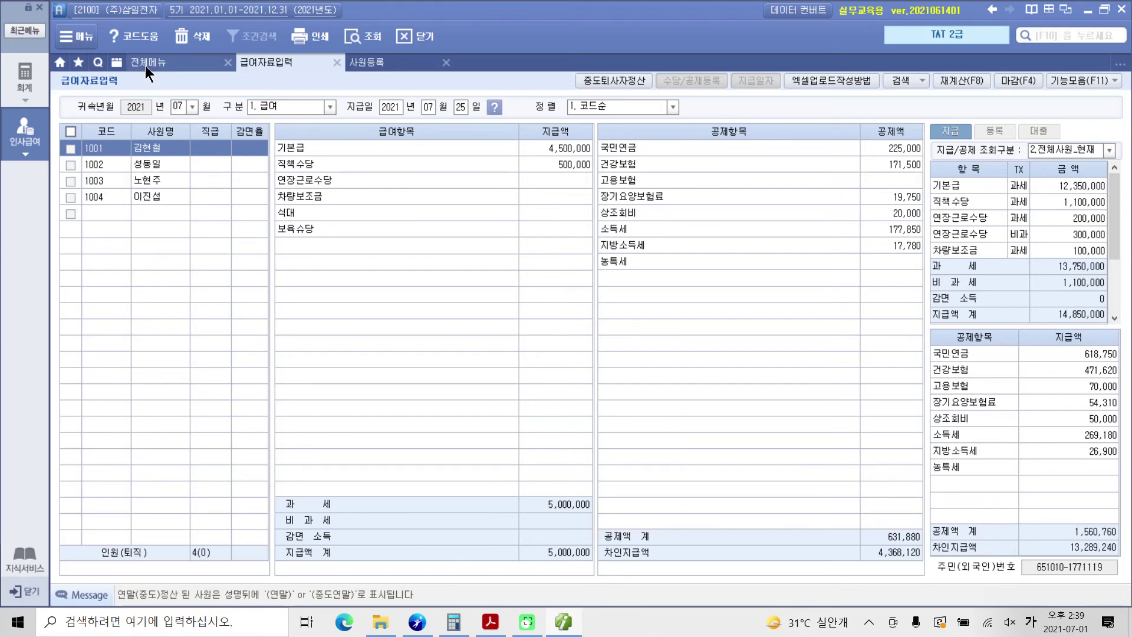
# In 사원등록, enter 퇴사년월일 2021-08-25 for employee 1002 and set 이월여부 to 1.부
pyautogui.click(368, 62)
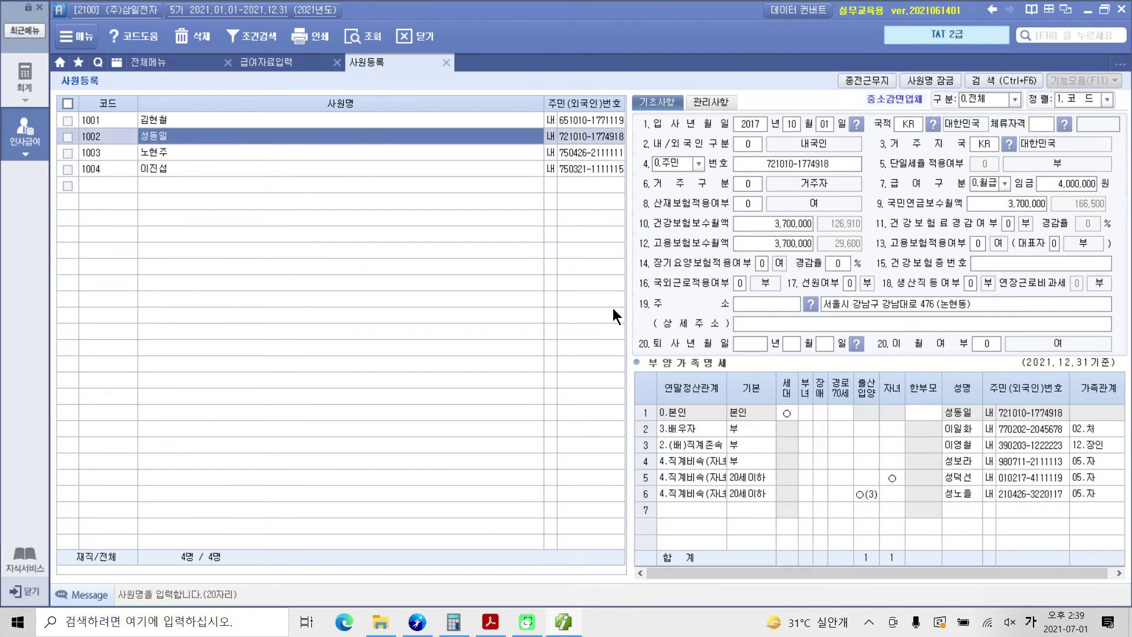
pyautogui.moveTo(606, 306)
pyautogui.mouseDown()
pyautogui.moveTo(681, 332)
pyautogui.moveTo(920, 364)
pyautogui.mouseUp()
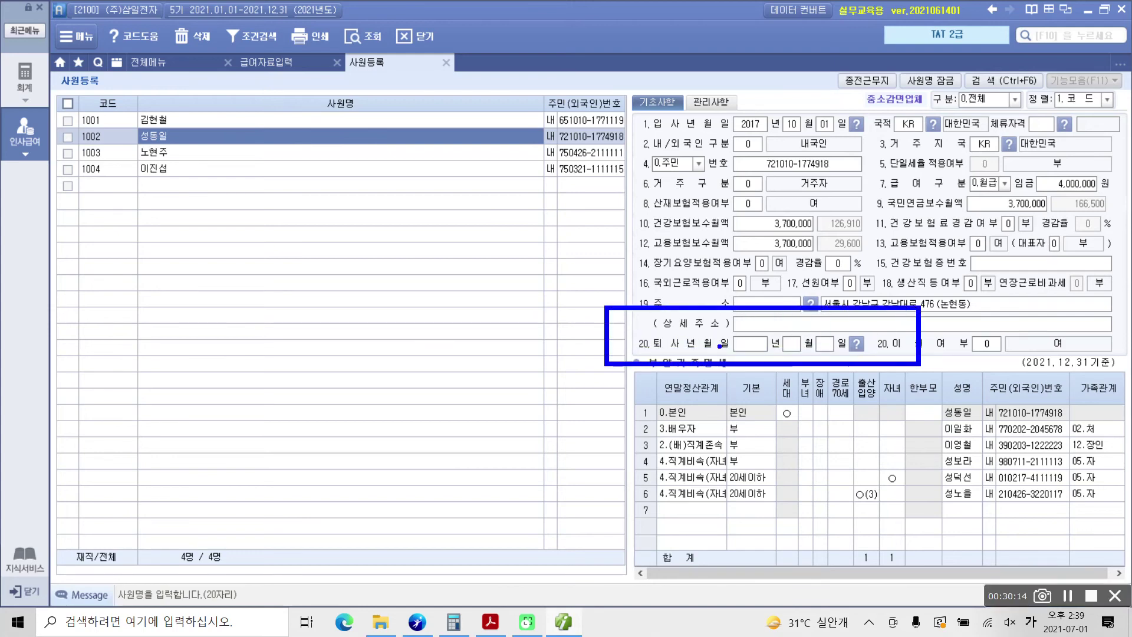
pyautogui.moveTo(732, 351); pyautogui.dragTo(840, 354)
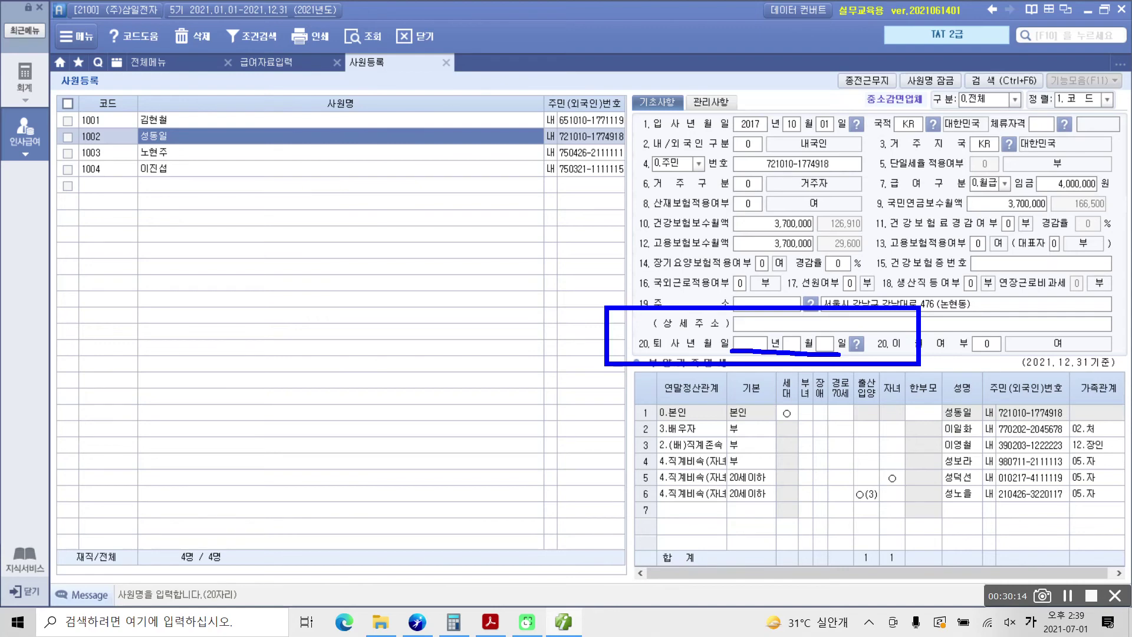
pyautogui.press('Escape')
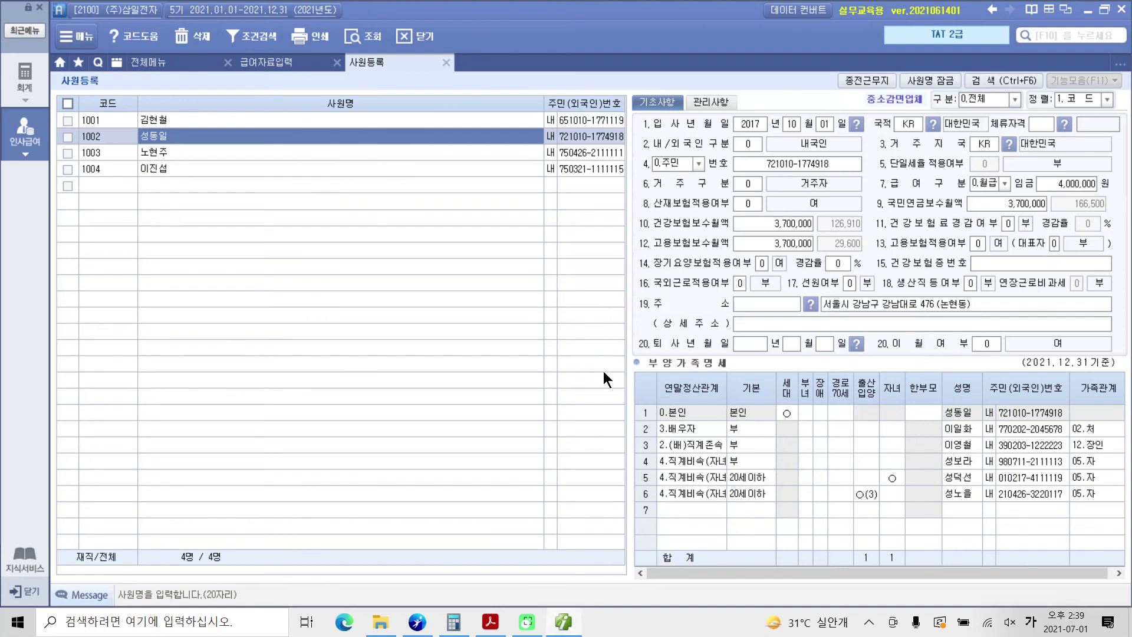
pyautogui.click(753, 349)
pyautogui.write('2021')
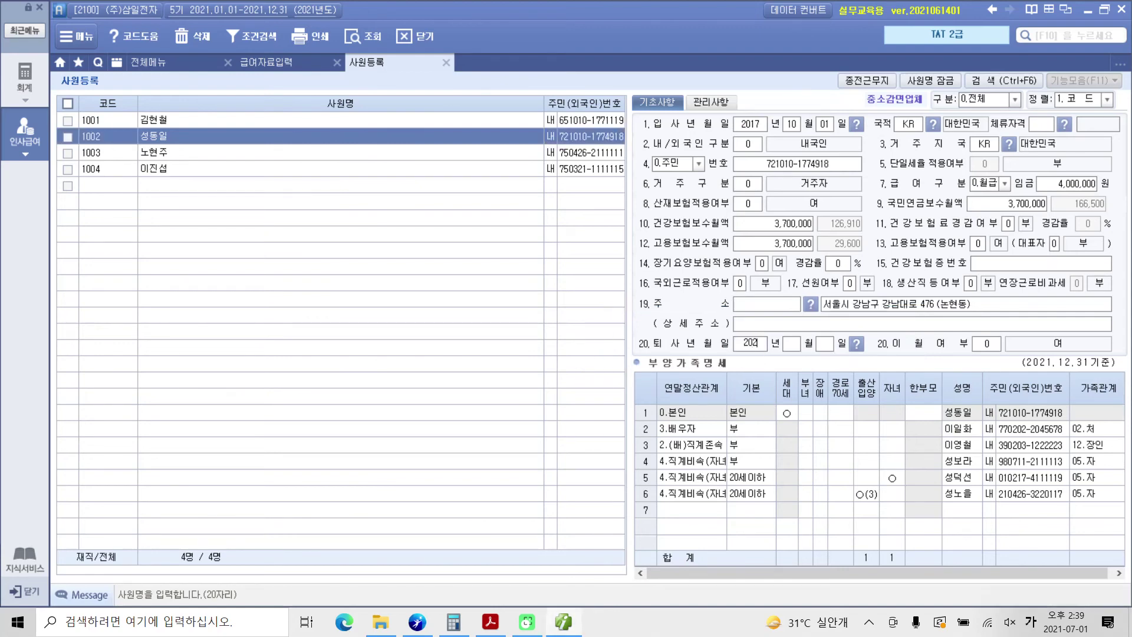
pyautogui.write('08251')
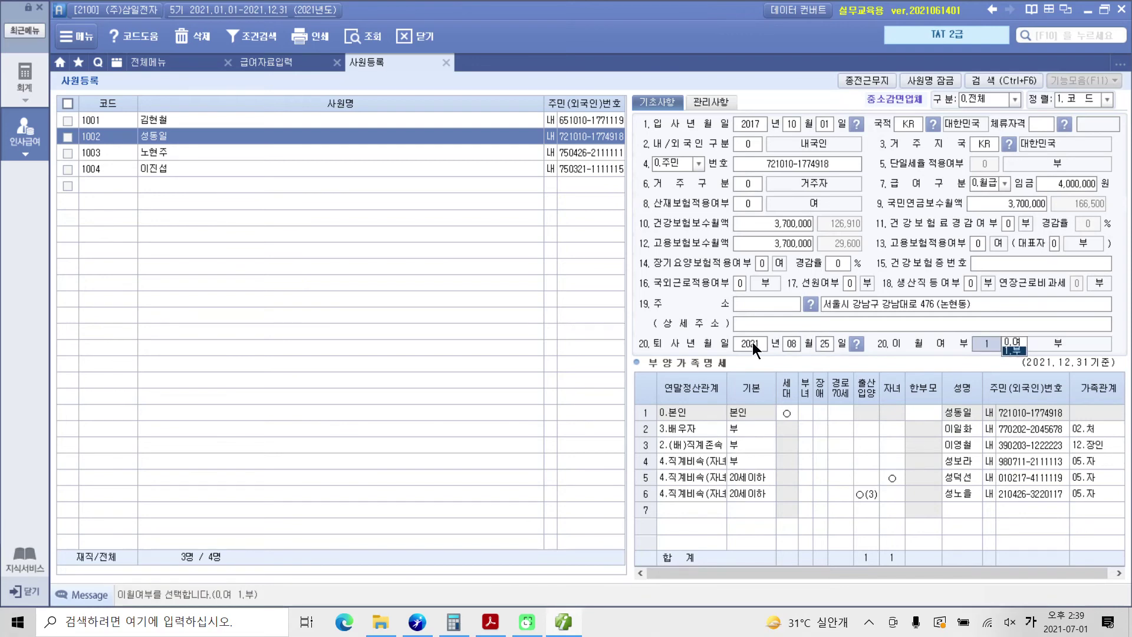
pyautogui.press('Return')
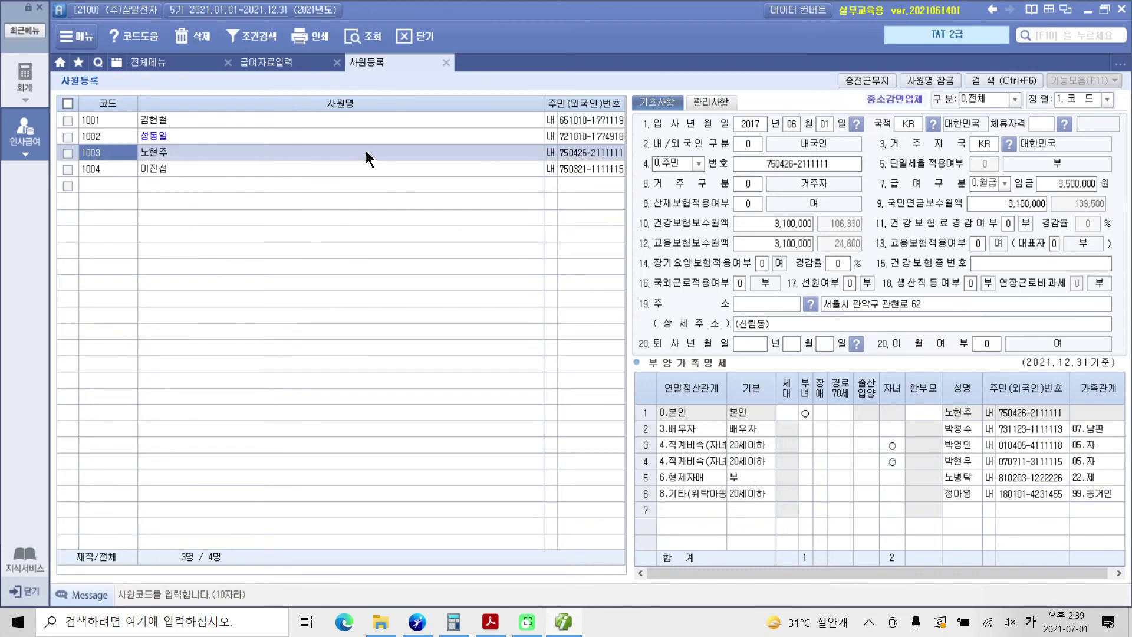
pyautogui.click(350, 139)
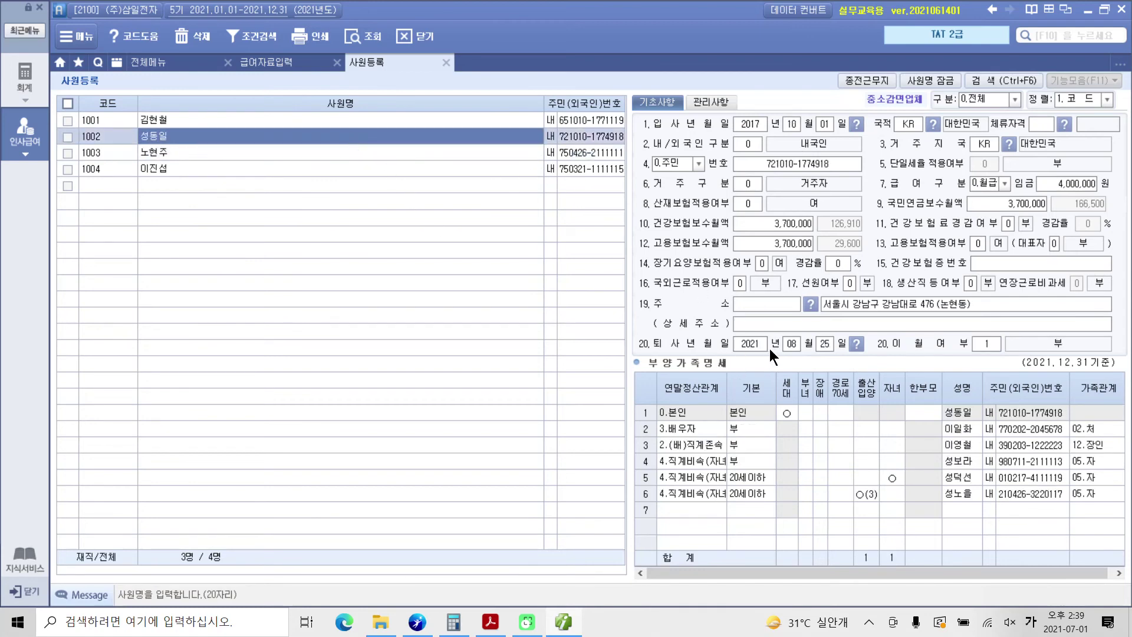
pyautogui.click(382, 157)
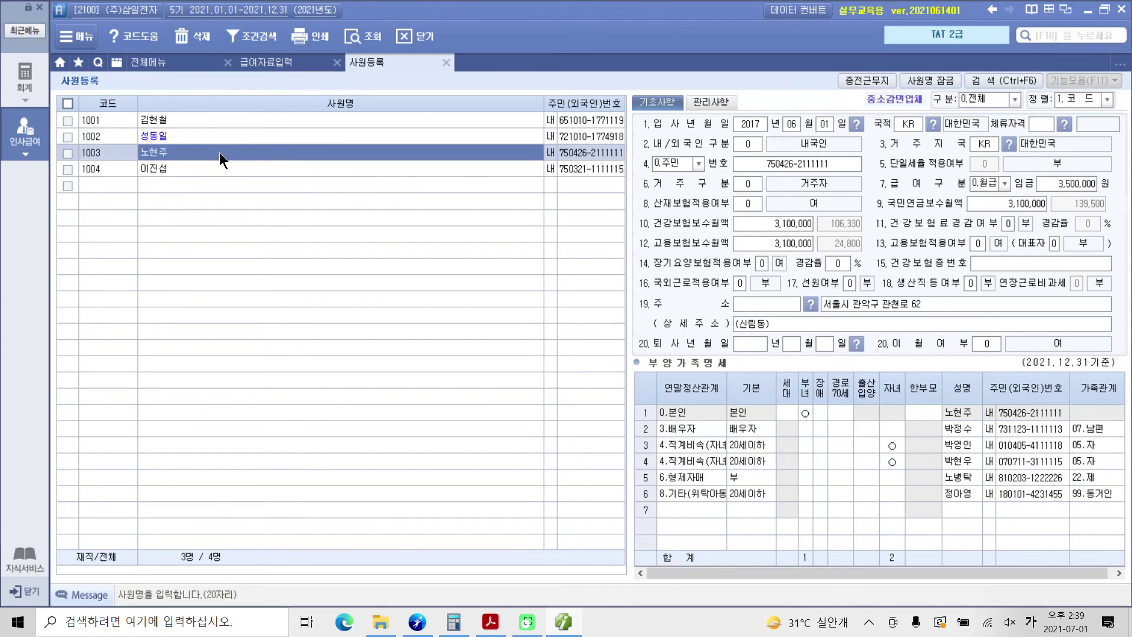
# Return to 급여자료입력 and create the August 급여 payroll by copying July and recalculating all employees
pyautogui.click(258, 60)
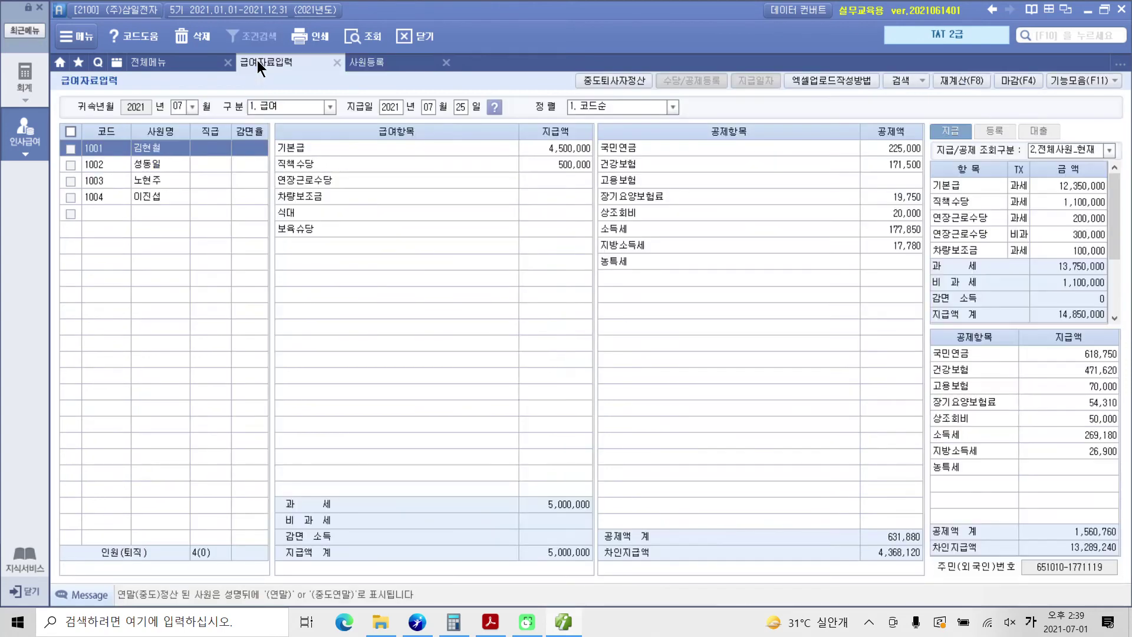
pyautogui.click(191, 107)
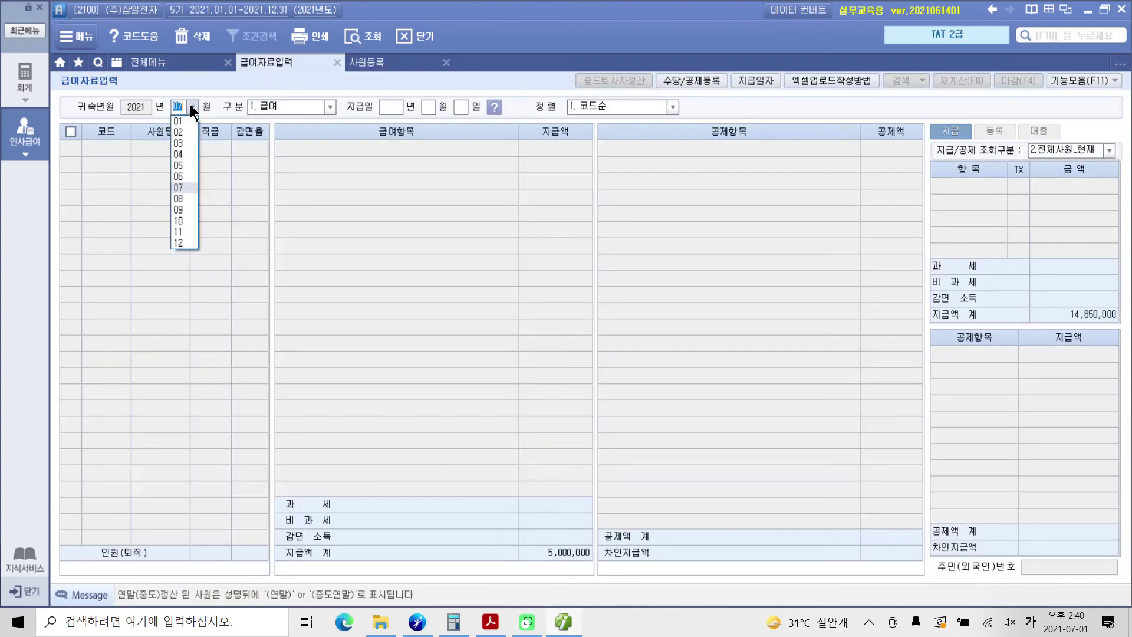
pyautogui.click(176, 197)
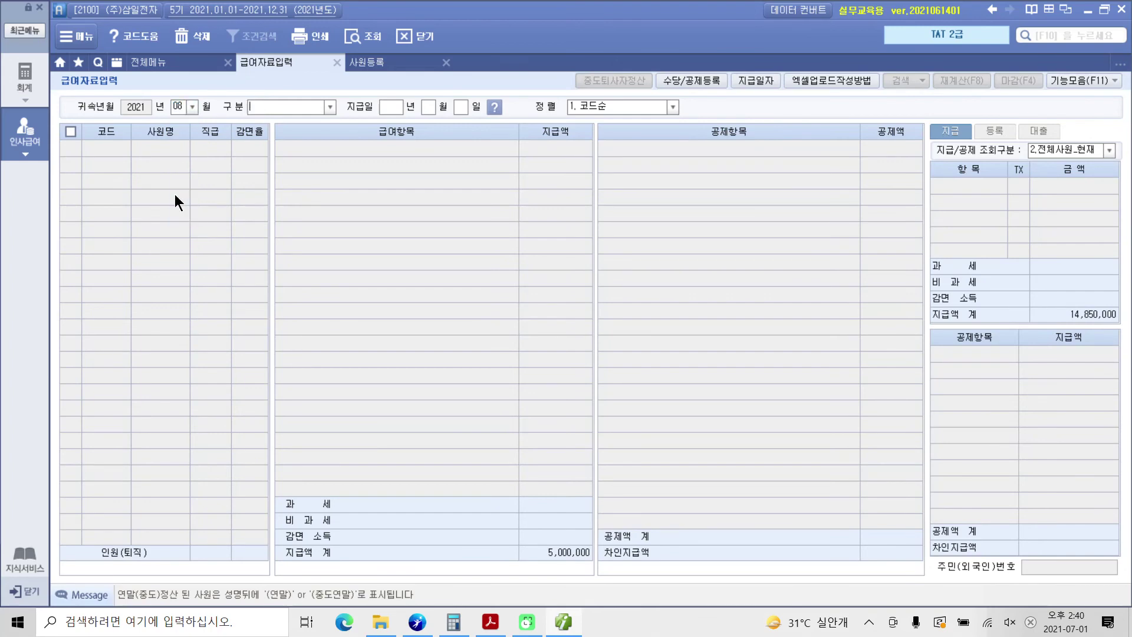
pyautogui.click(329, 110)
pyautogui.click(310, 119)
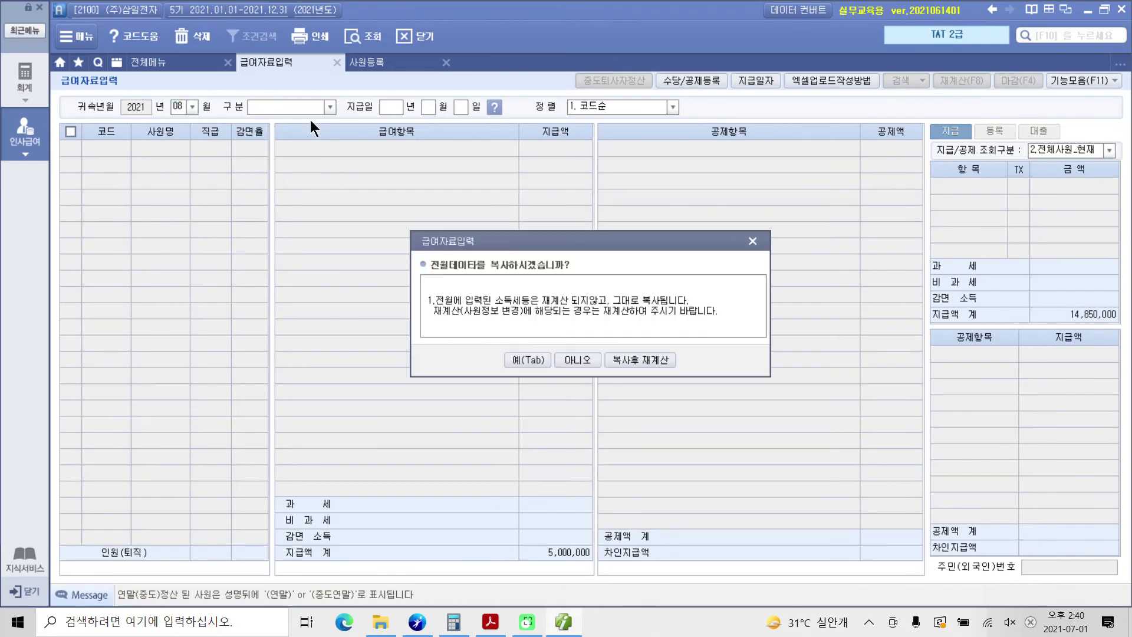
pyautogui.click(639, 357)
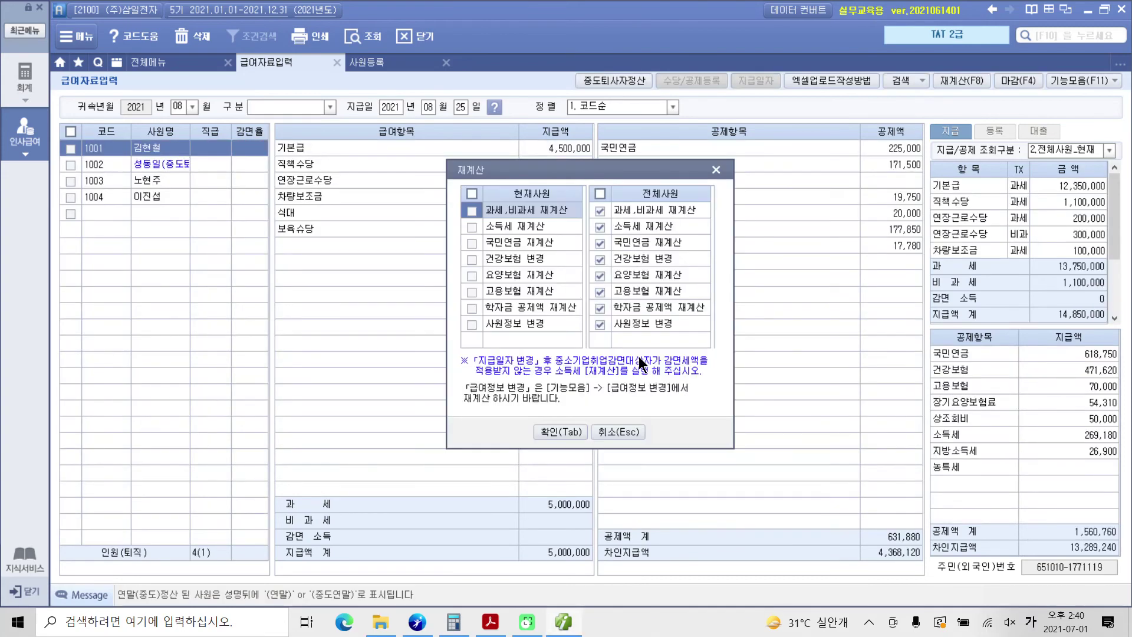
pyautogui.click(547, 430)
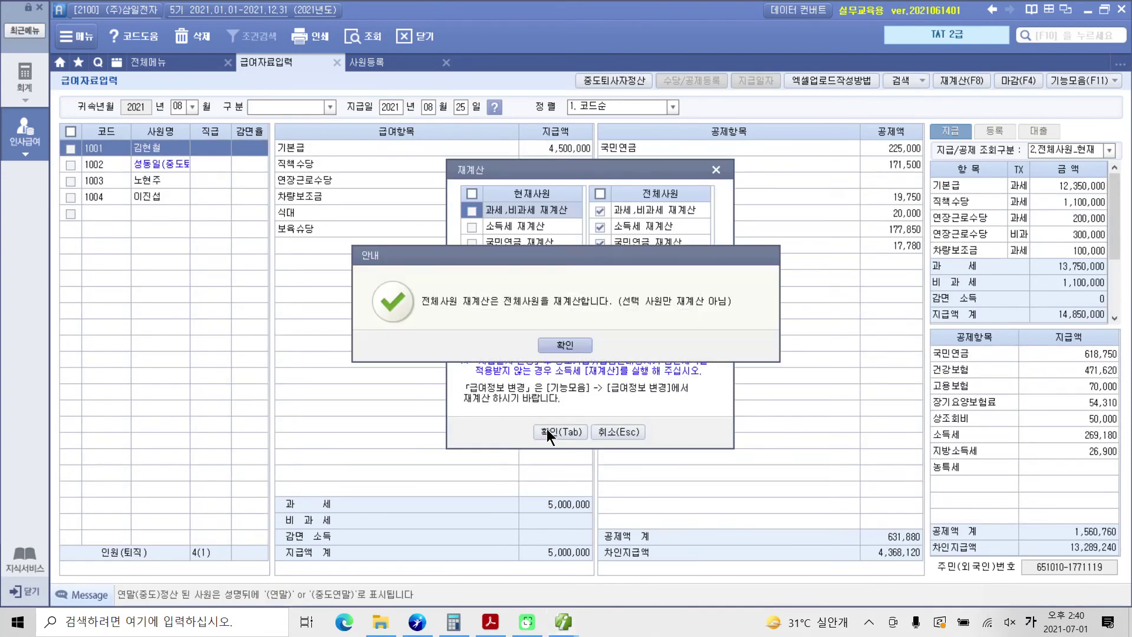
pyautogui.click(579, 348)
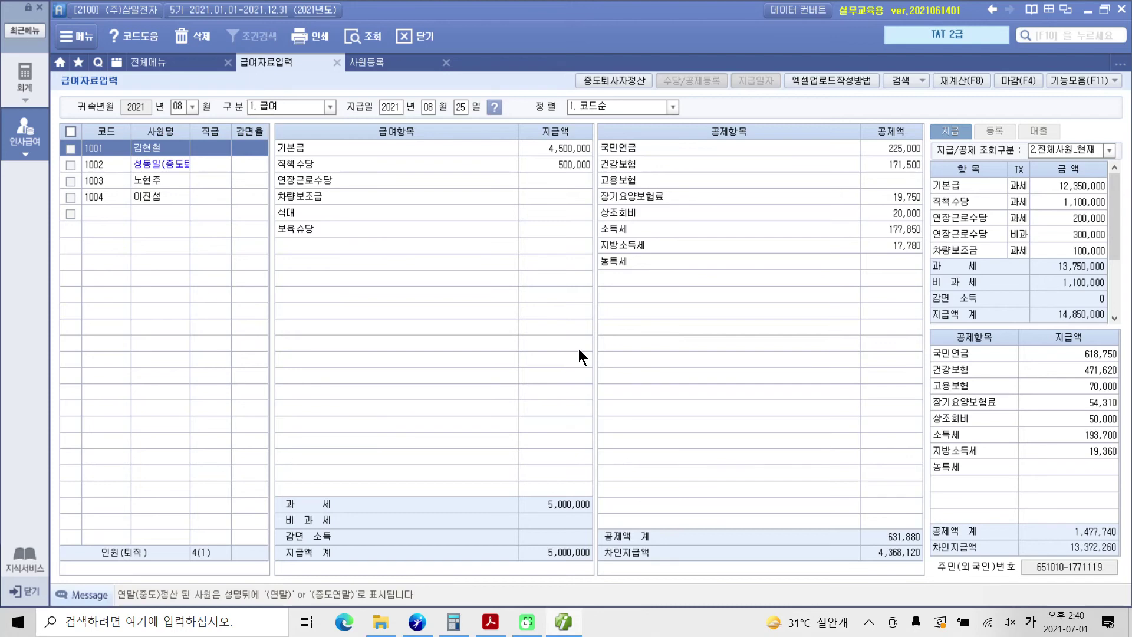
# Review employee 1002's August payroll and run 재계산 again with all items for all employees
pyautogui.click(154, 165)
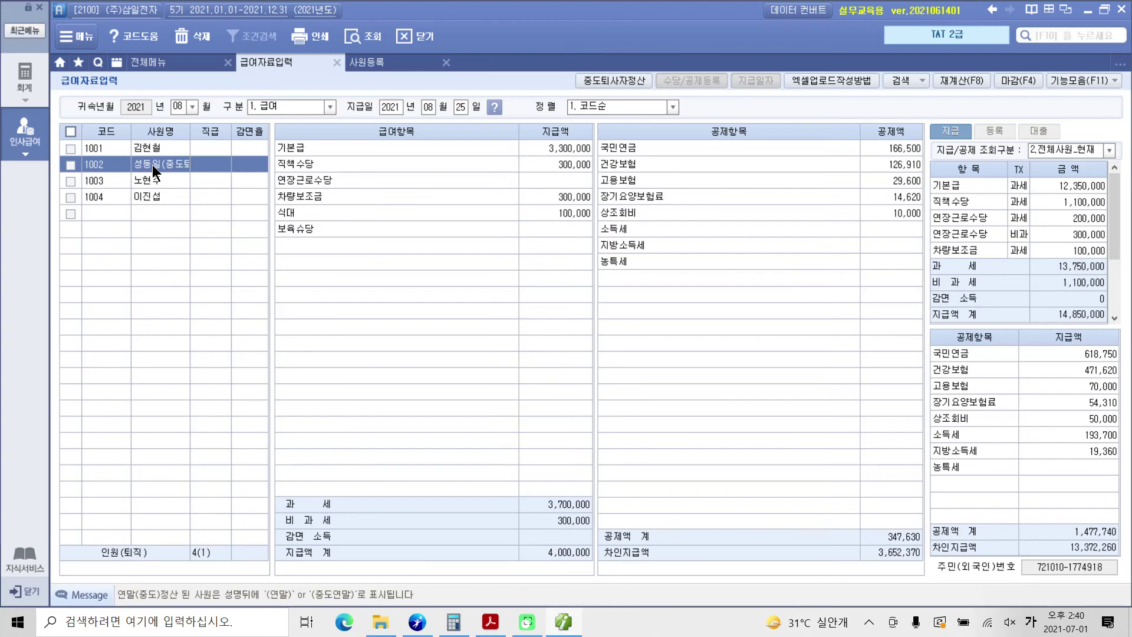
pyautogui.click(165, 151)
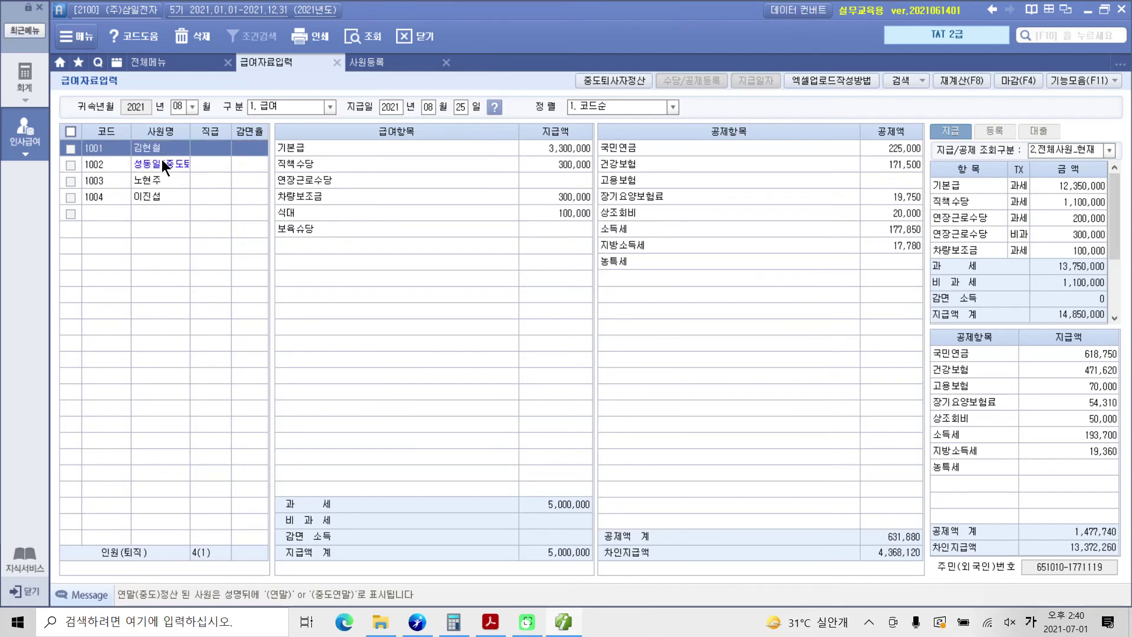
pyautogui.click(162, 159)
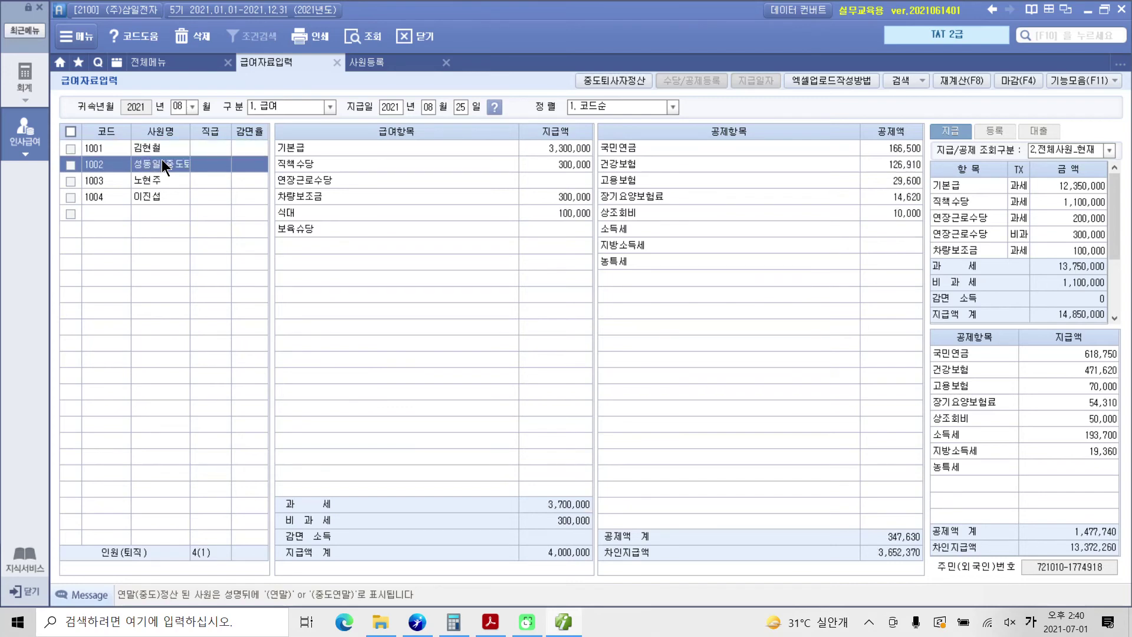
pyautogui.click(957, 82)
pyautogui.click(568, 427)
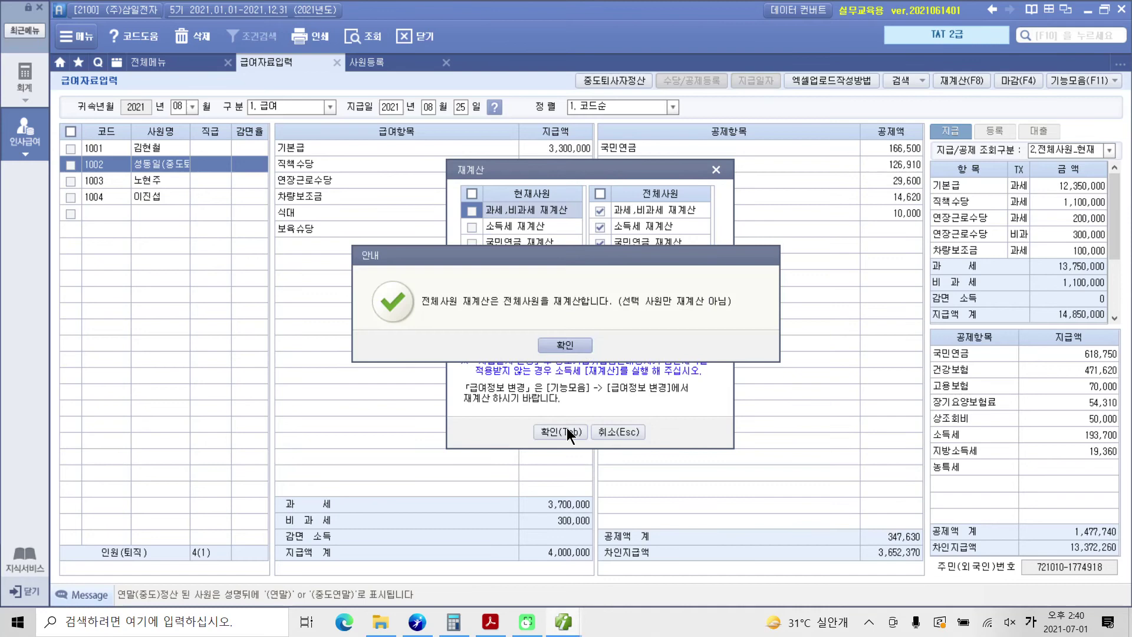
pyautogui.click(560, 347)
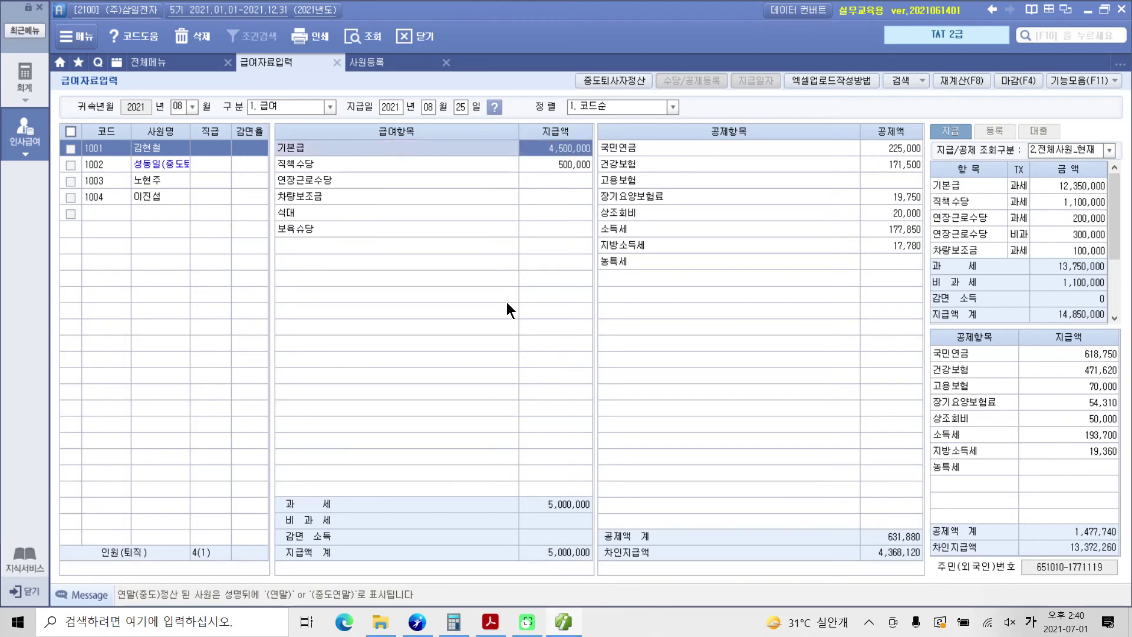
# Open 중도퇴사자정산 for employee 1002, check the tax rows at the end of 정산명세, and apply the settlement to the August payroll
pyautogui.click(165, 165)
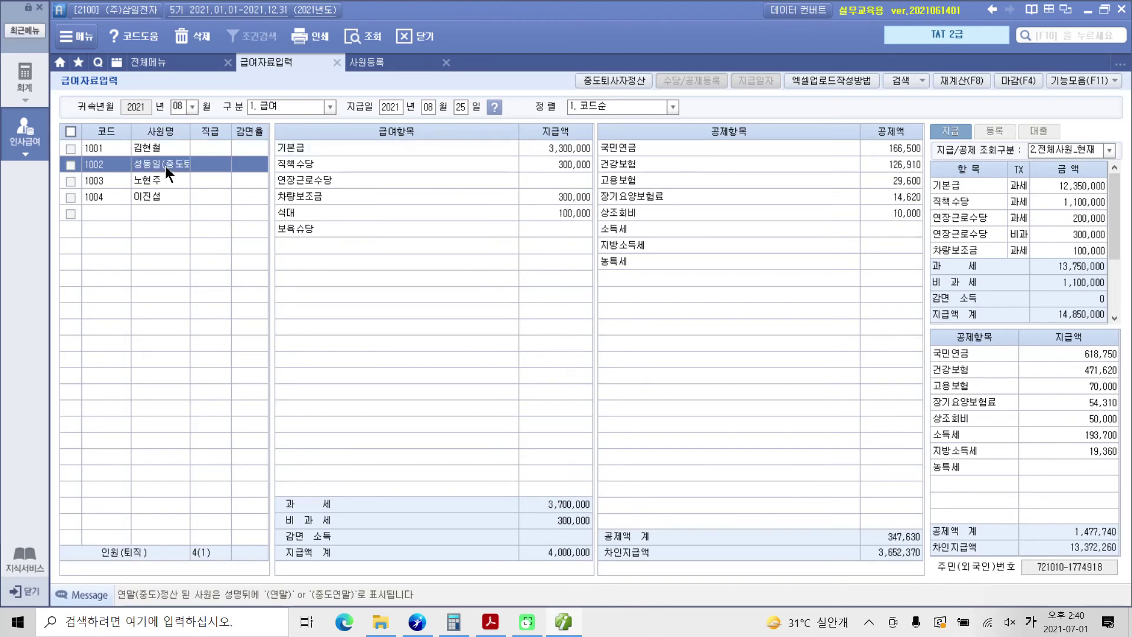
pyautogui.click(621, 79)
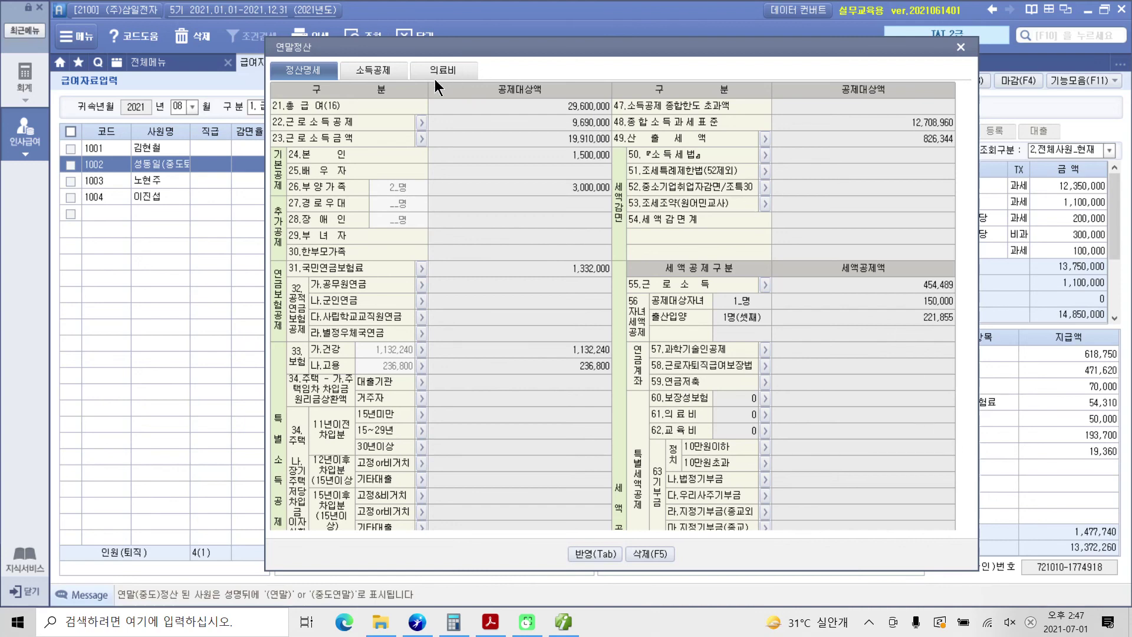
pyautogui.scroll(-6, 736, 399)
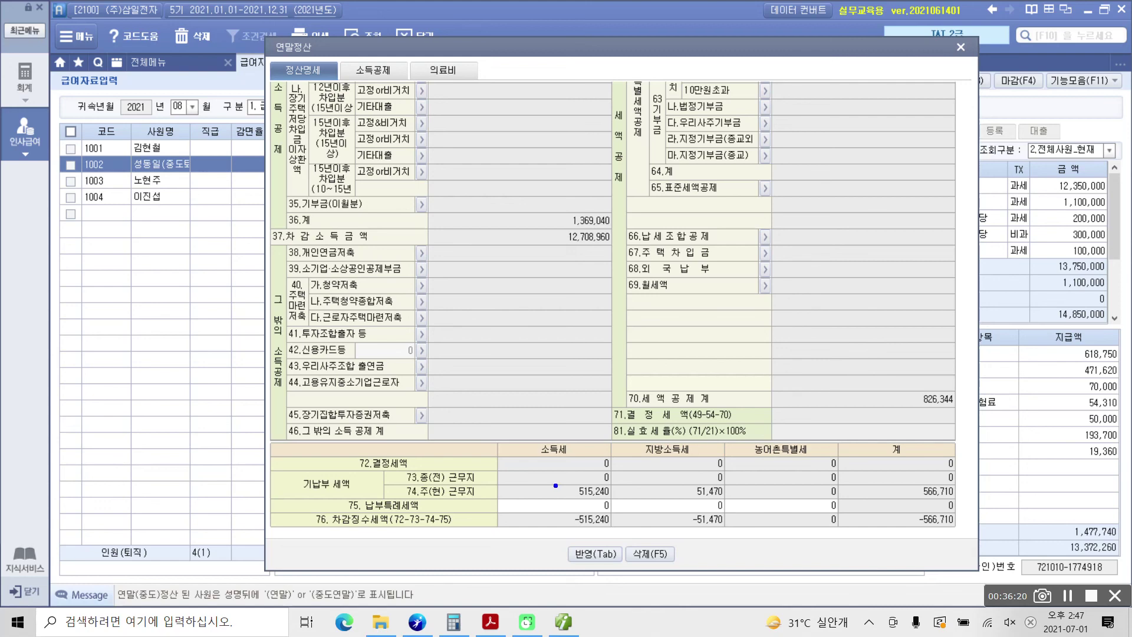
pyautogui.moveTo(558, 477)
pyautogui.mouseDown()
pyautogui.moveTo(727, 504)
pyautogui.moveTo(960, 499)
pyautogui.mouseUp()
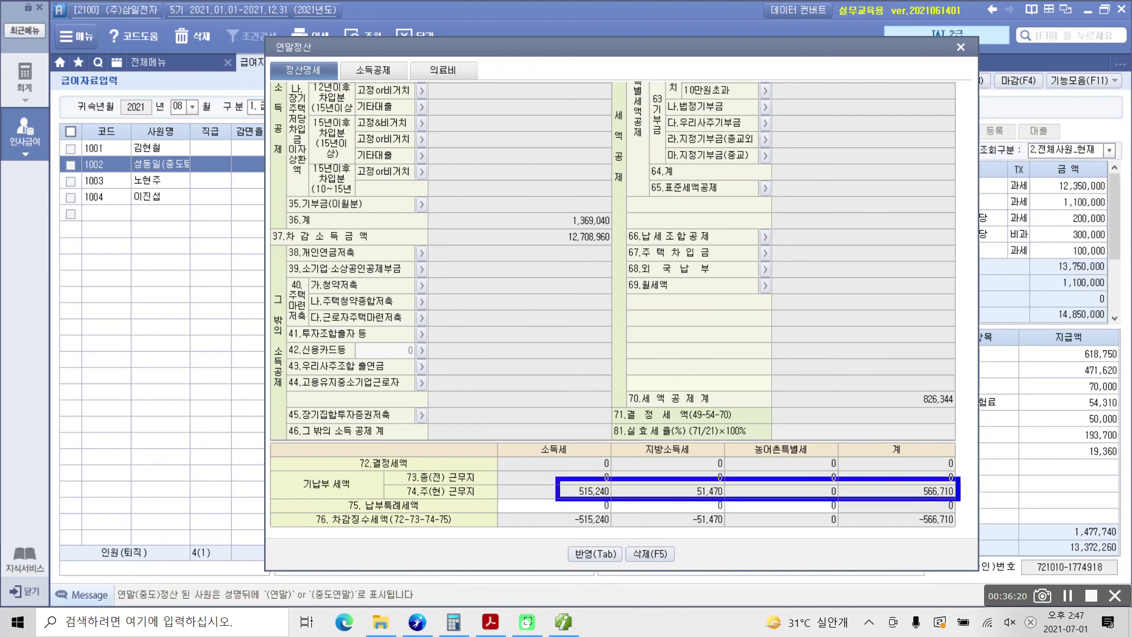
pyautogui.moveTo(960, 500); pyautogui.dragTo(960, 500)
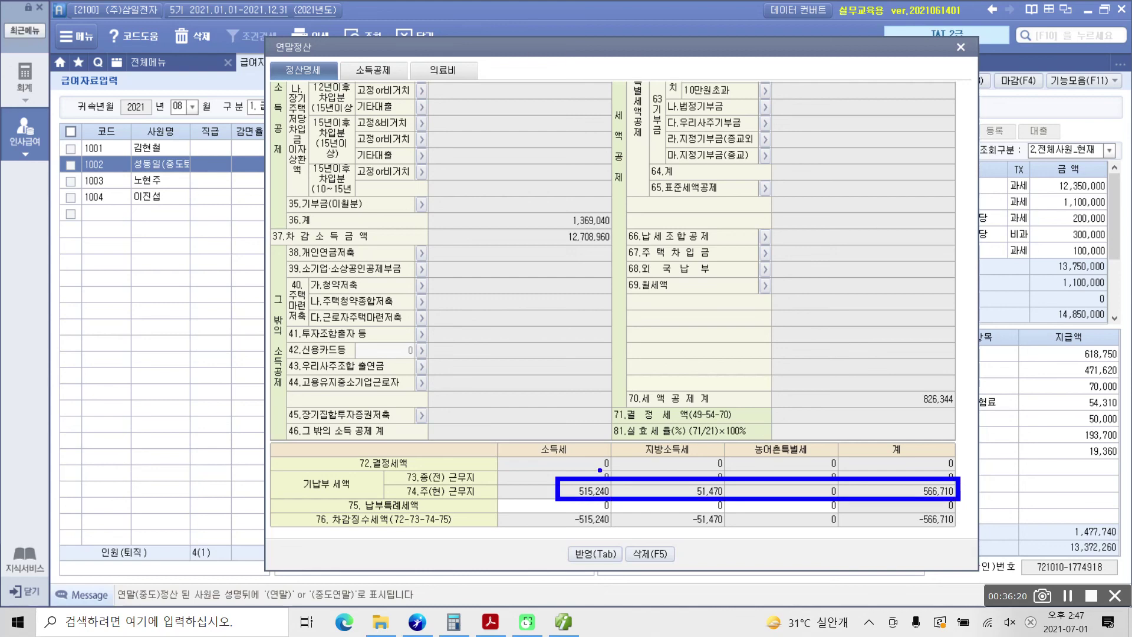
pyautogui.moveTo(516, 451); pyautogui.dragTo(962, 476)
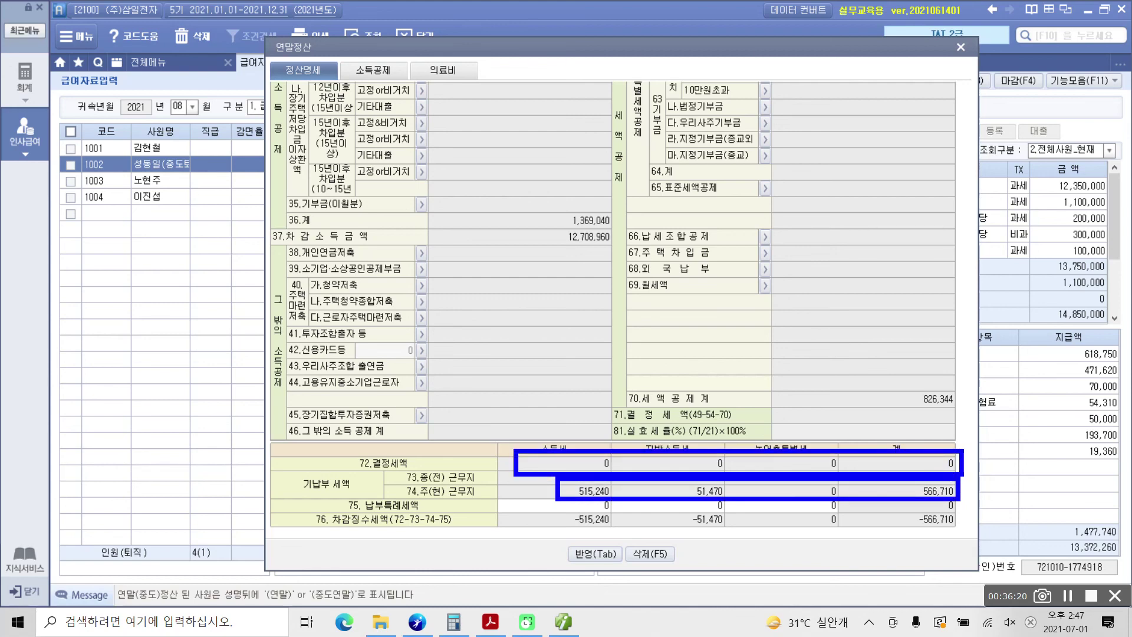
pyautogui.moveTo(554, 508)
pyautogui.mouseDown()
pyautogui.moveTo(875, 537)
pyautogui.moveTo(976, 528)
pyautogui.mouseUp()
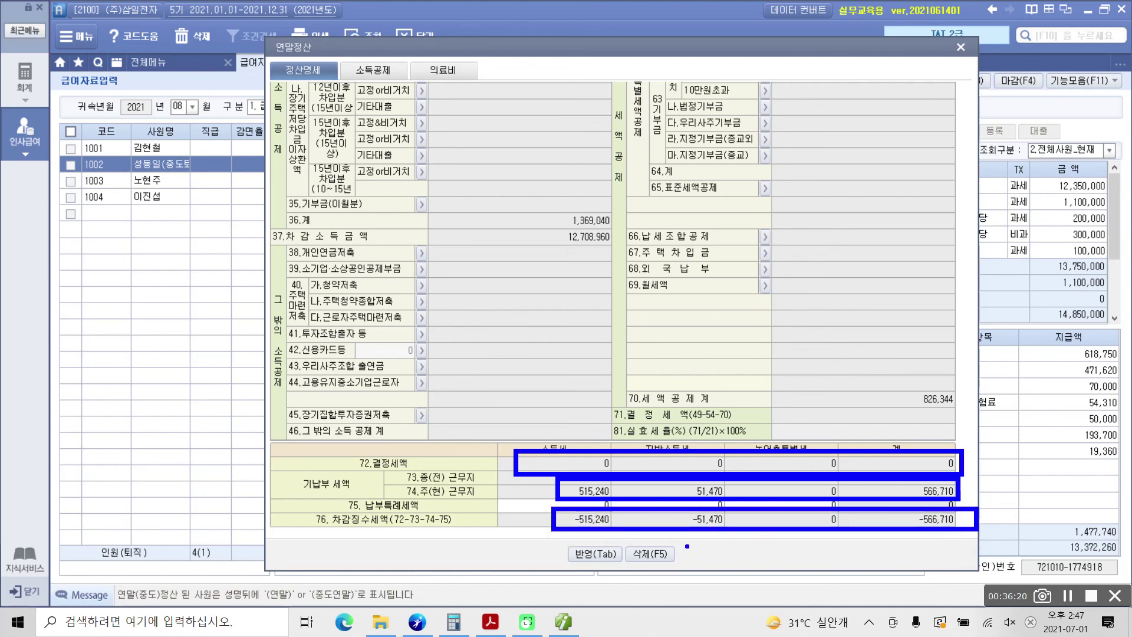
pyautogui.press('Escape')
pyautogui.click(594, 554)
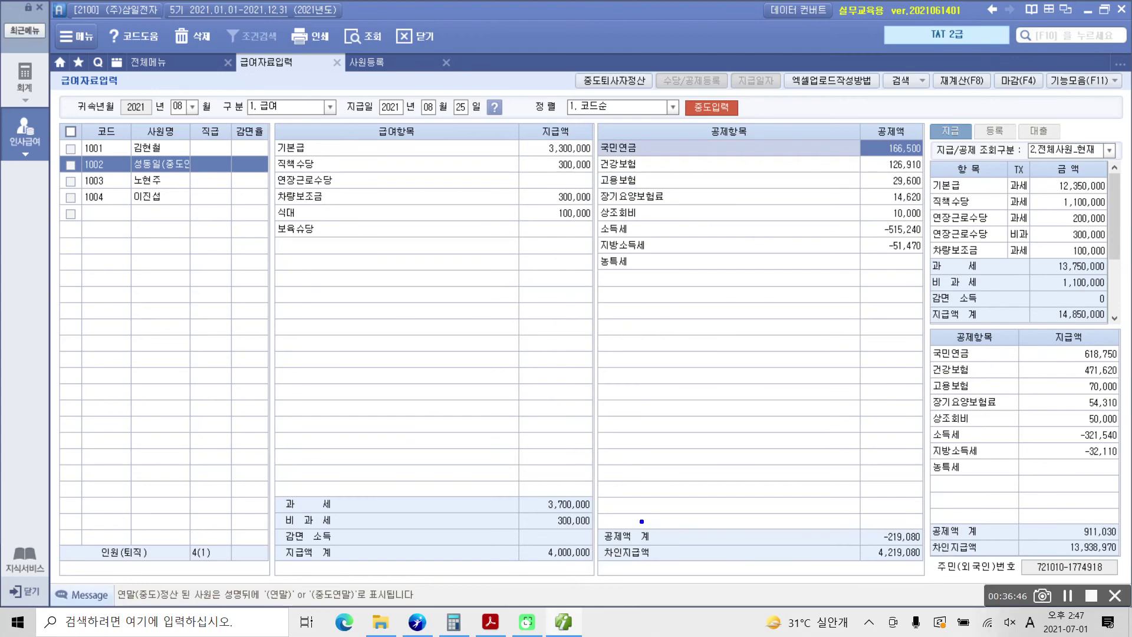
pyautogui.moveTo(613, 517); pyautogui.dragTo(932, 547)
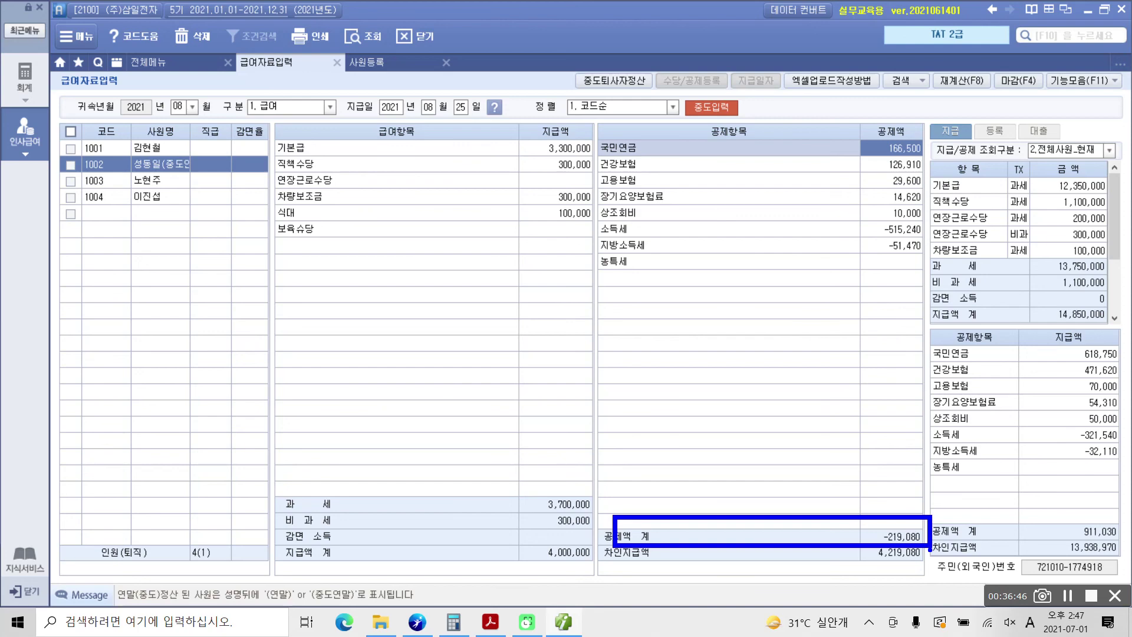
pyautogui.moveTo(881, 538)
pyautogui.mouseDown()
pyautogui.moveTo(853, 543)
pyautogui.moveTo(946, 563)
pyautogui.moveTo(879, 529)
pyautogui.mouseUp()
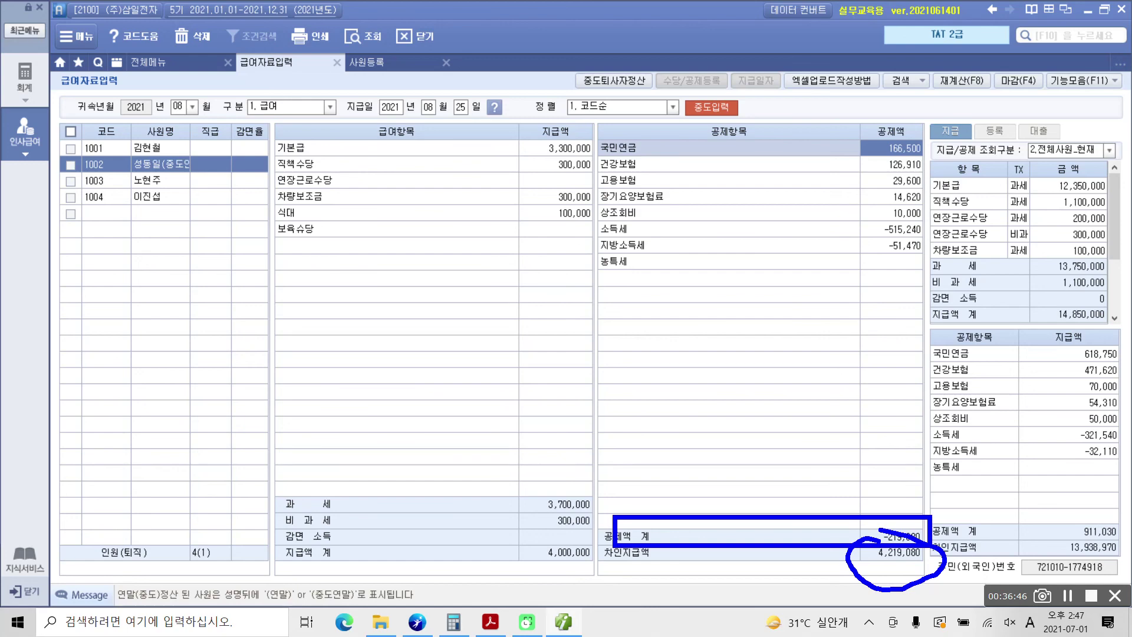
pyautogui.press('Escape')
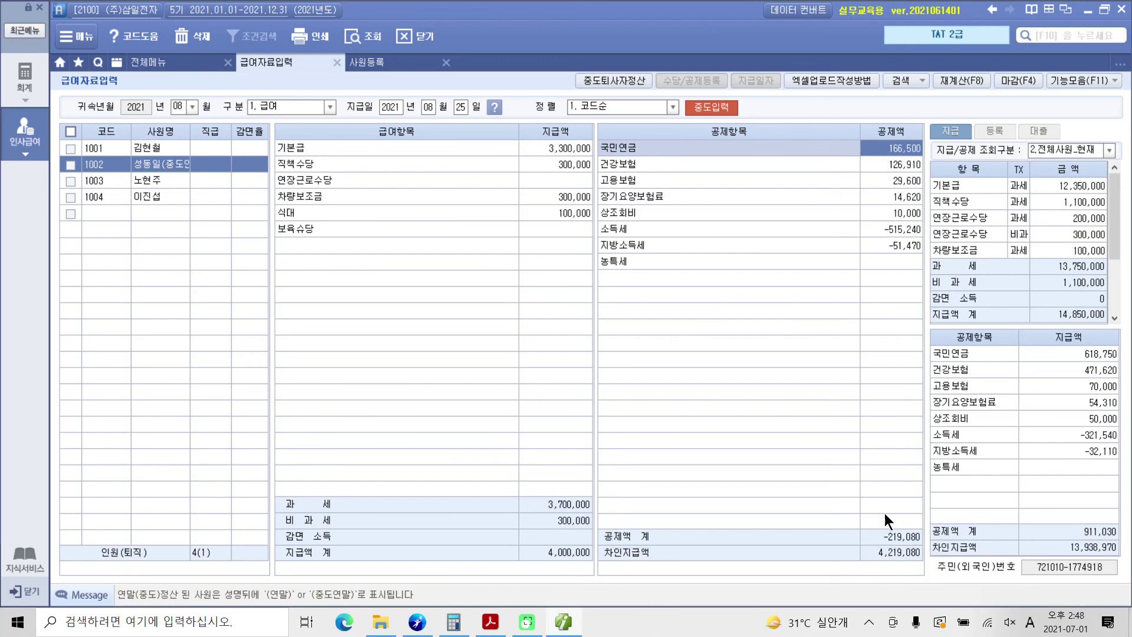